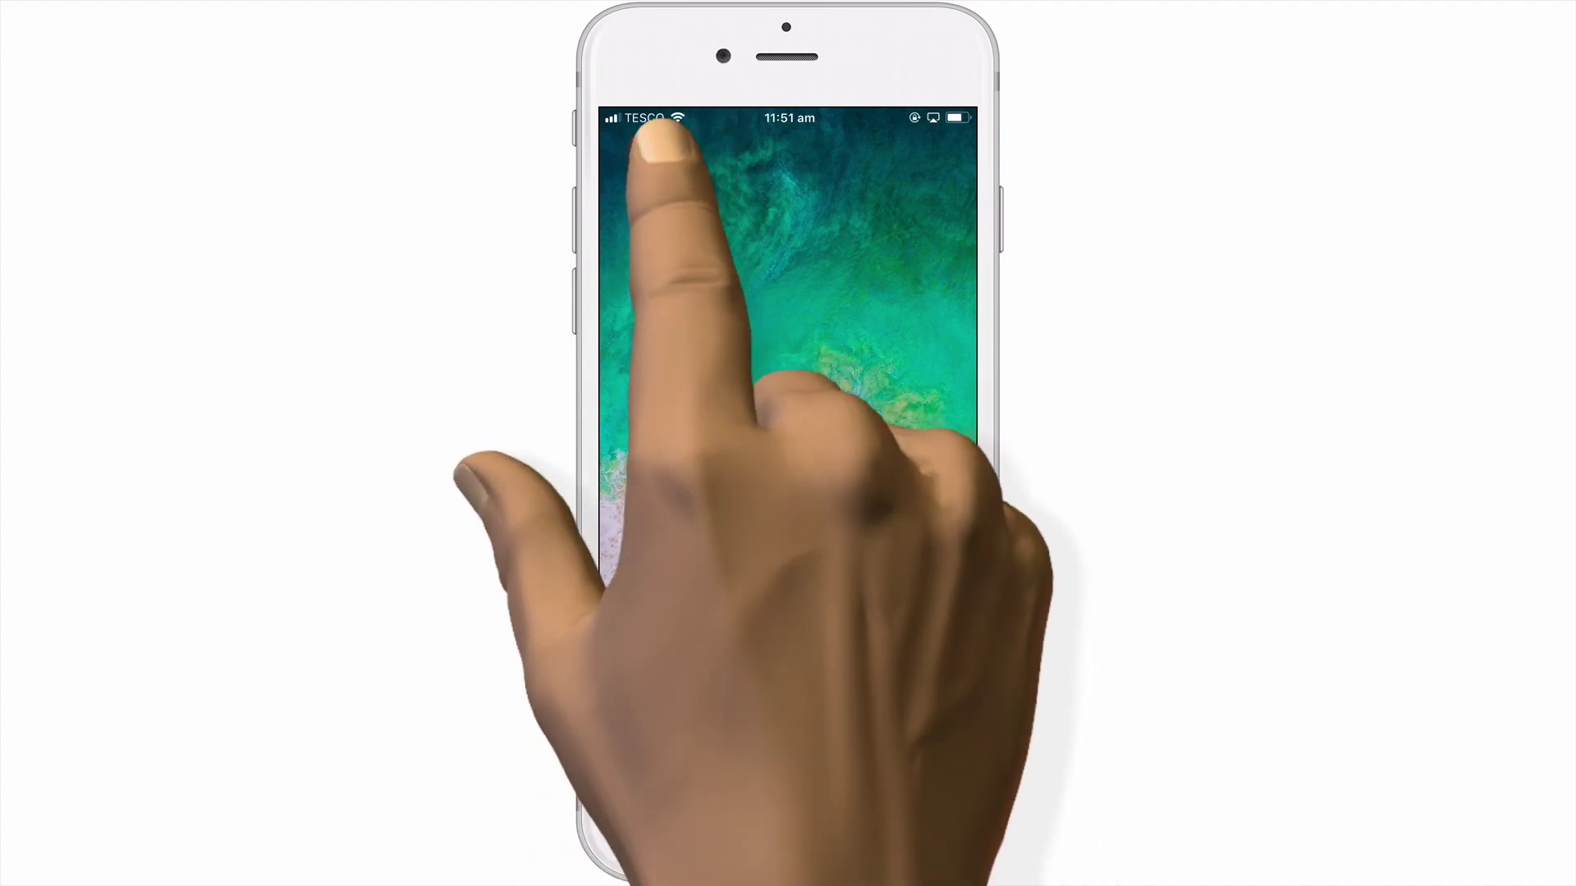
Open the iNet Pro network scanner on the phone and examine the DS413 host's Bonjour services and open ports
left_click(656, 166)
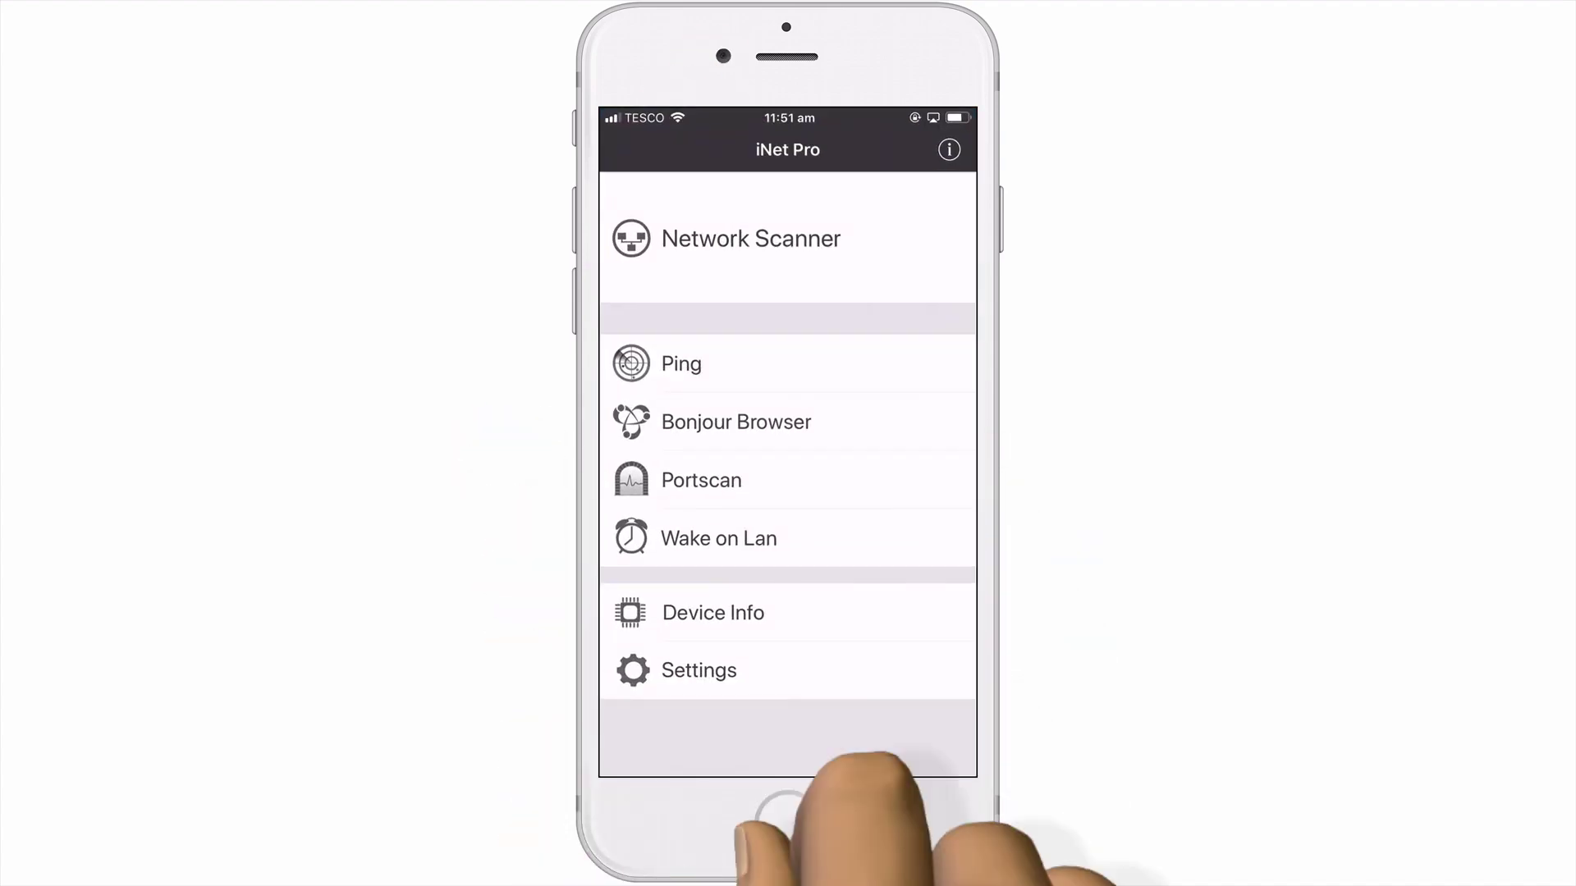
left_click(886, 206)
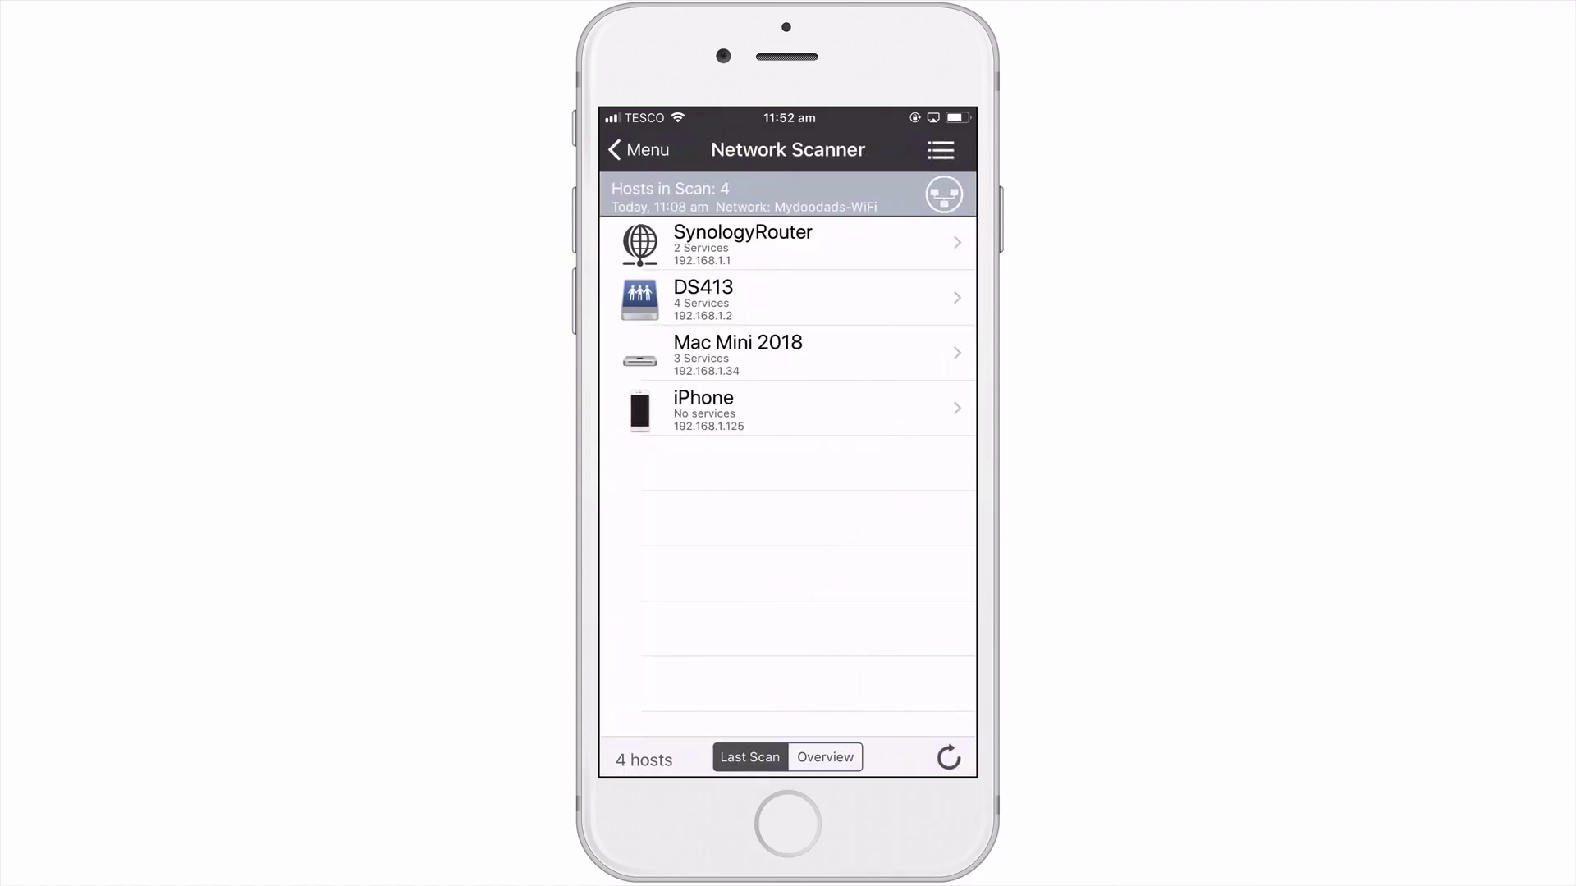
left_click(821, 297)
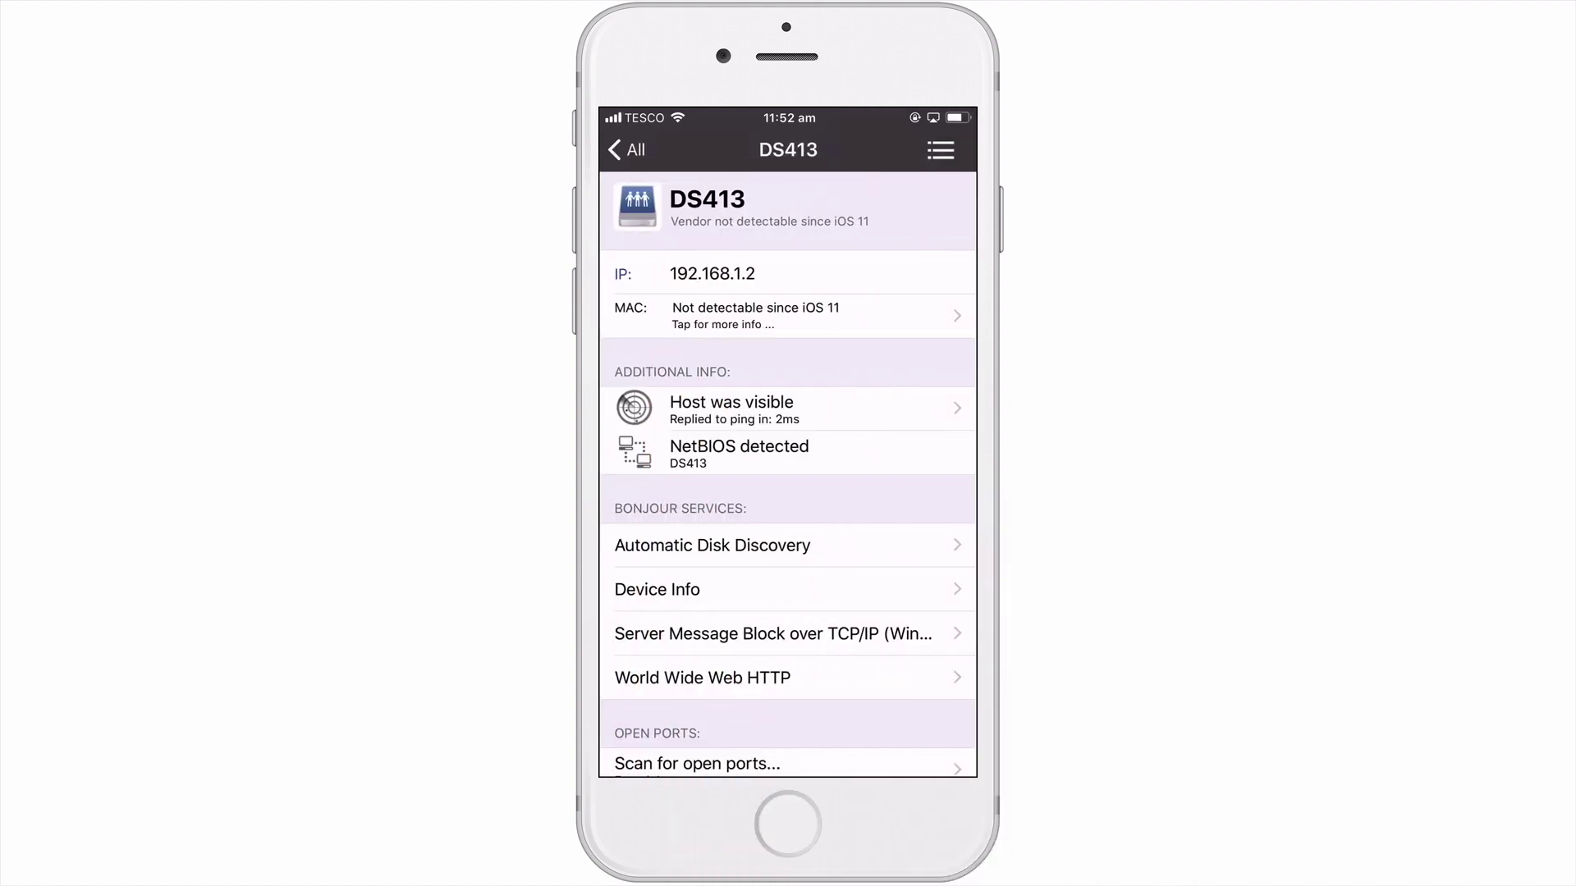
scroll(788, 474, "down", 3)
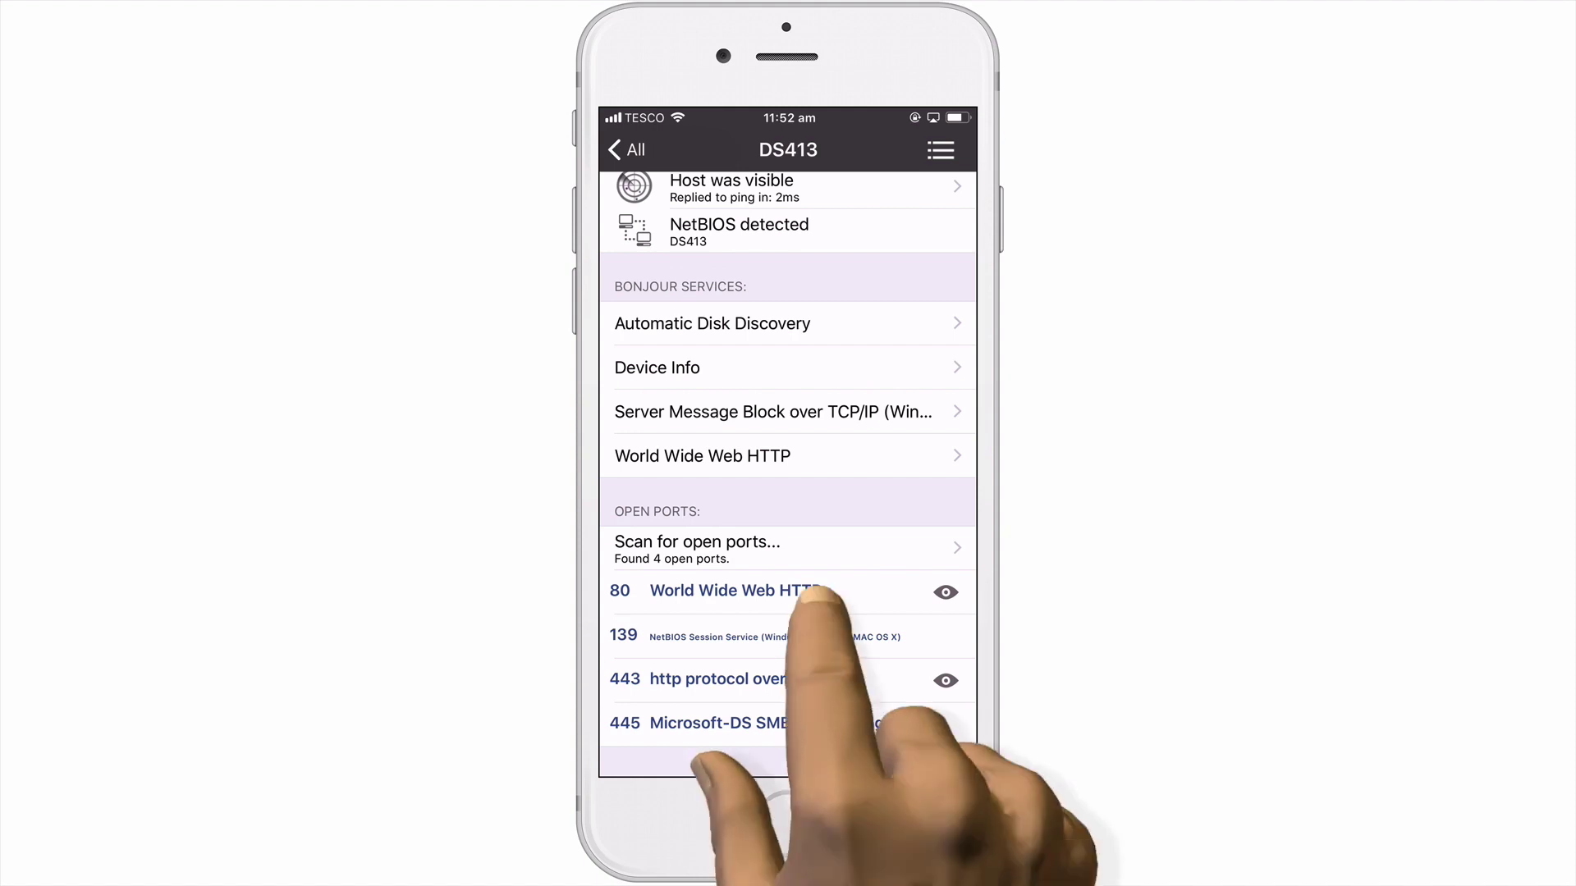
left_click(820, 546)
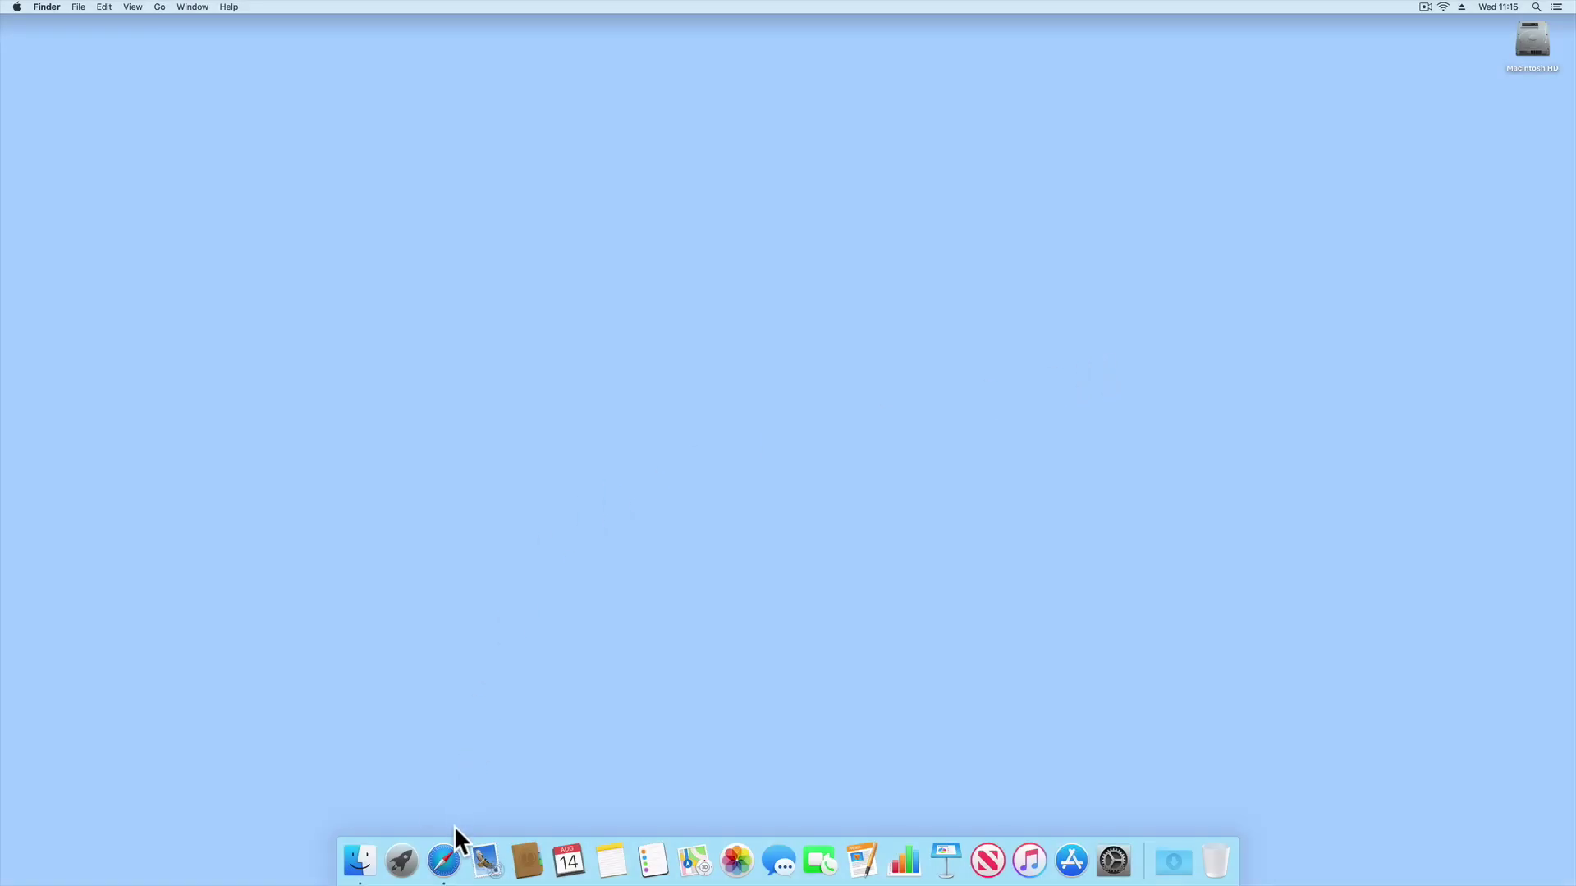
Switch to Safari on the Mac and load the Synology Web Assistant at find.synology.com
left_click(457, 858)
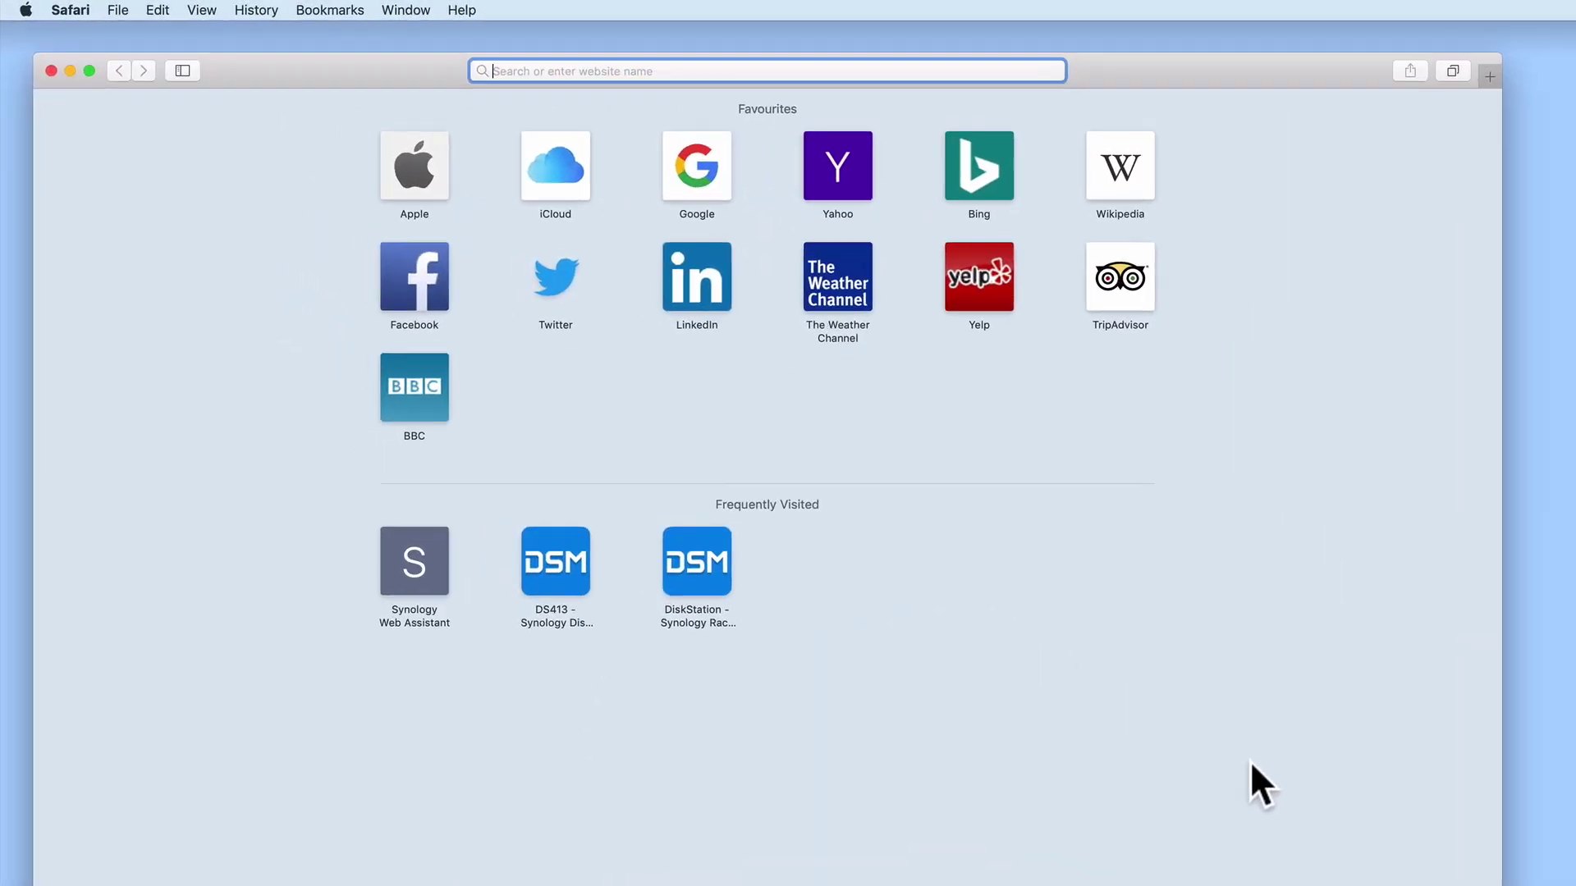
type("find")
key("Right")
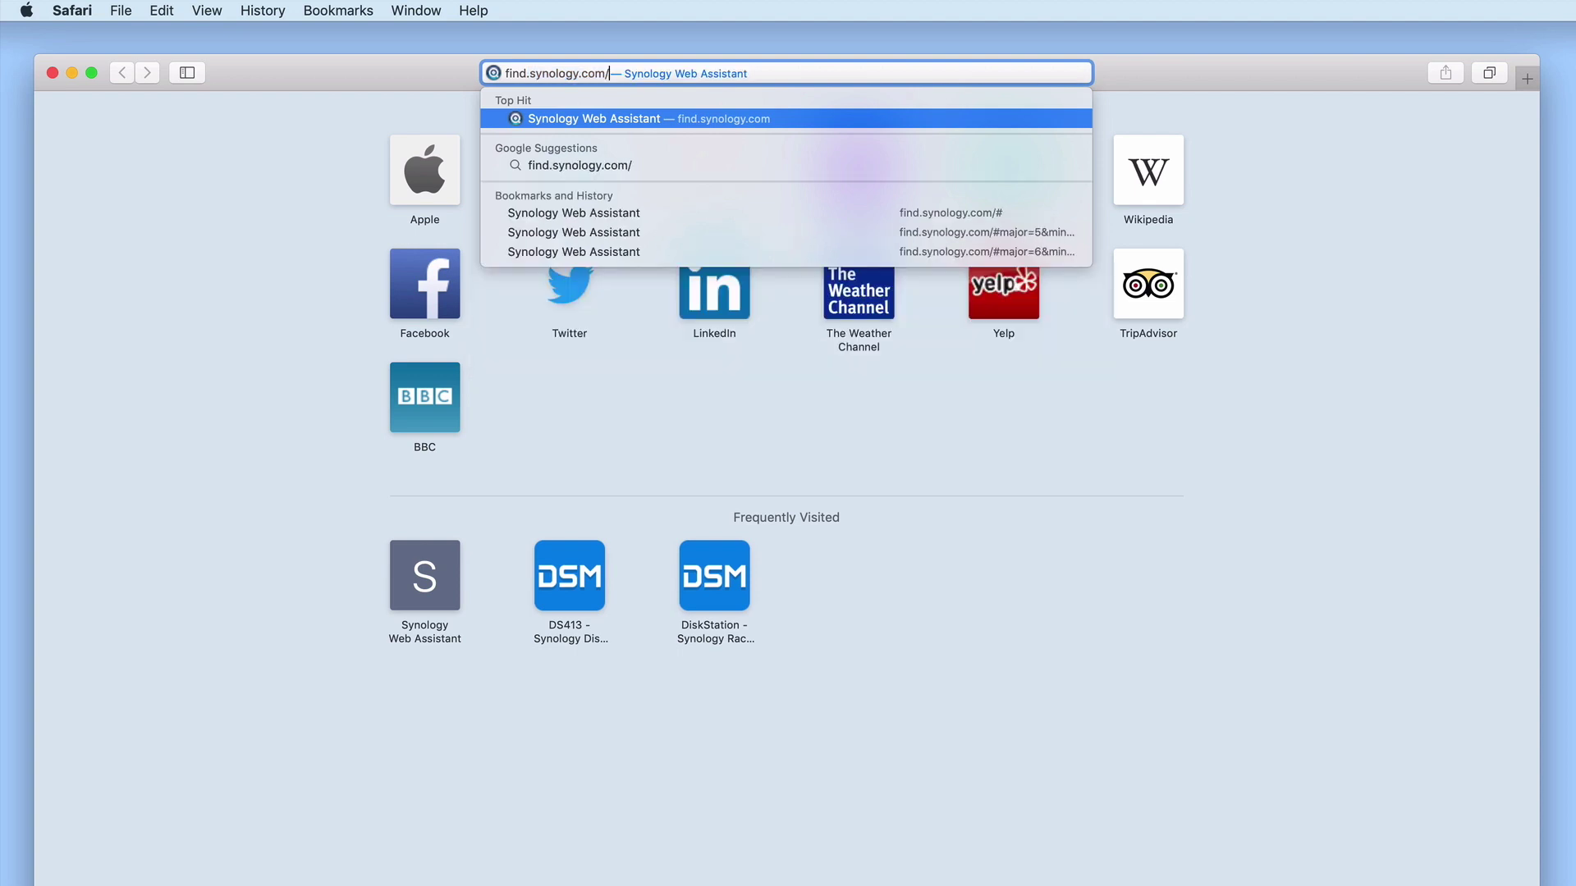
key("Return")
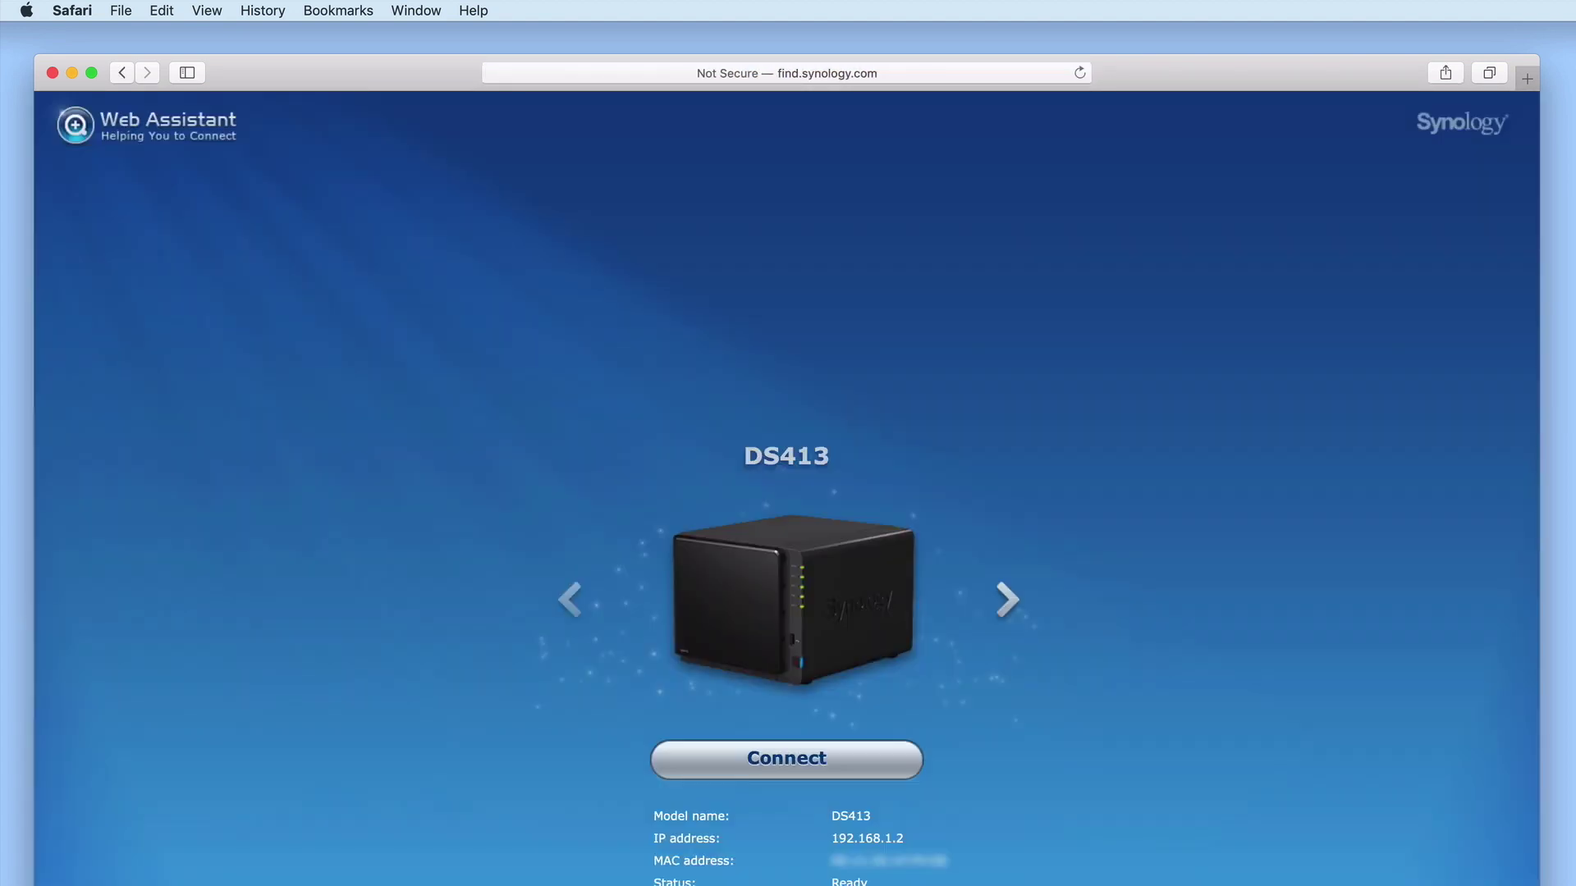
Connect to the DS413 and sign in to DSM with the administrator account and its password
left_click(804, 763)
type("administrator")
key("Tab")
type("••••••••")
left_click(811, 695)
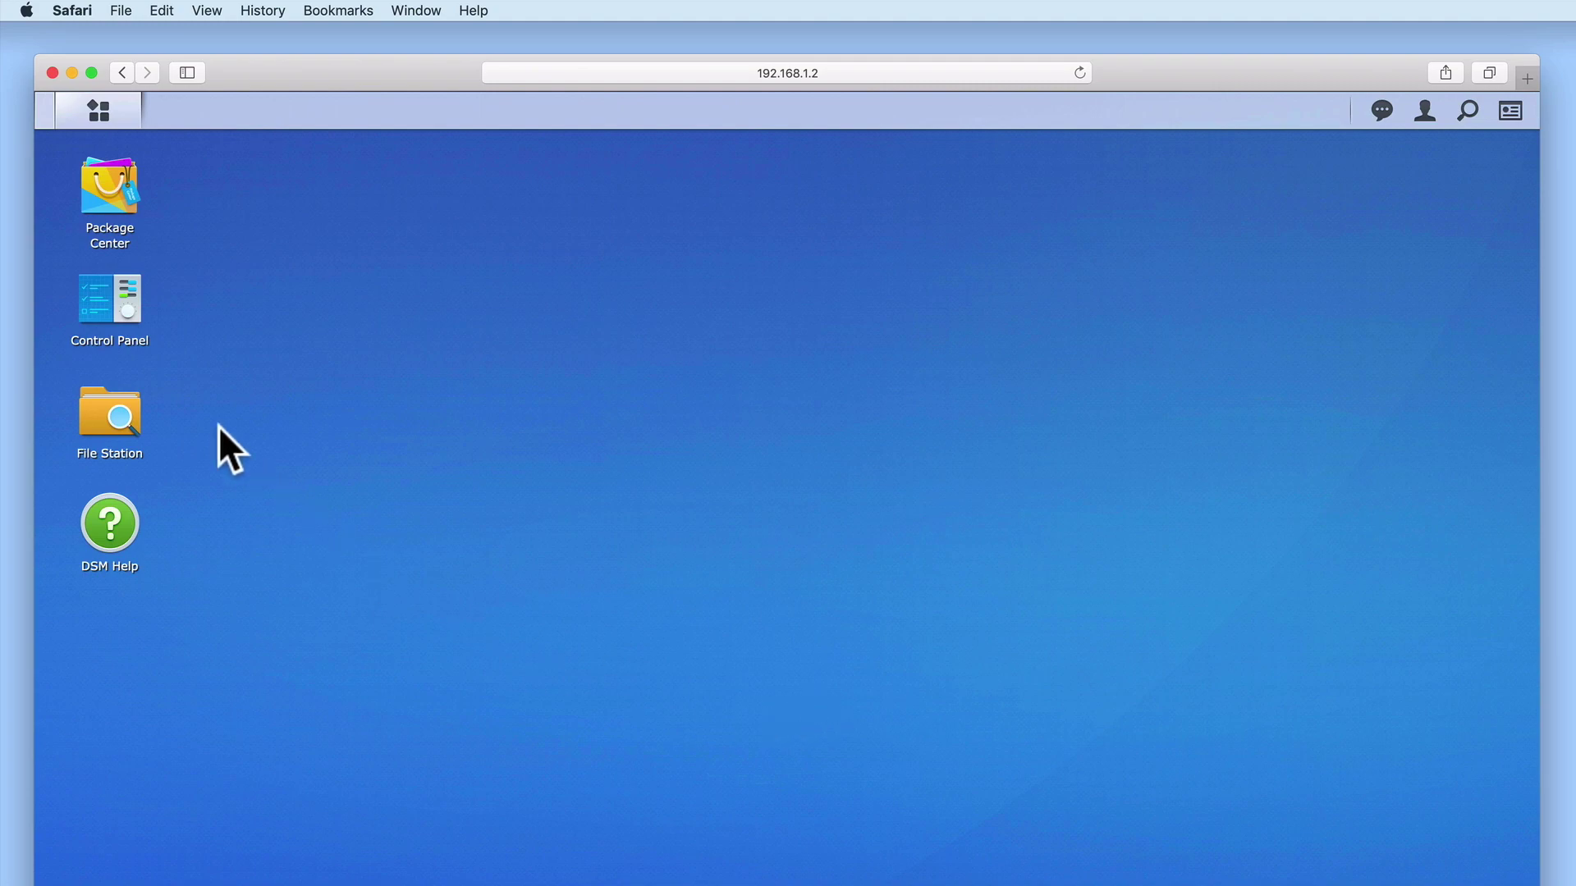
Examine which services are enabled and their connection status in the Control Panel's Info Center
left_click(119, 314)
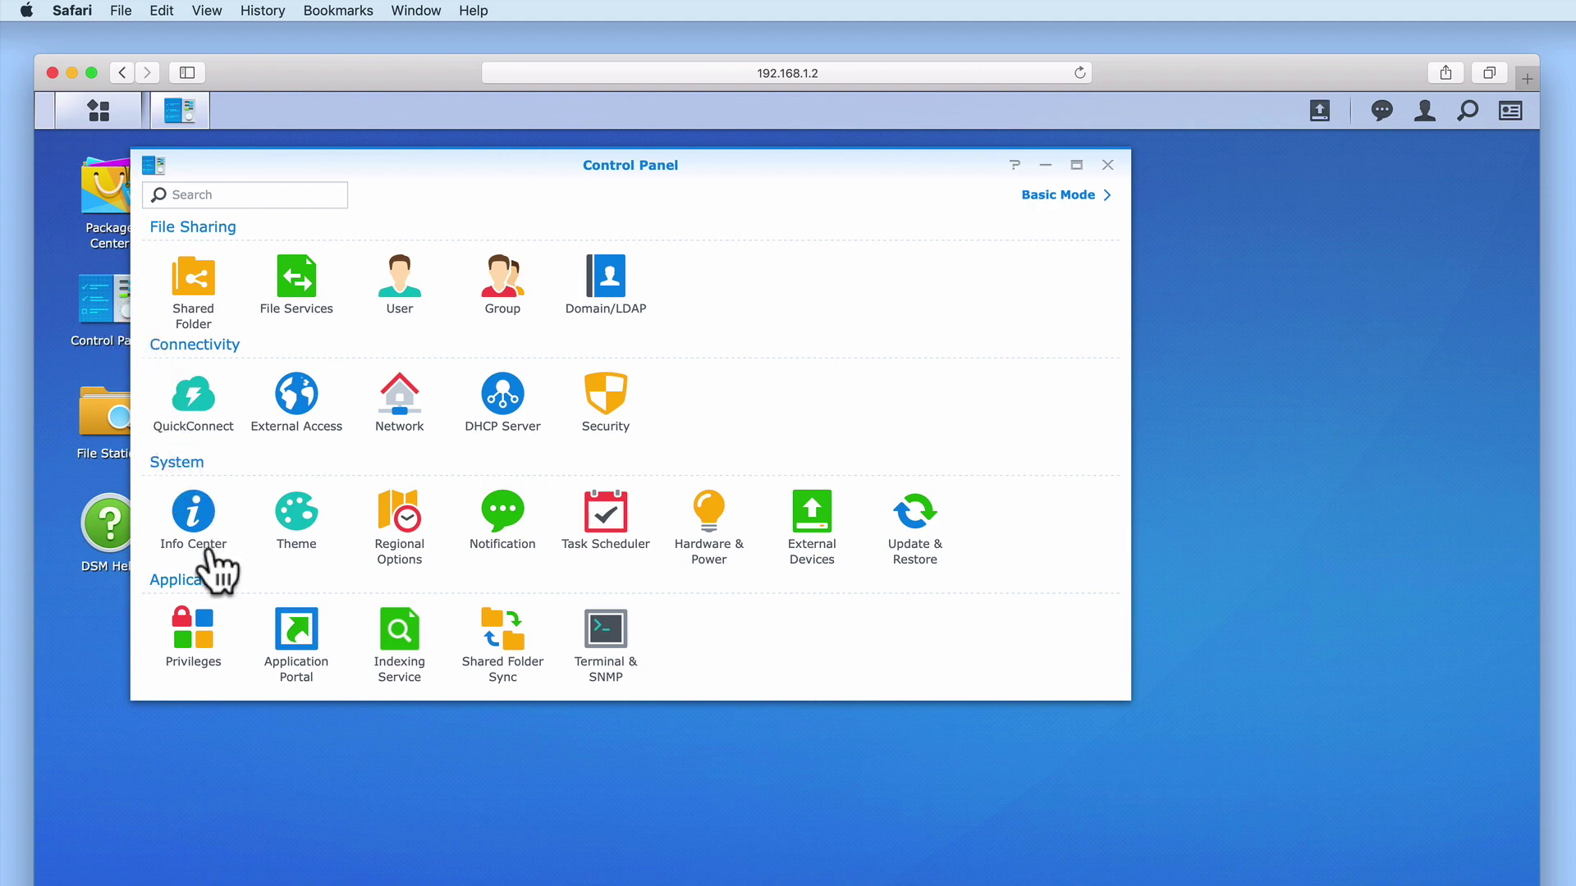
left_click(193, 518)
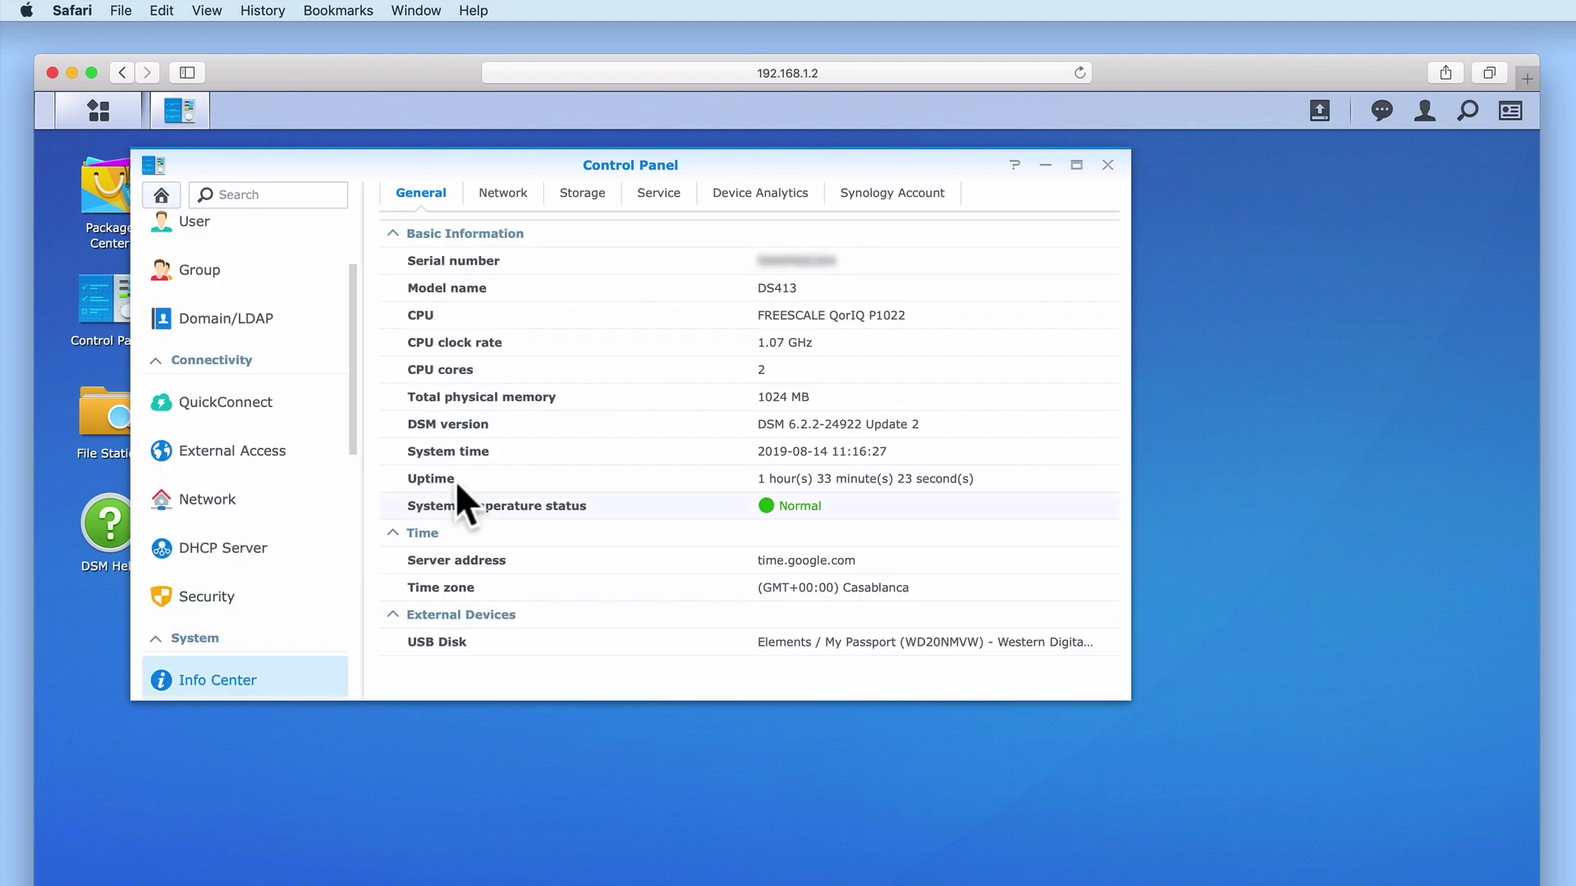
left_click(670, 199)
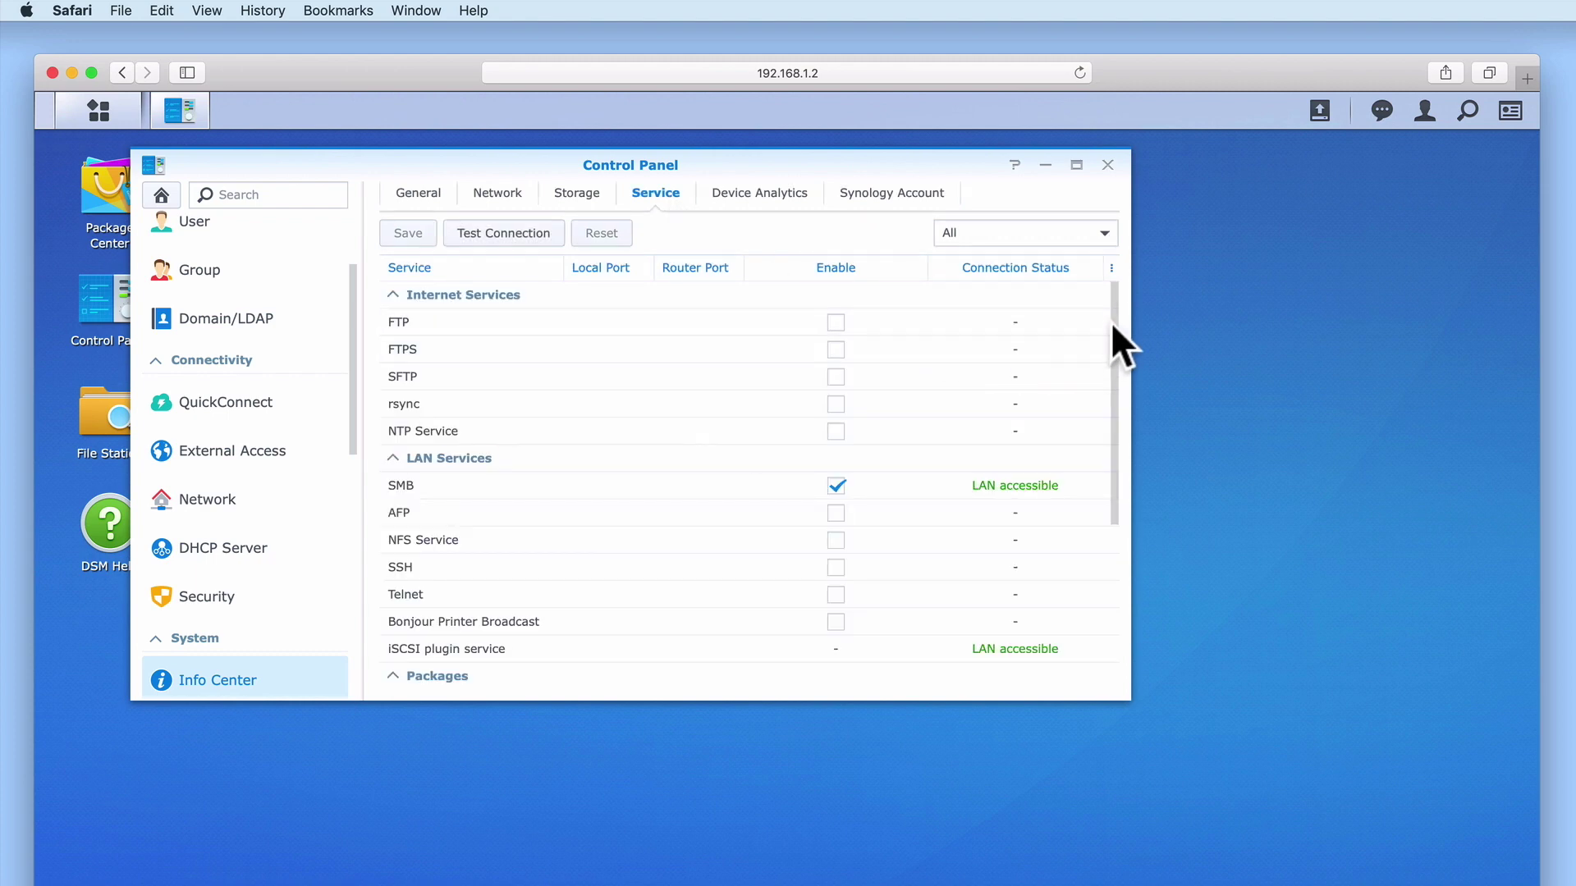
left_click_drag(1115, 316, 1118, 396)
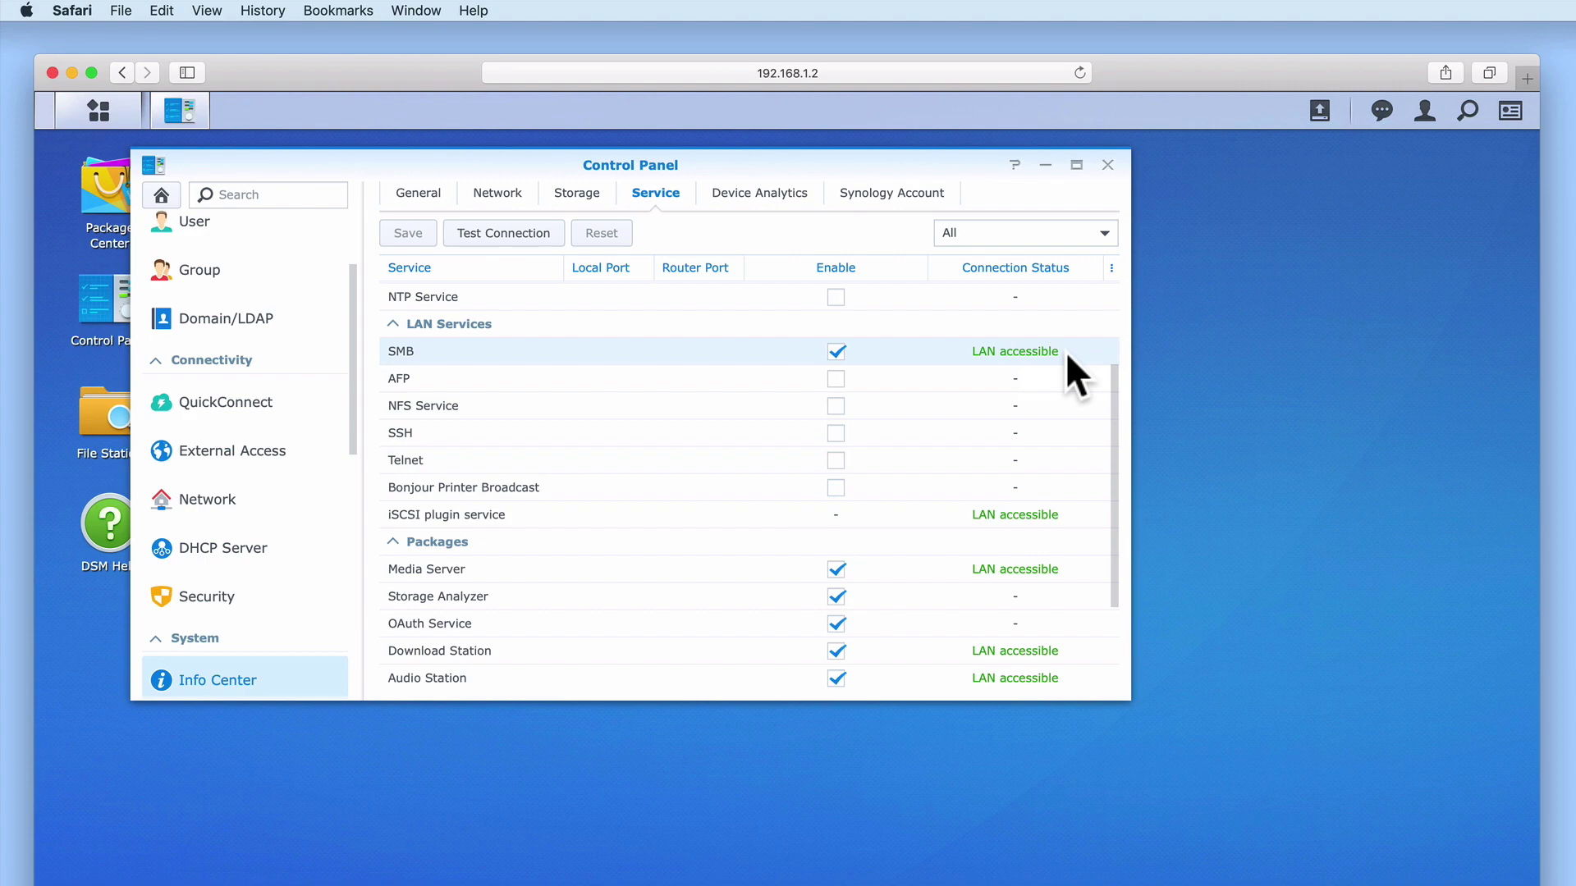
left_click_drag(1112, 379, 1104, 481)
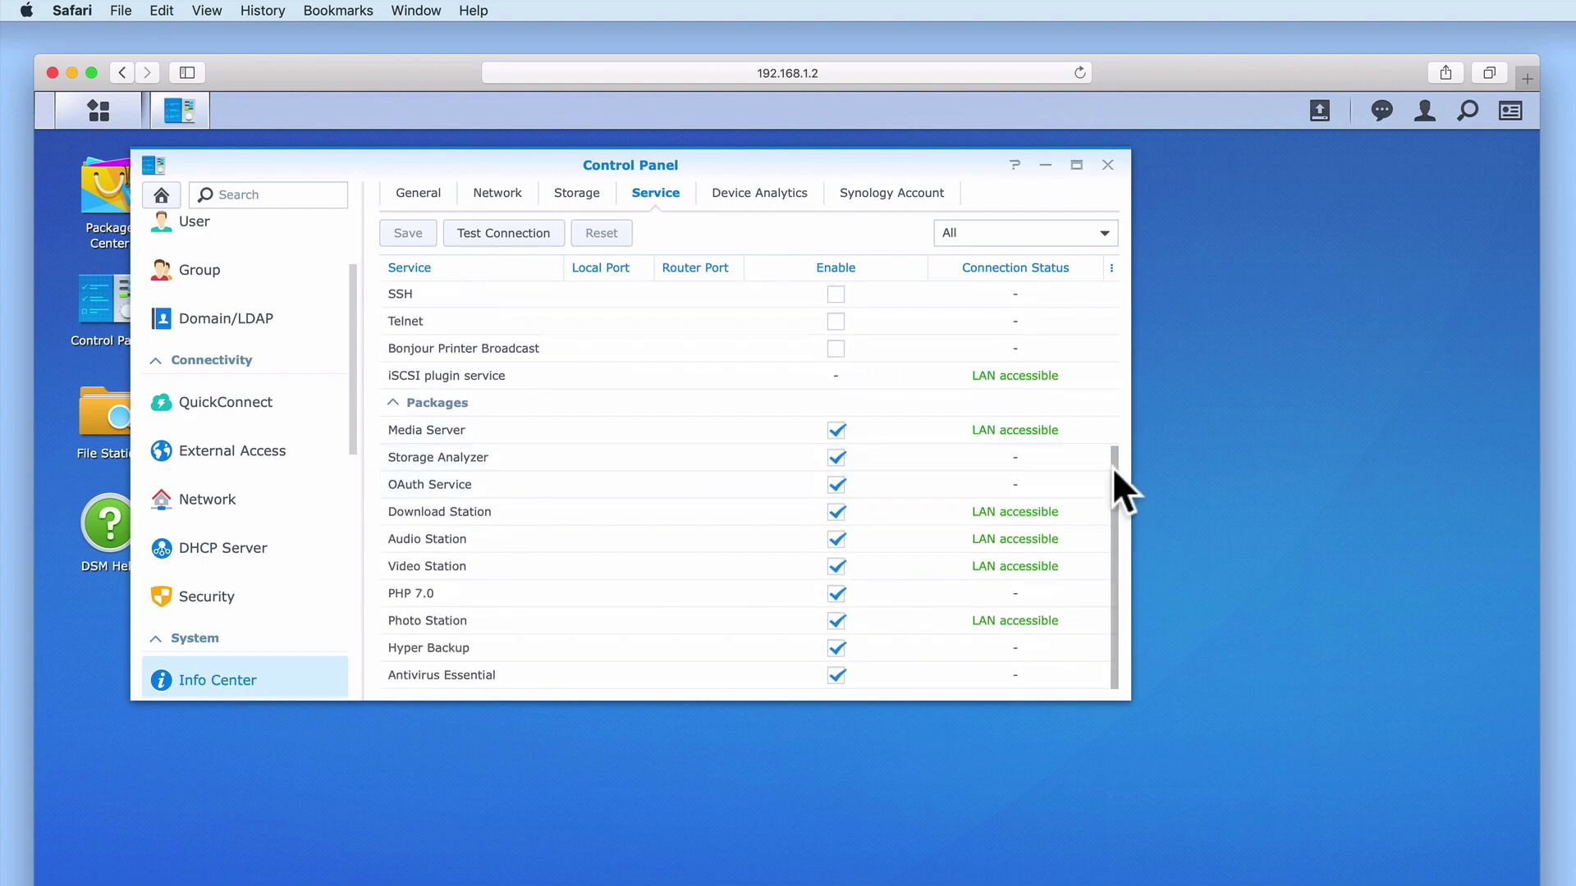
left_click_drag(1111, 467, 1111, 284)
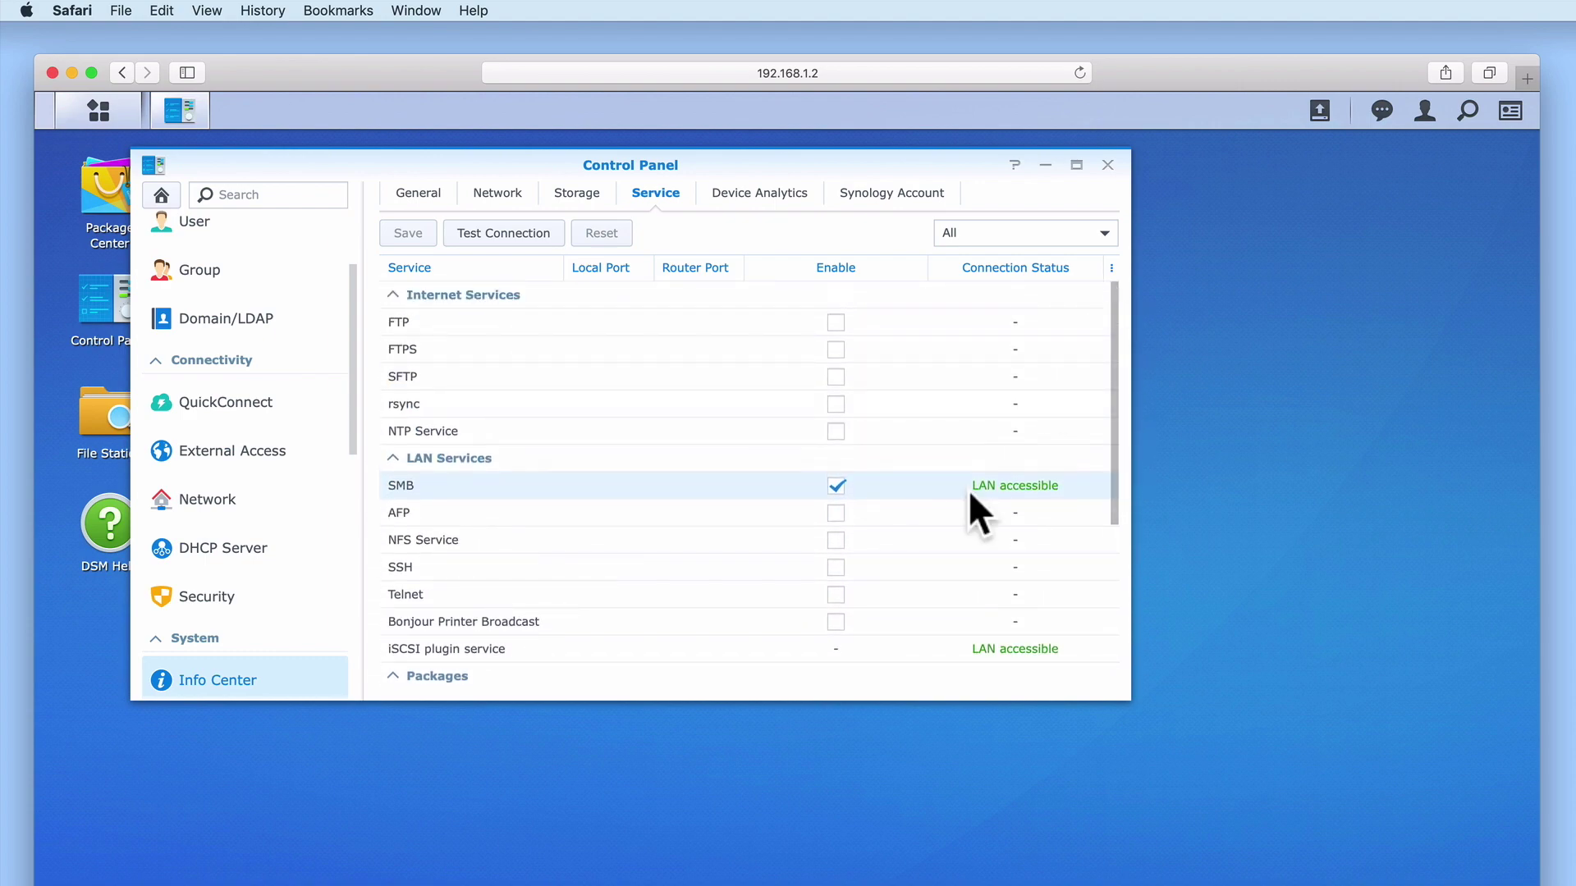
Enable the firewall in the Control Panel's Security settings
left_click(215, 598)
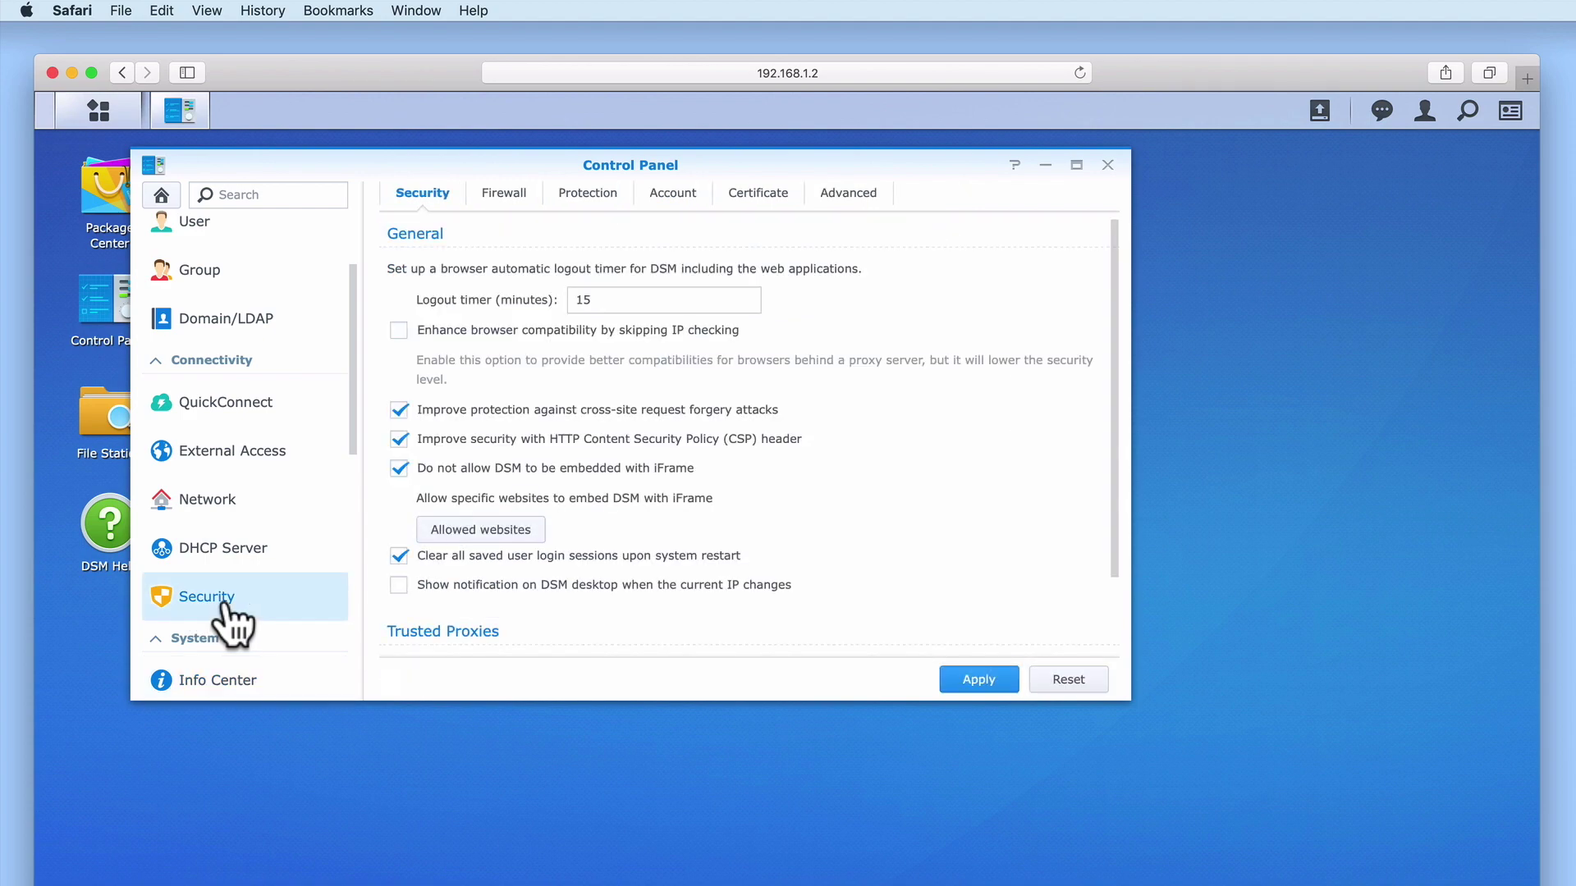
left_click(515, 205)
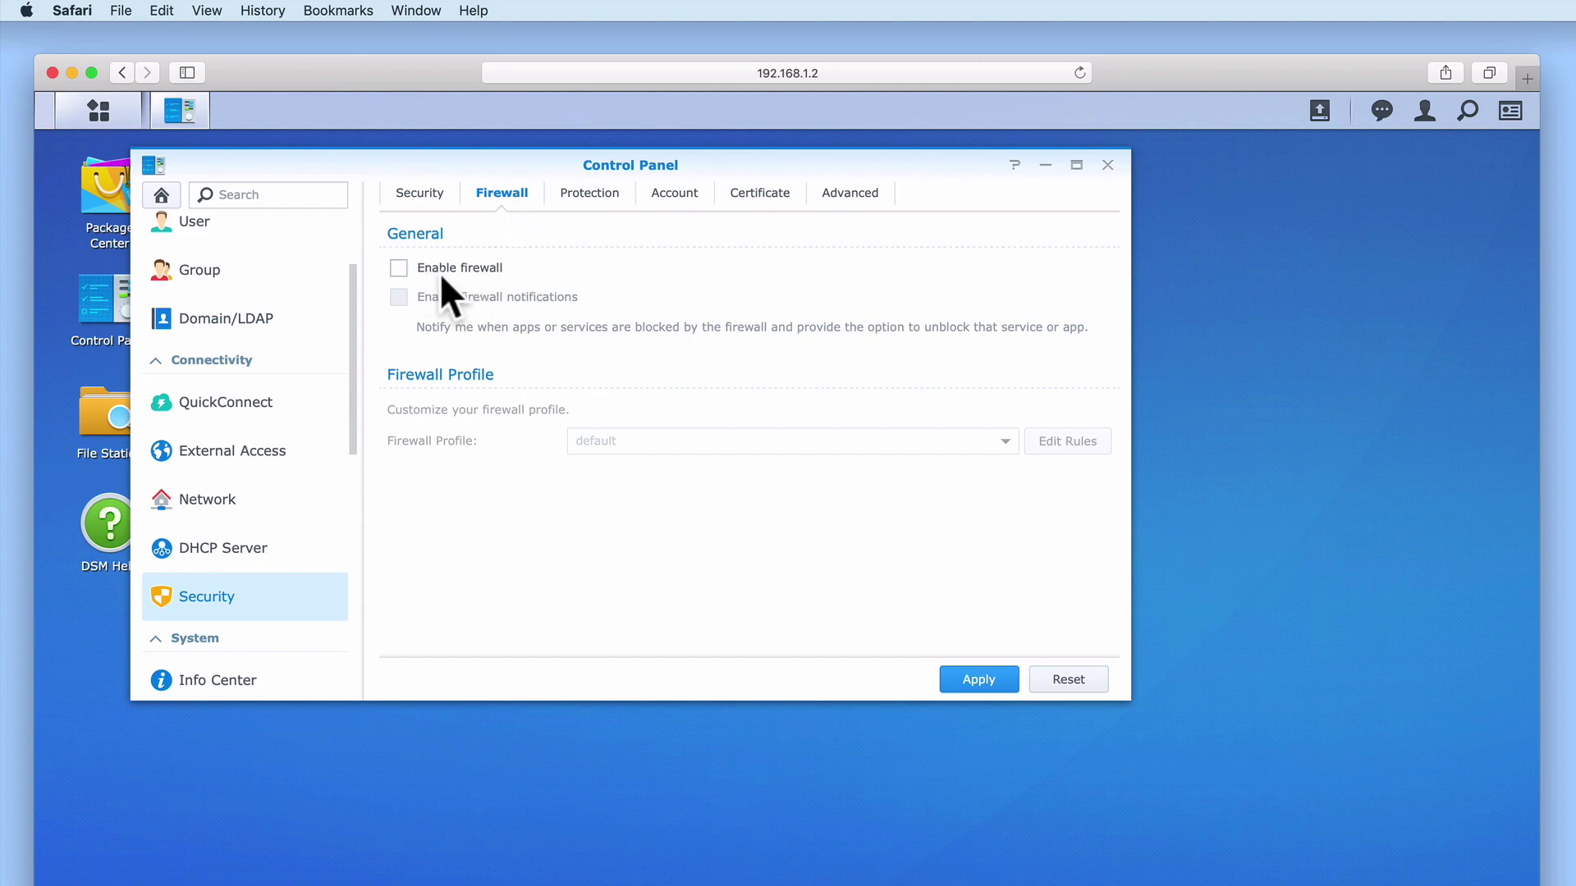
left_click(398, 268)
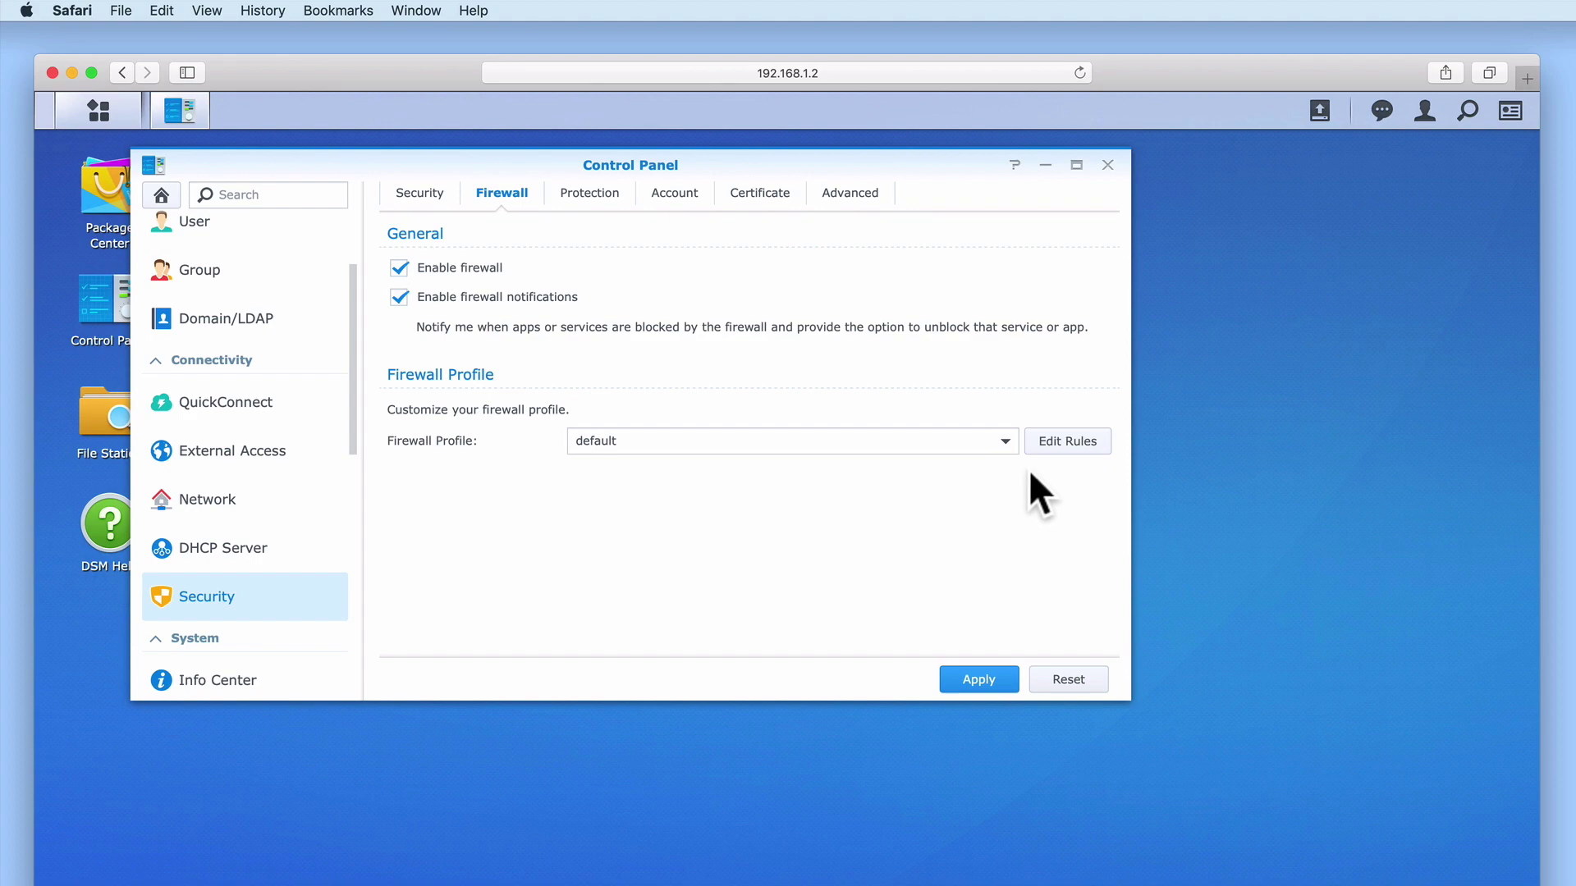
Create a new firewall profile named custom
left_click(1006, 443)
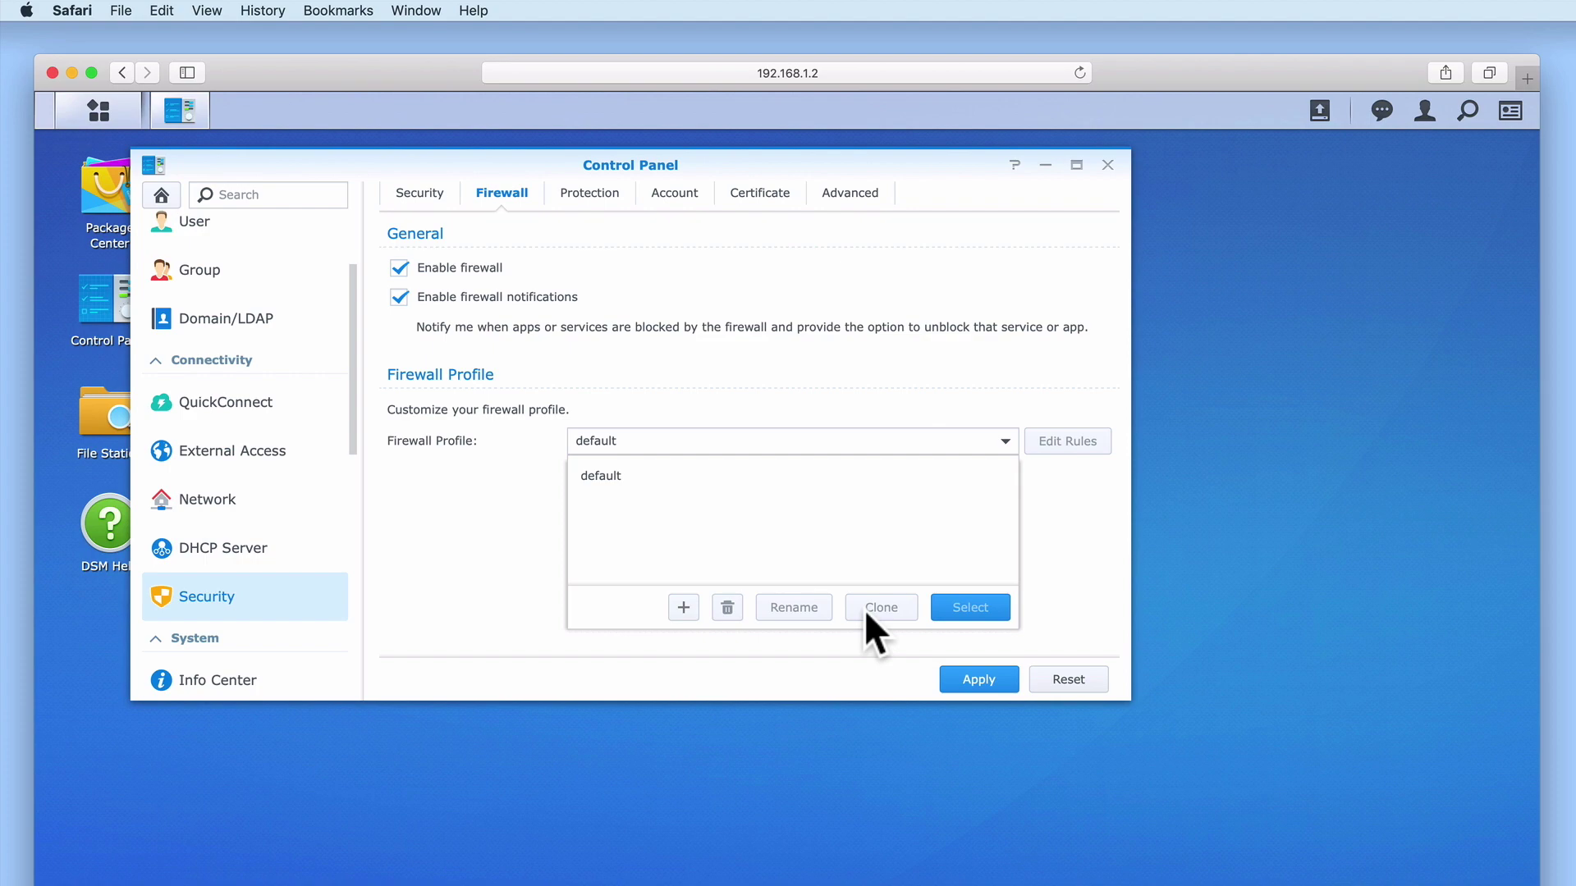
left_click(683, 608)
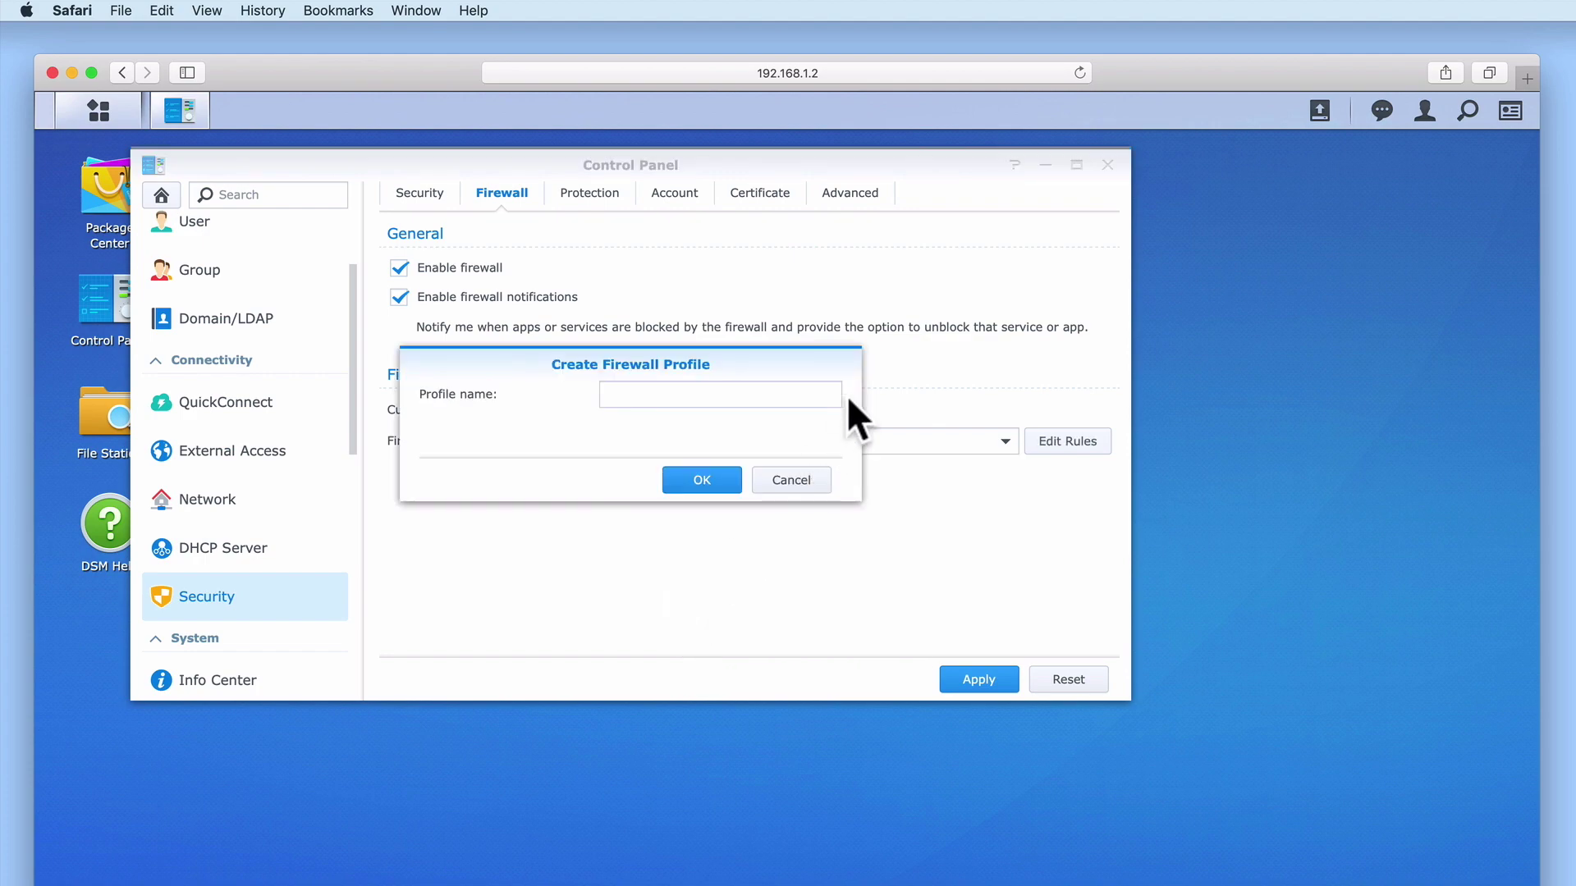
left_click(840, 396)
type("custom")
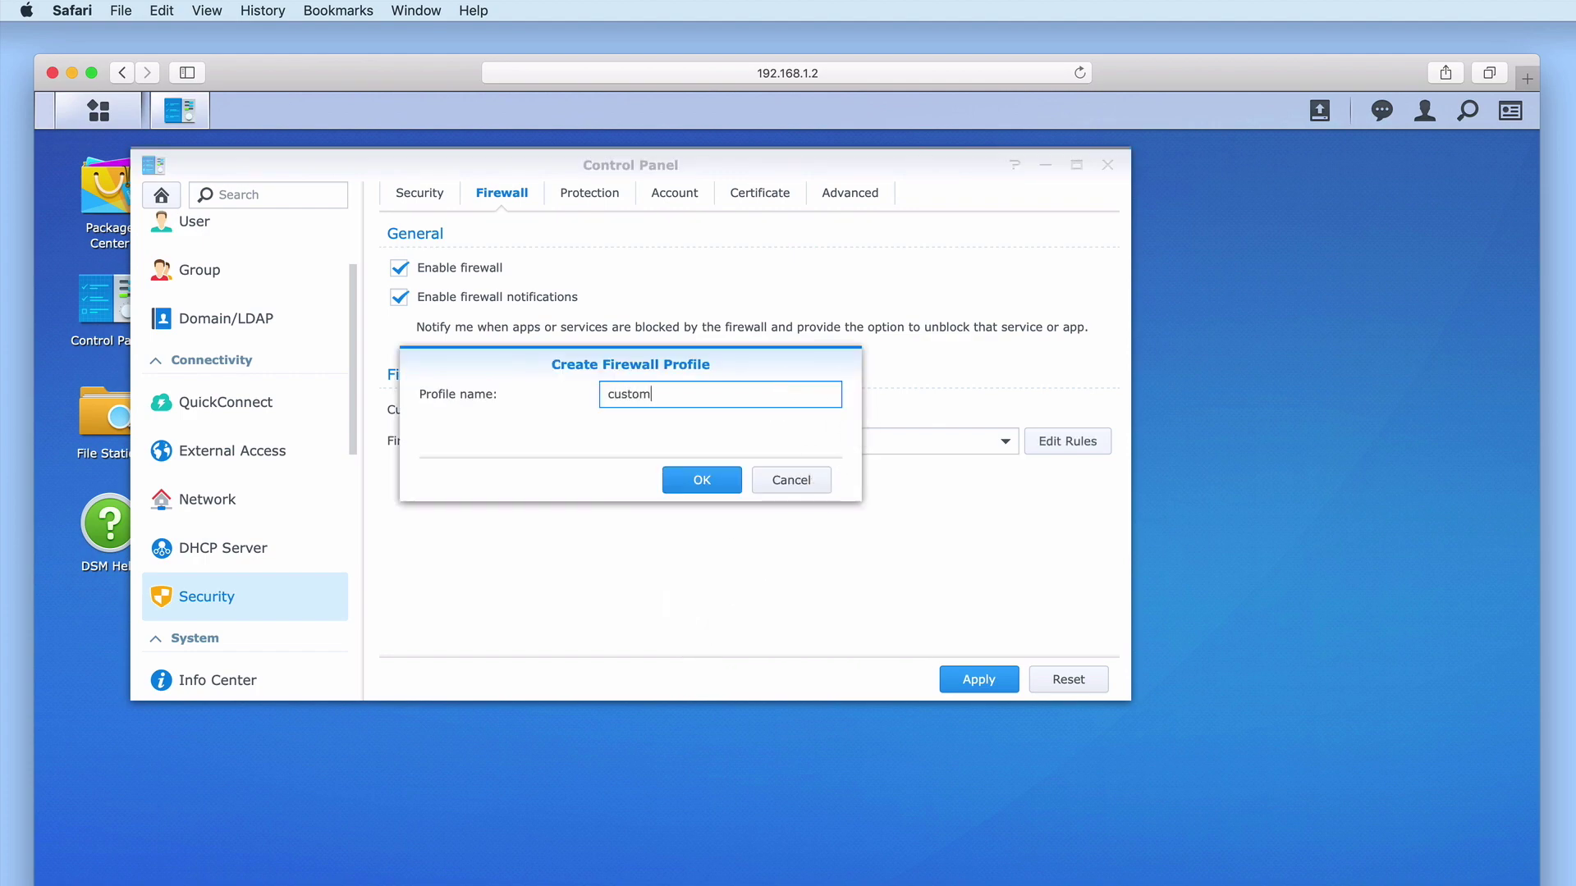
left_click(706, 482)
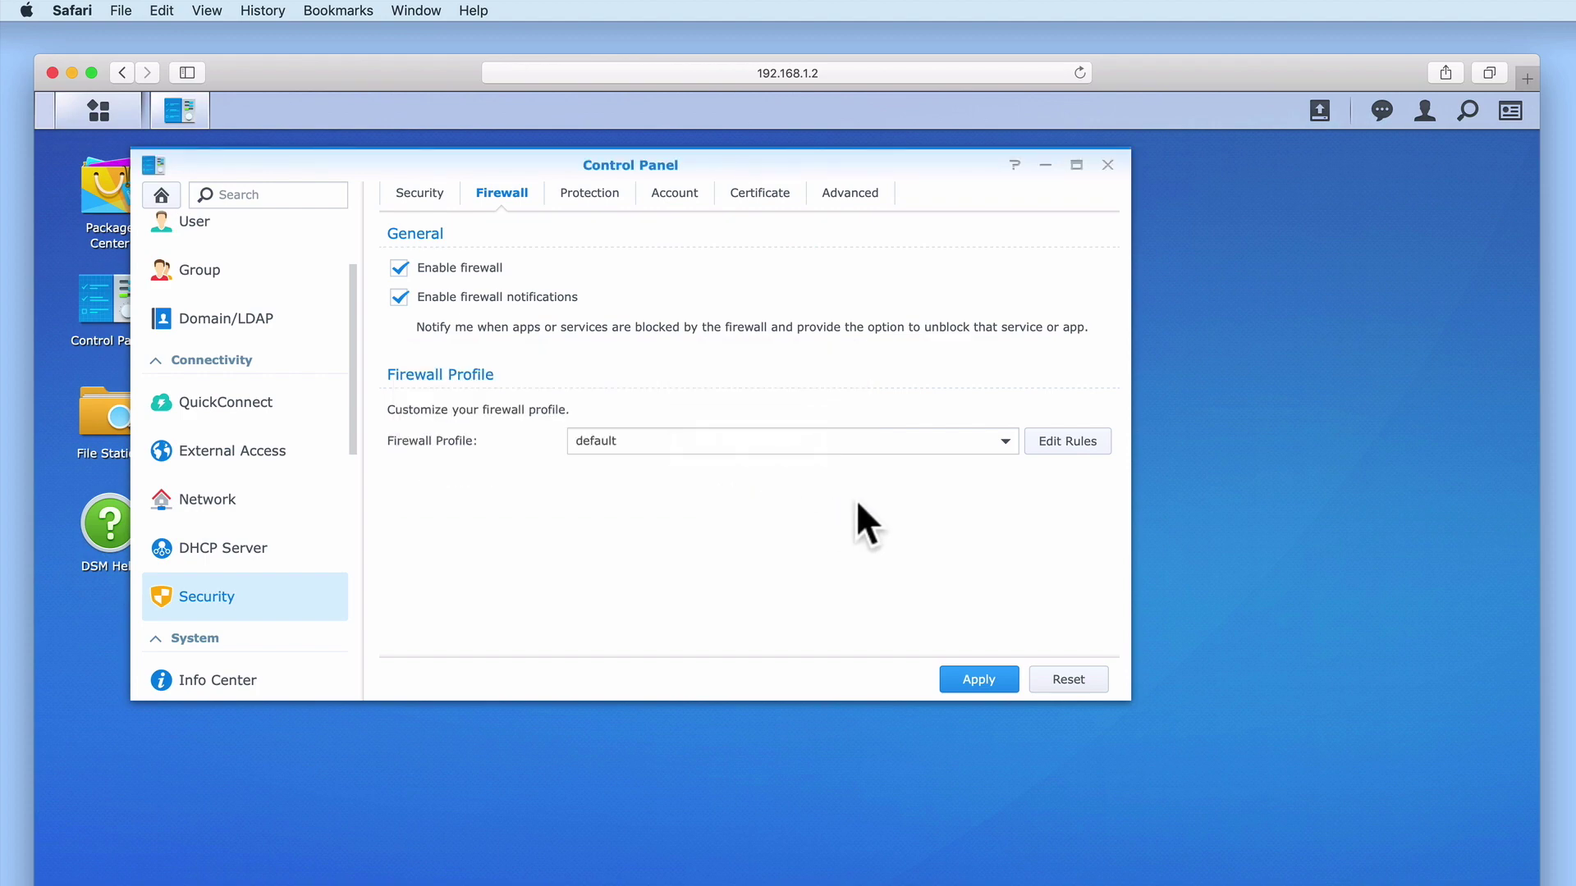
Select custom as the firewall profile in use
left_click(1004, 442)
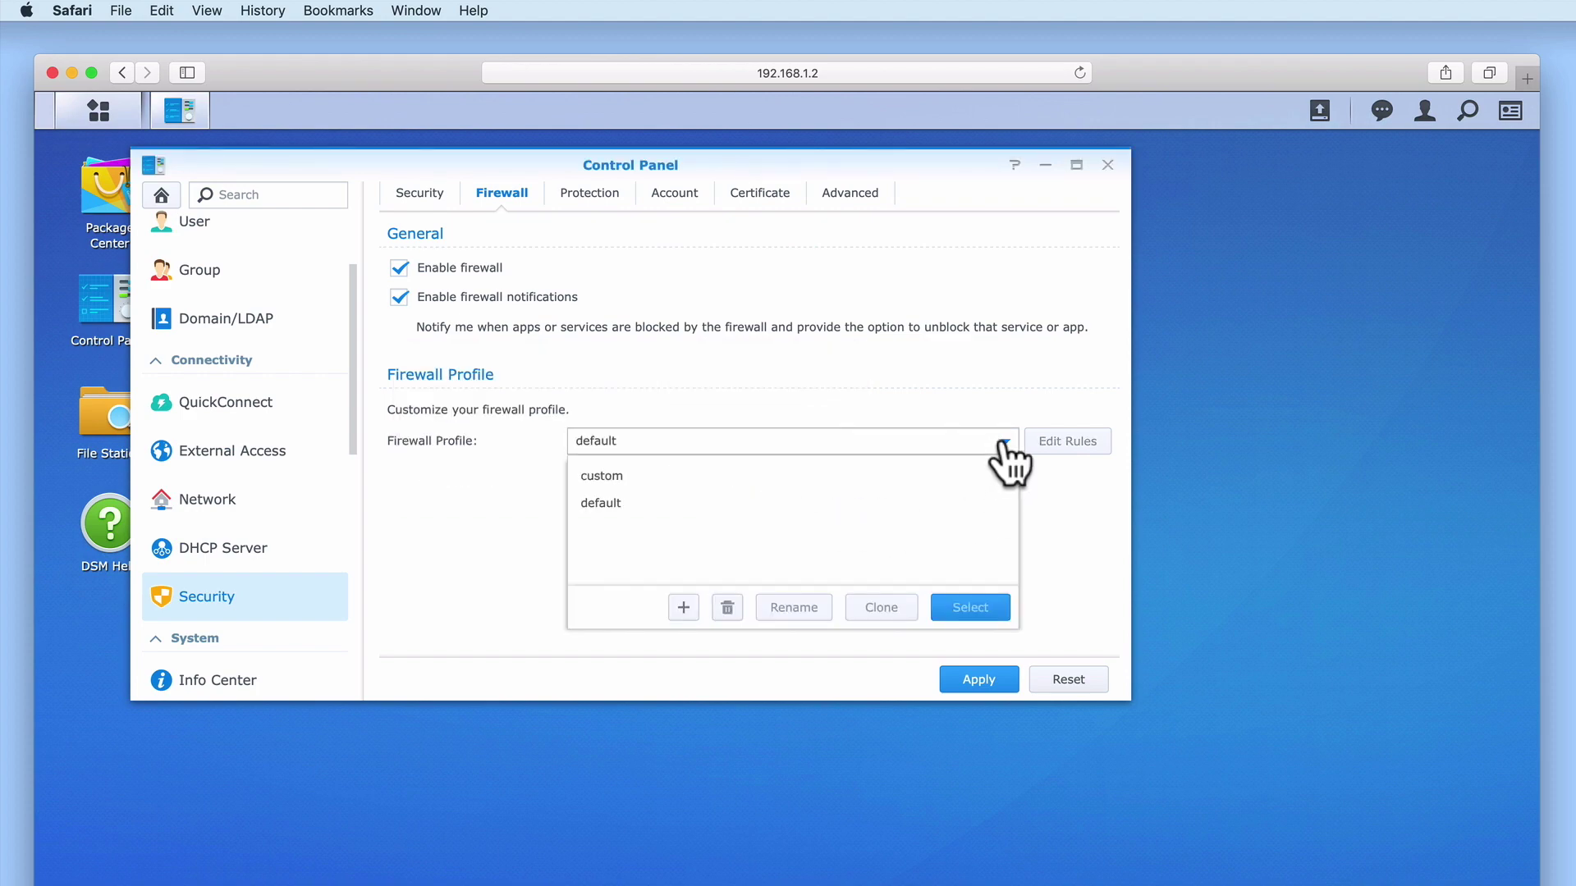
left_click(973, 480)
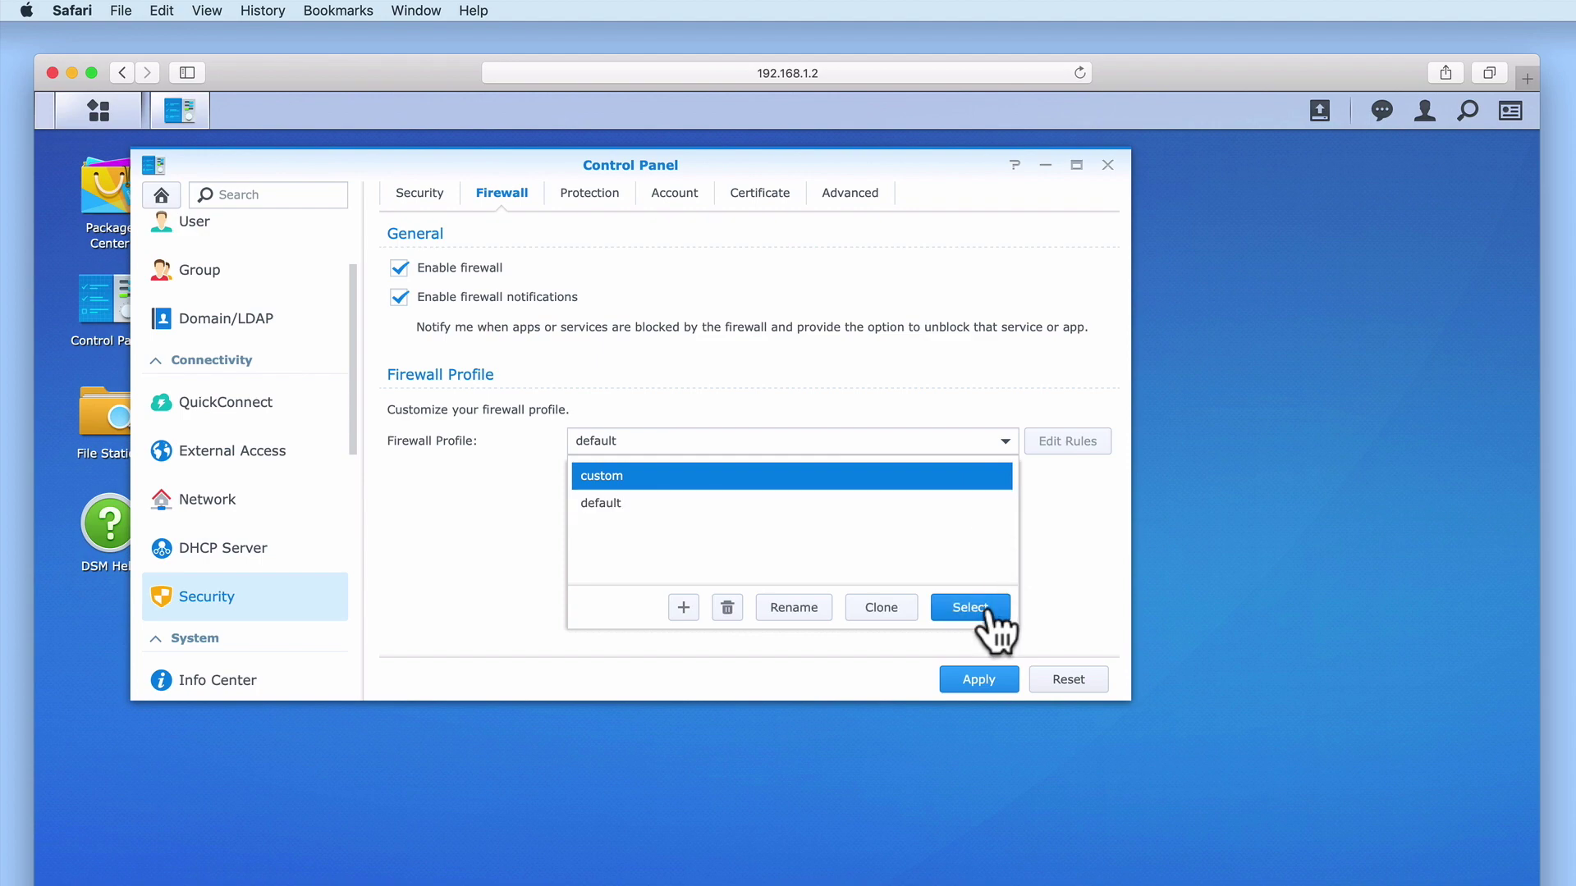
left_click(970, 608)
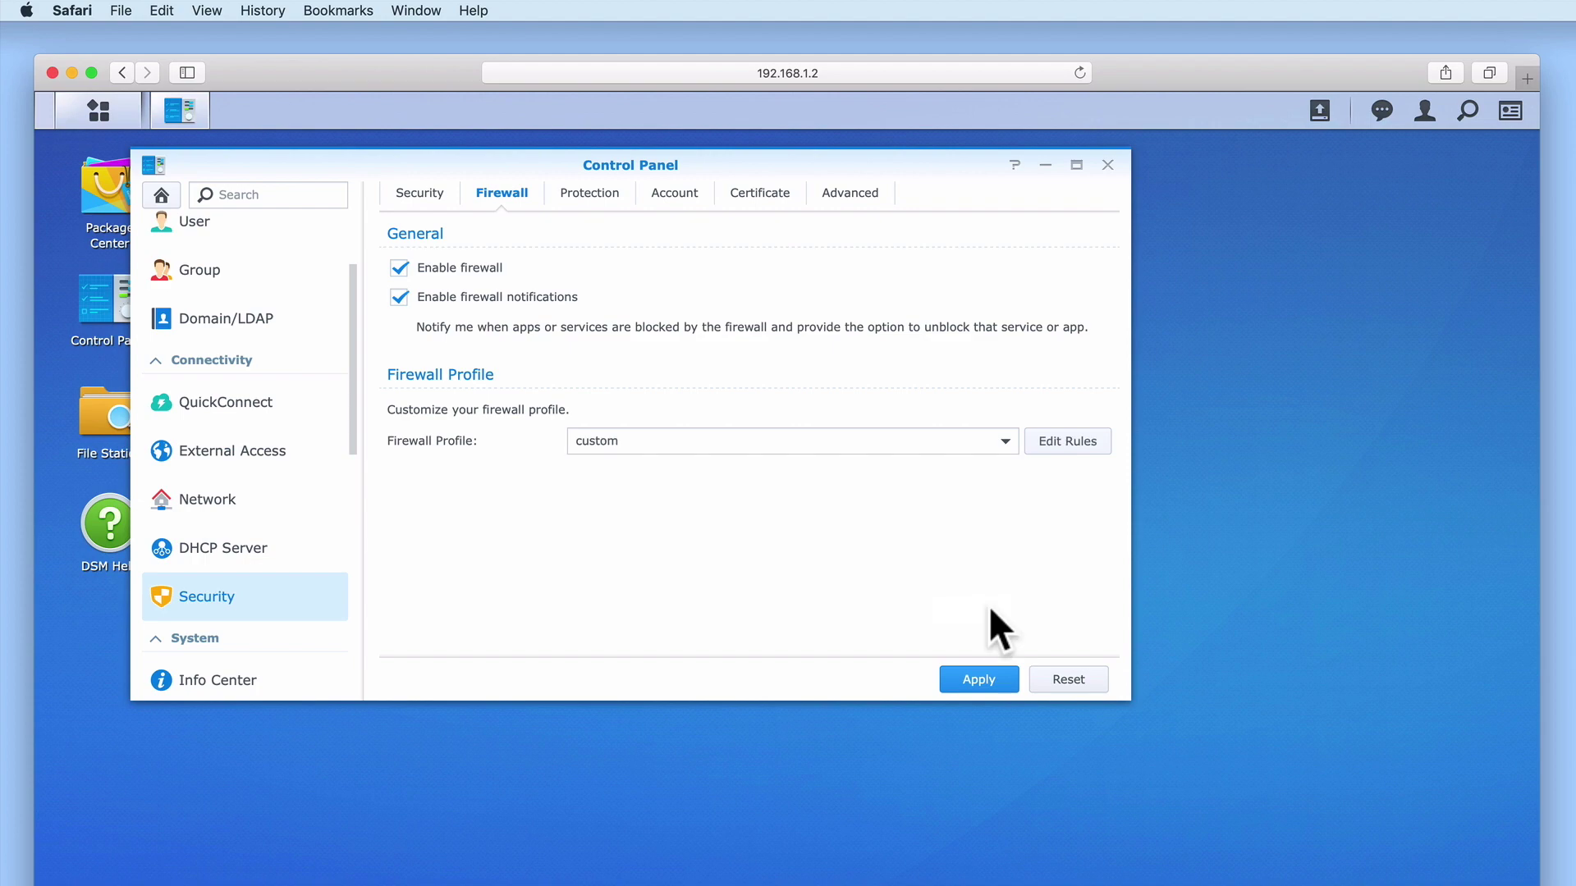
Open the custom profile's rules for editing, choose All interfaces, and start creating a firewall rule
left_click(1082, 464)
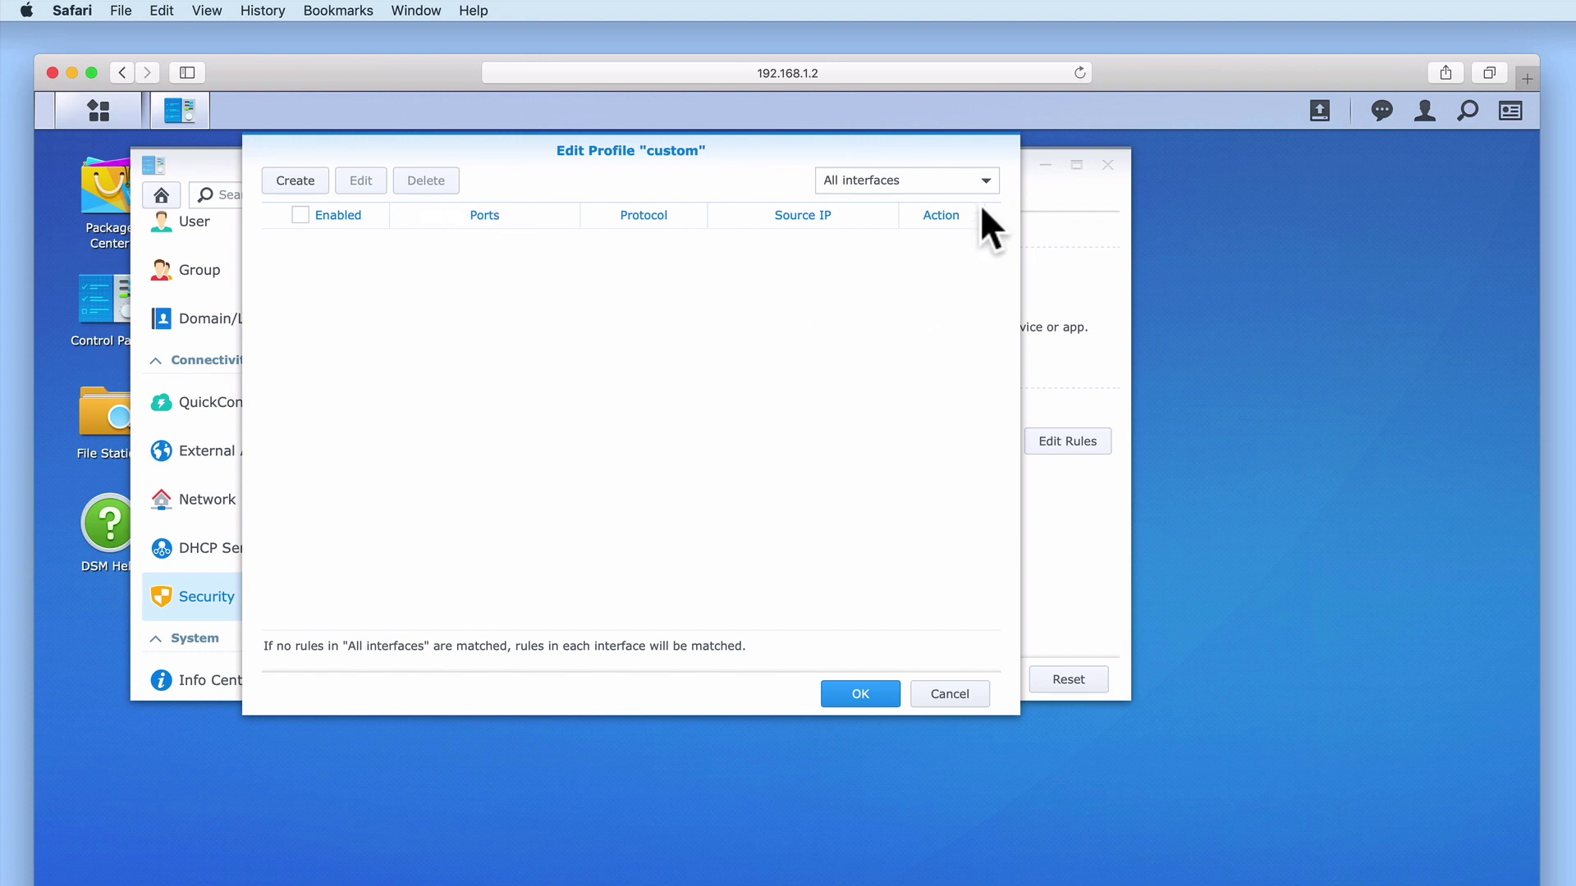
left_click(986, 182)
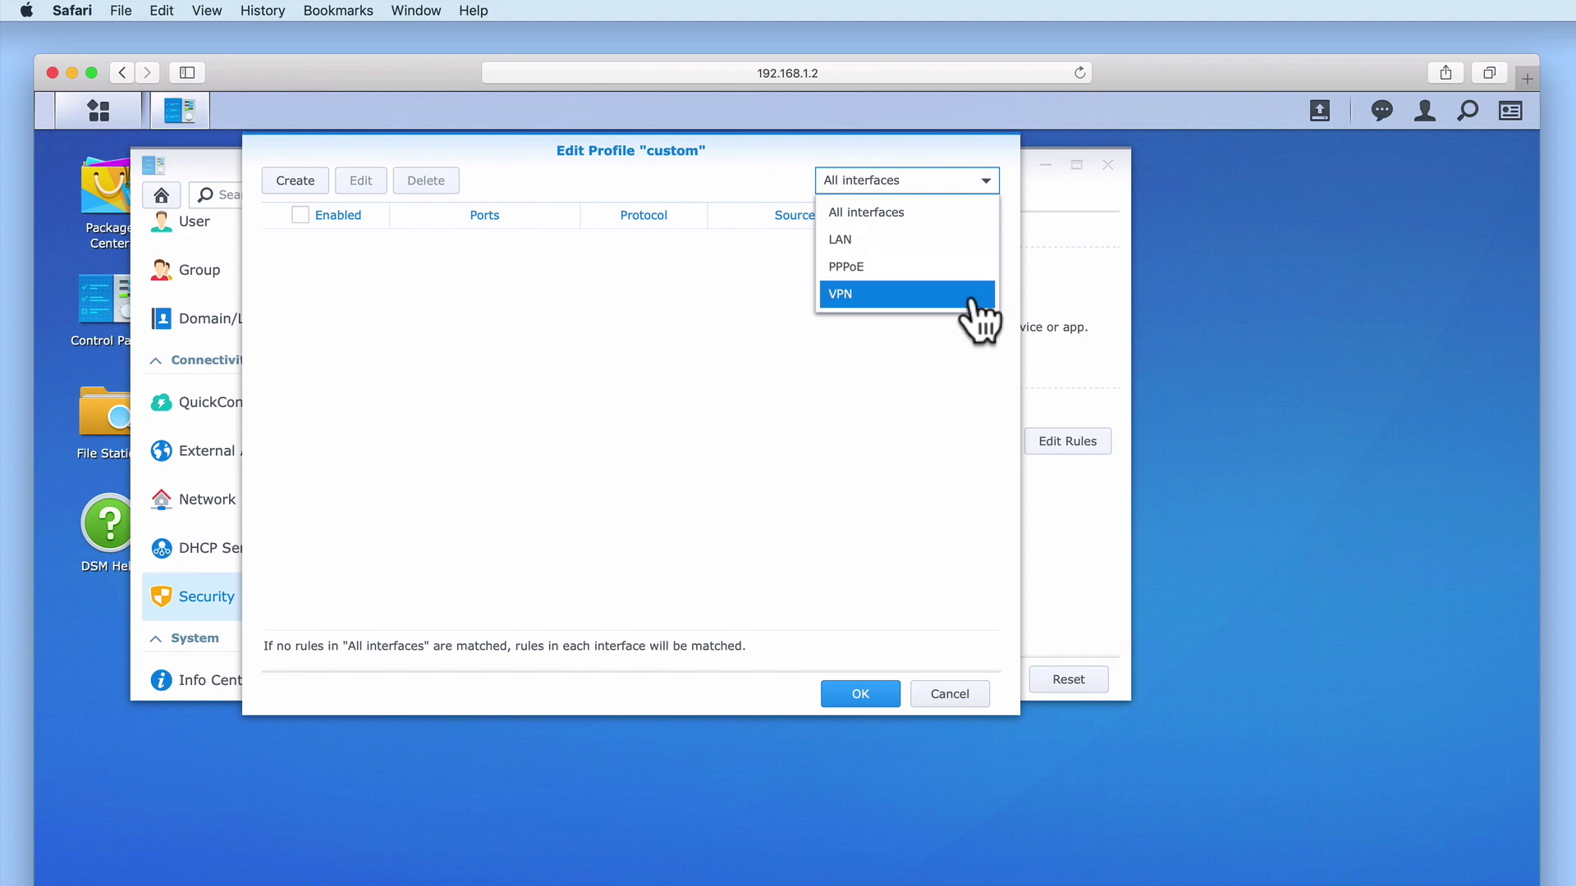
left_click(946, 220)
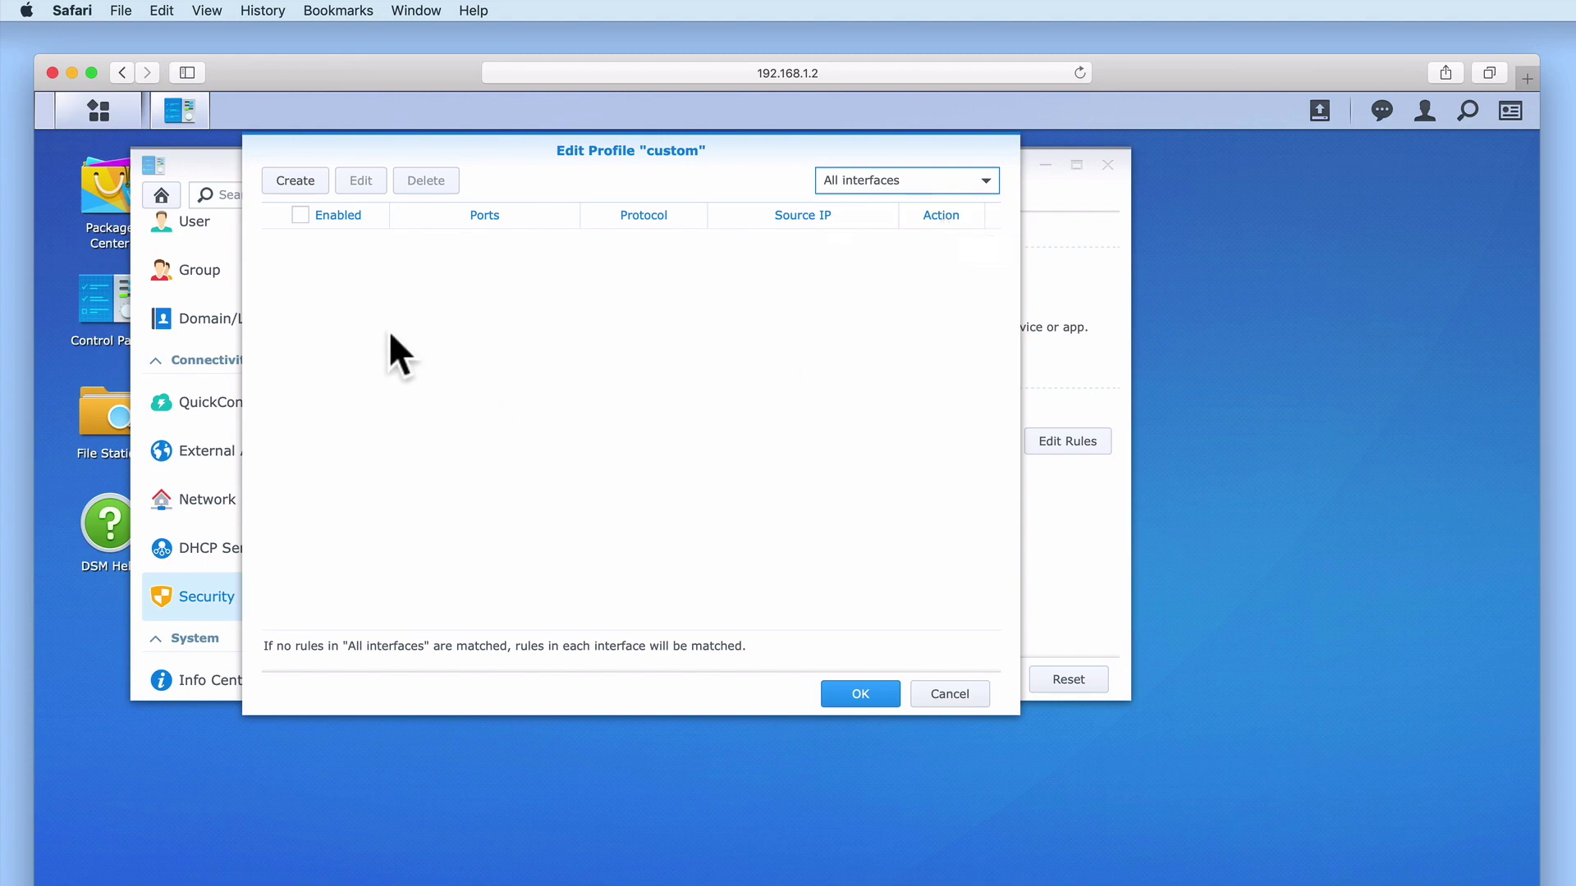
left_click(296, 182)
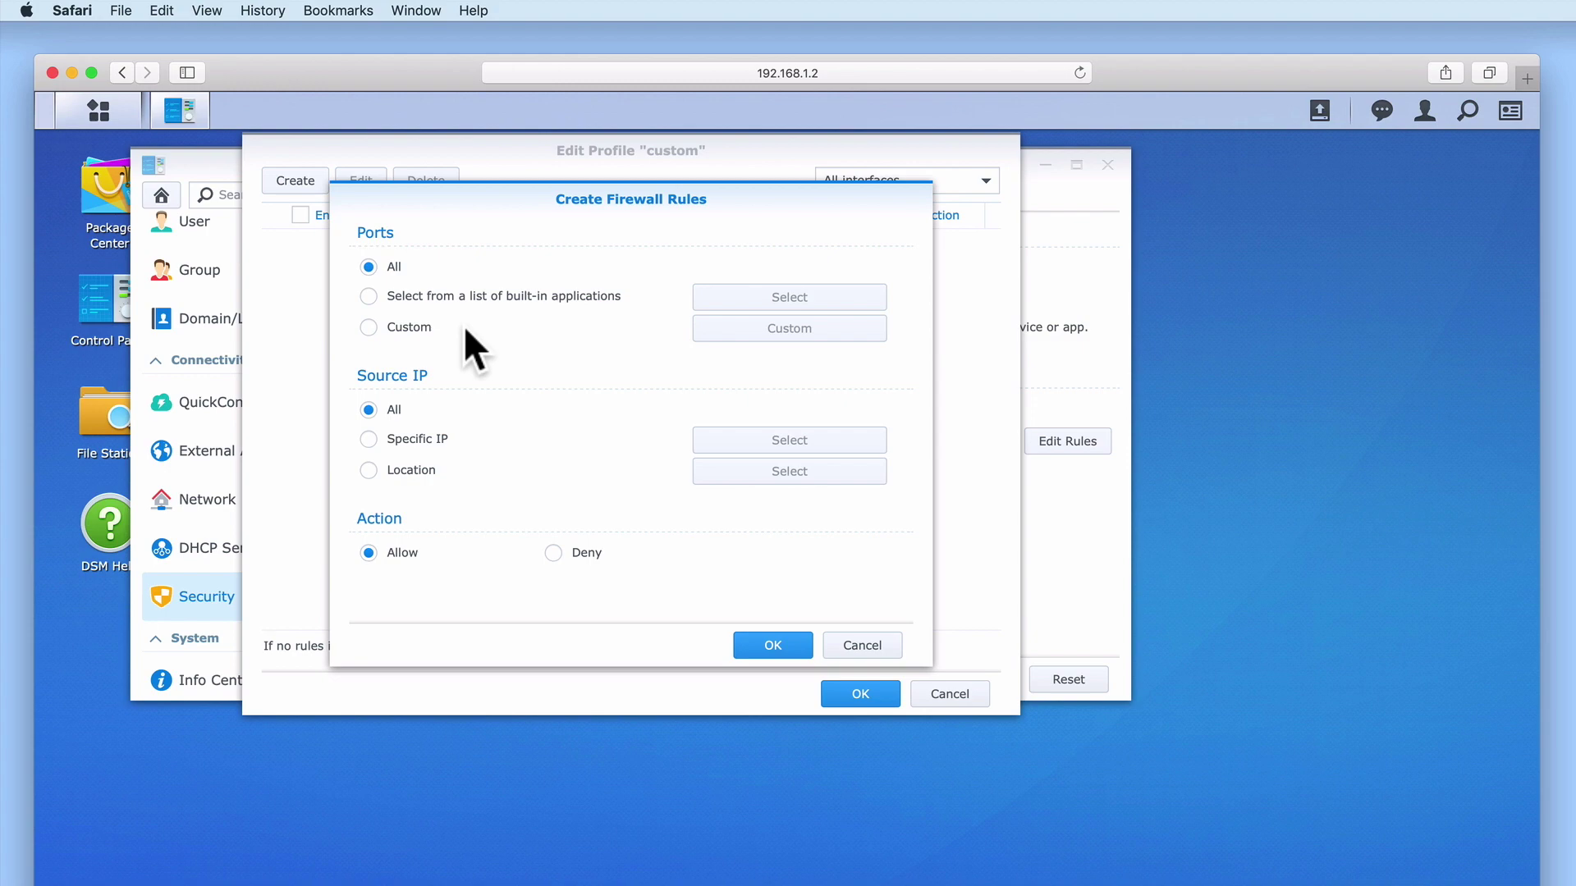
left_click(368, 327)
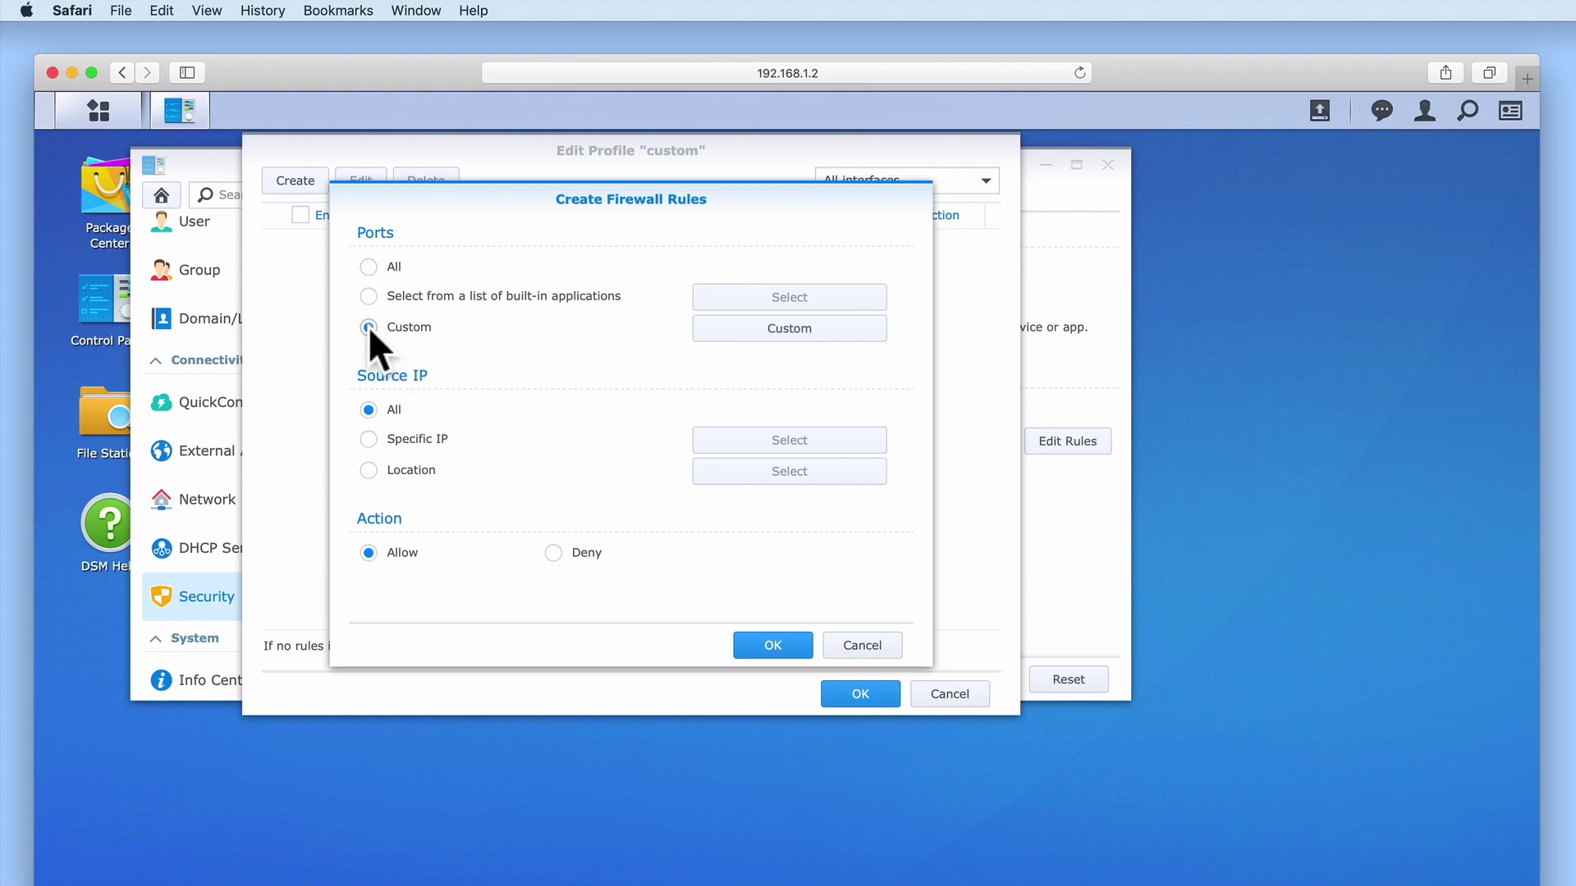
left_click(800, 349)
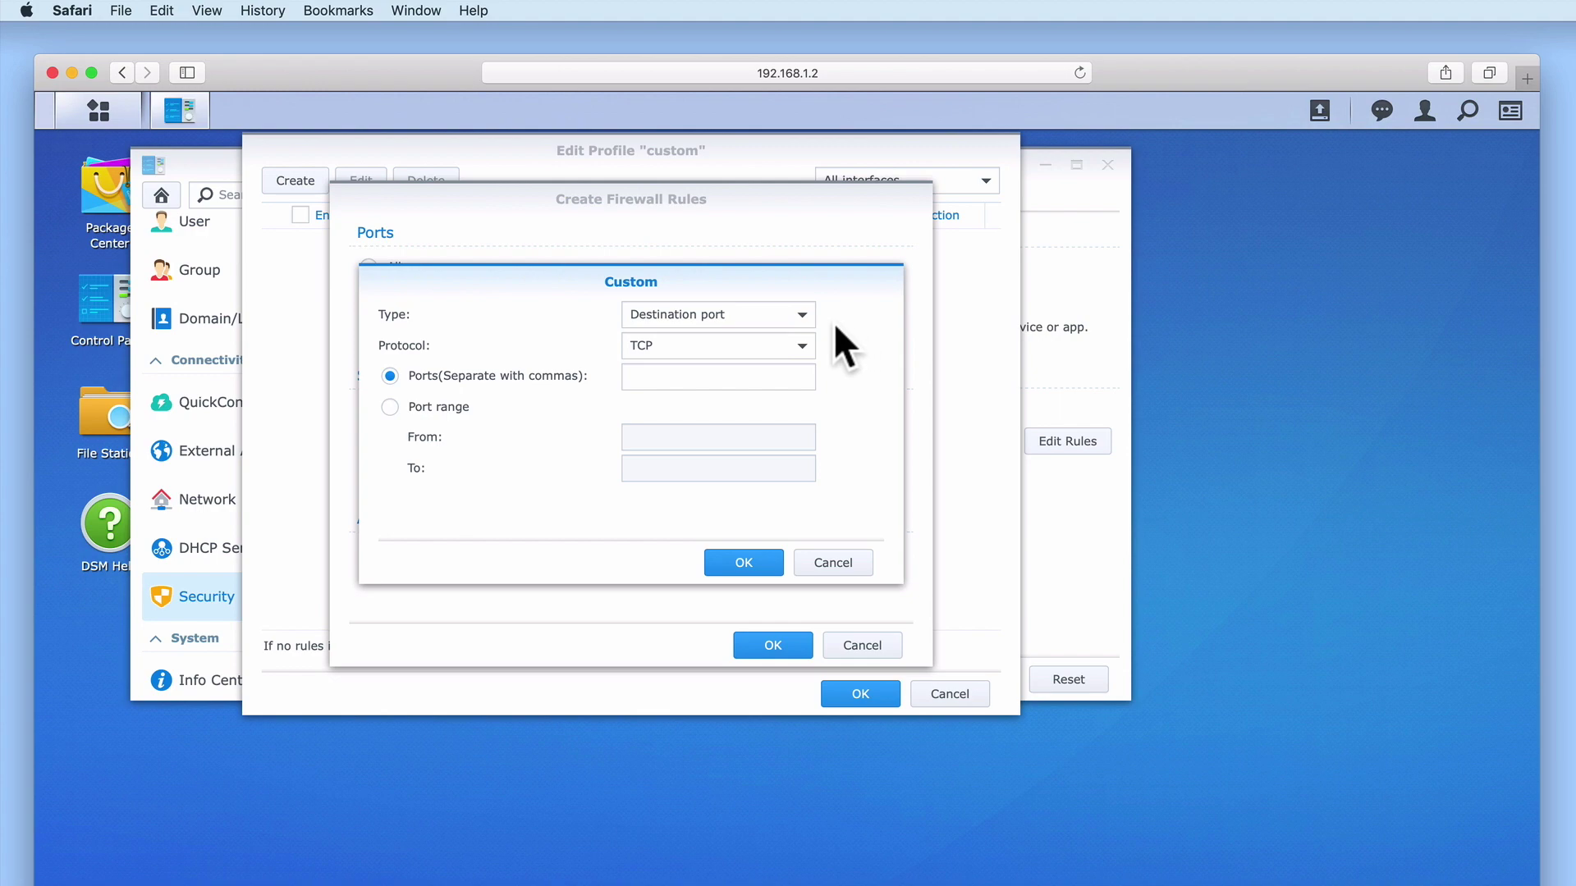
left_click(801, 315)
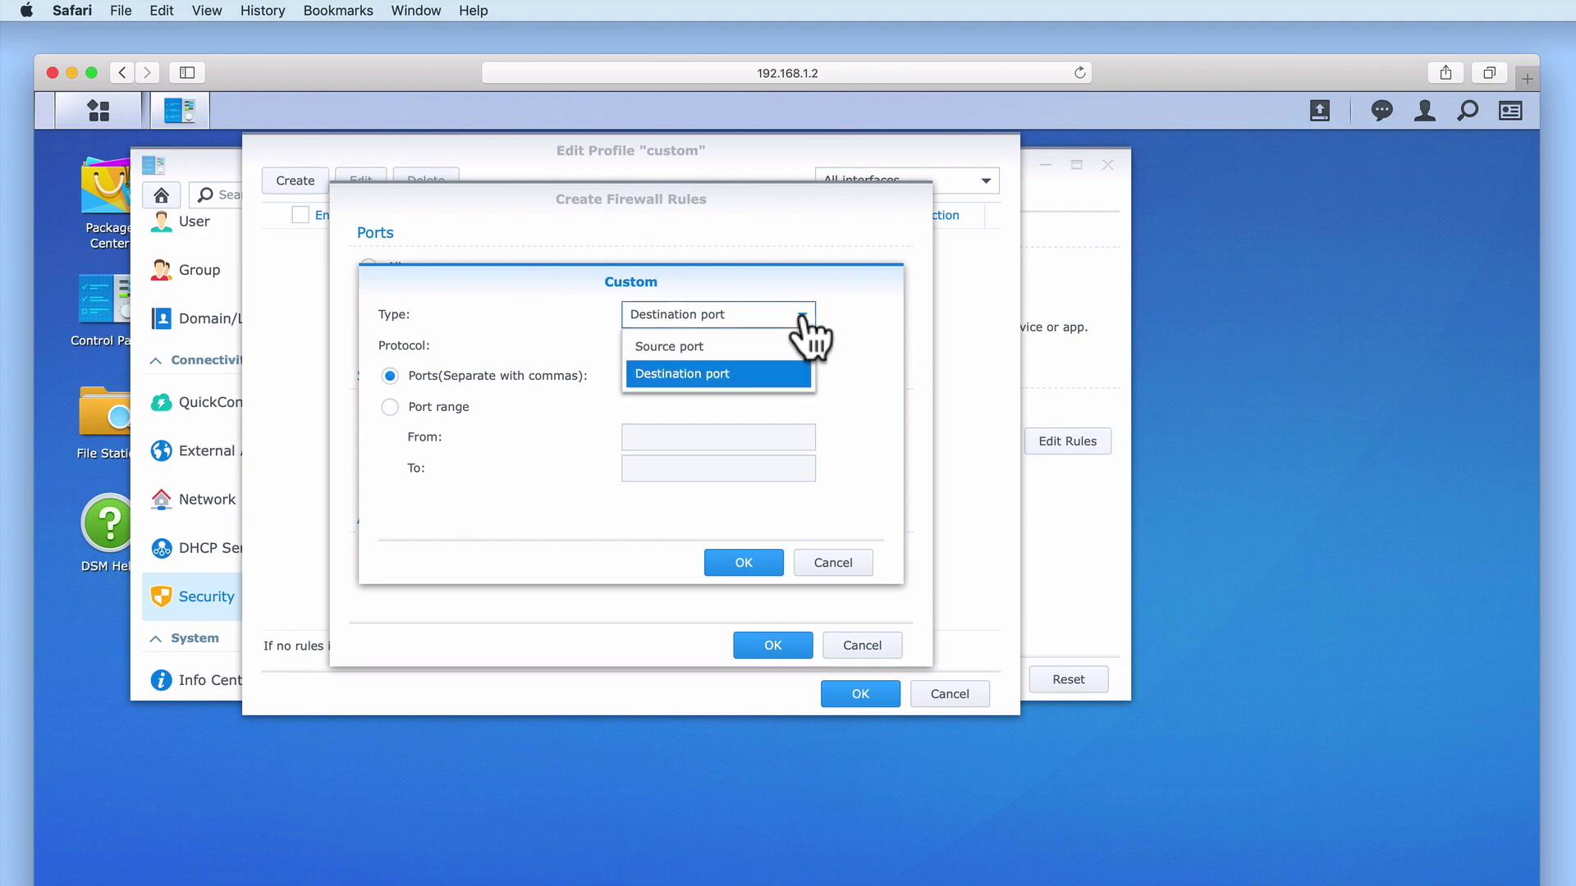
left_click(851, 333)
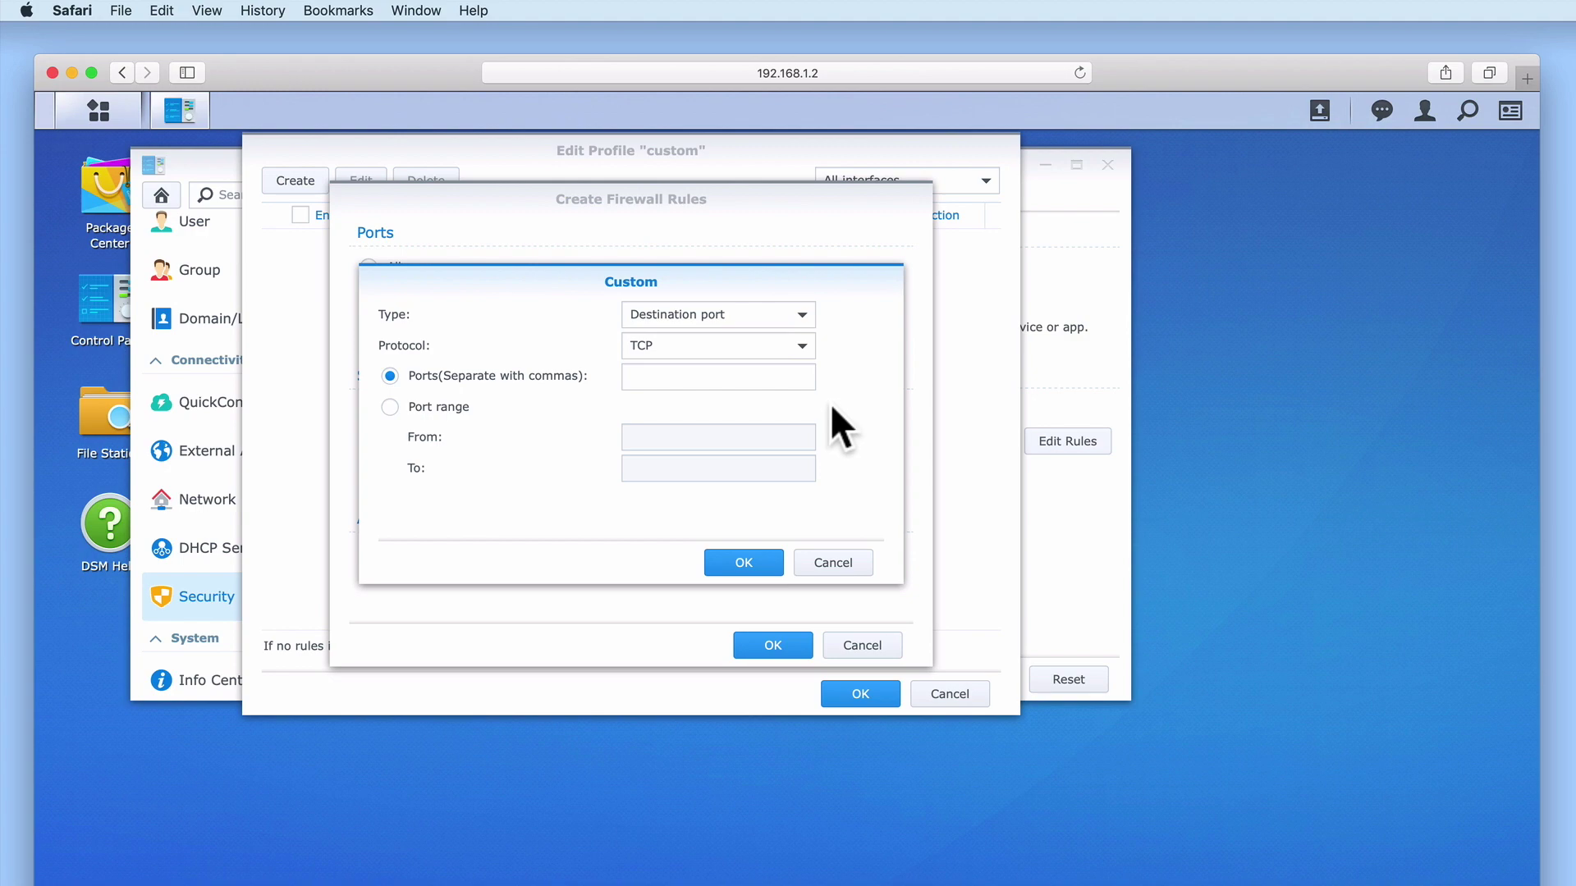
left_click(832, 563)
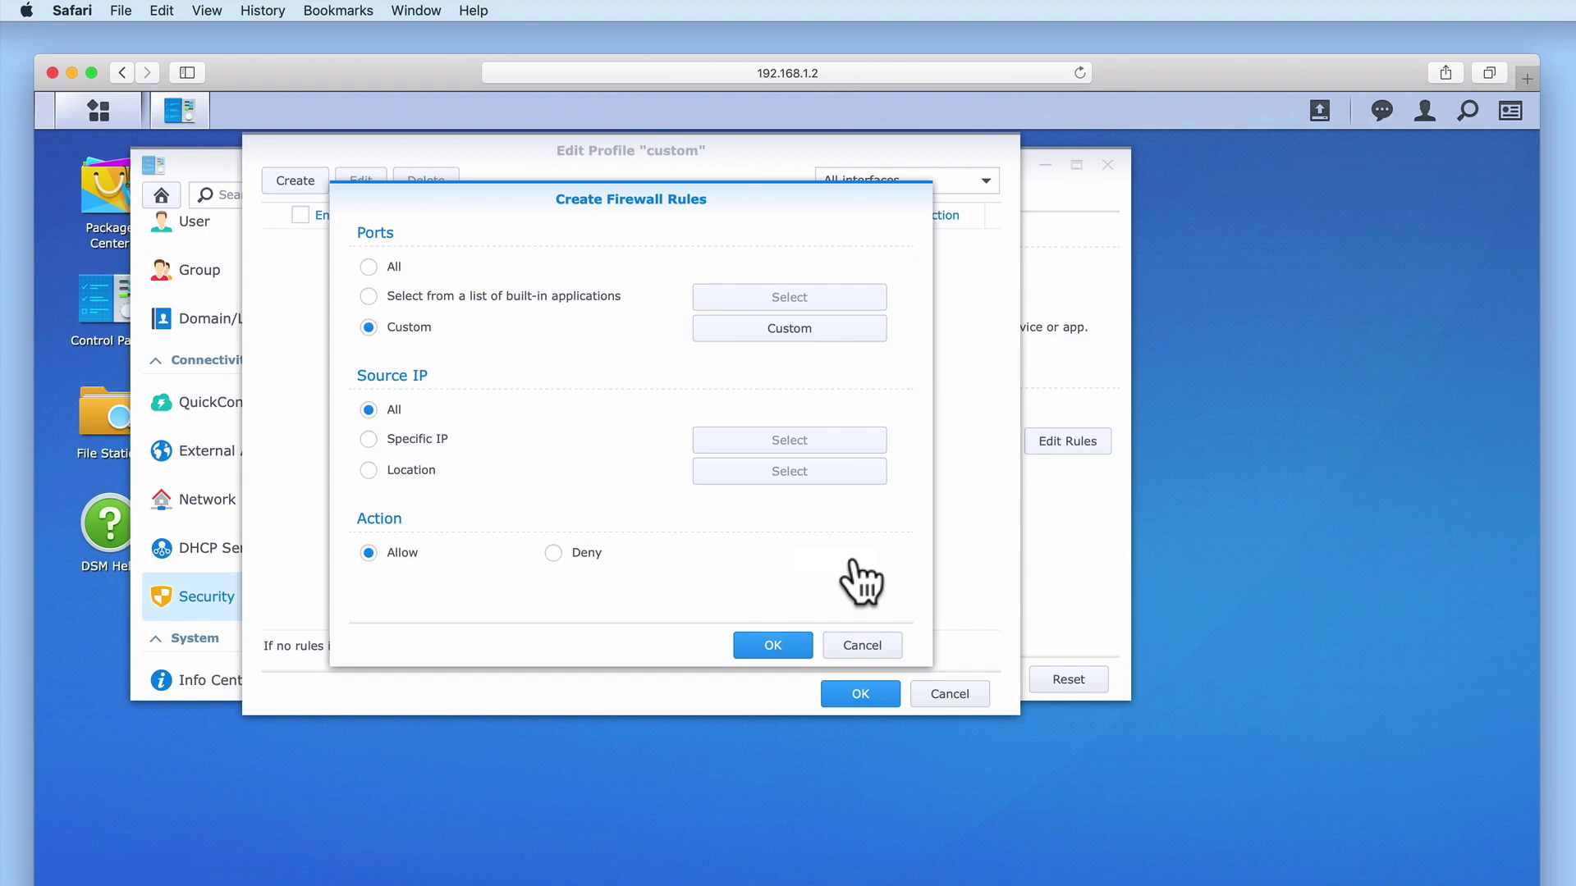
Create an allow rule for the built-in Management UI applications on ports 5000 and 5001, from all source IPs
left_click(371, 294)
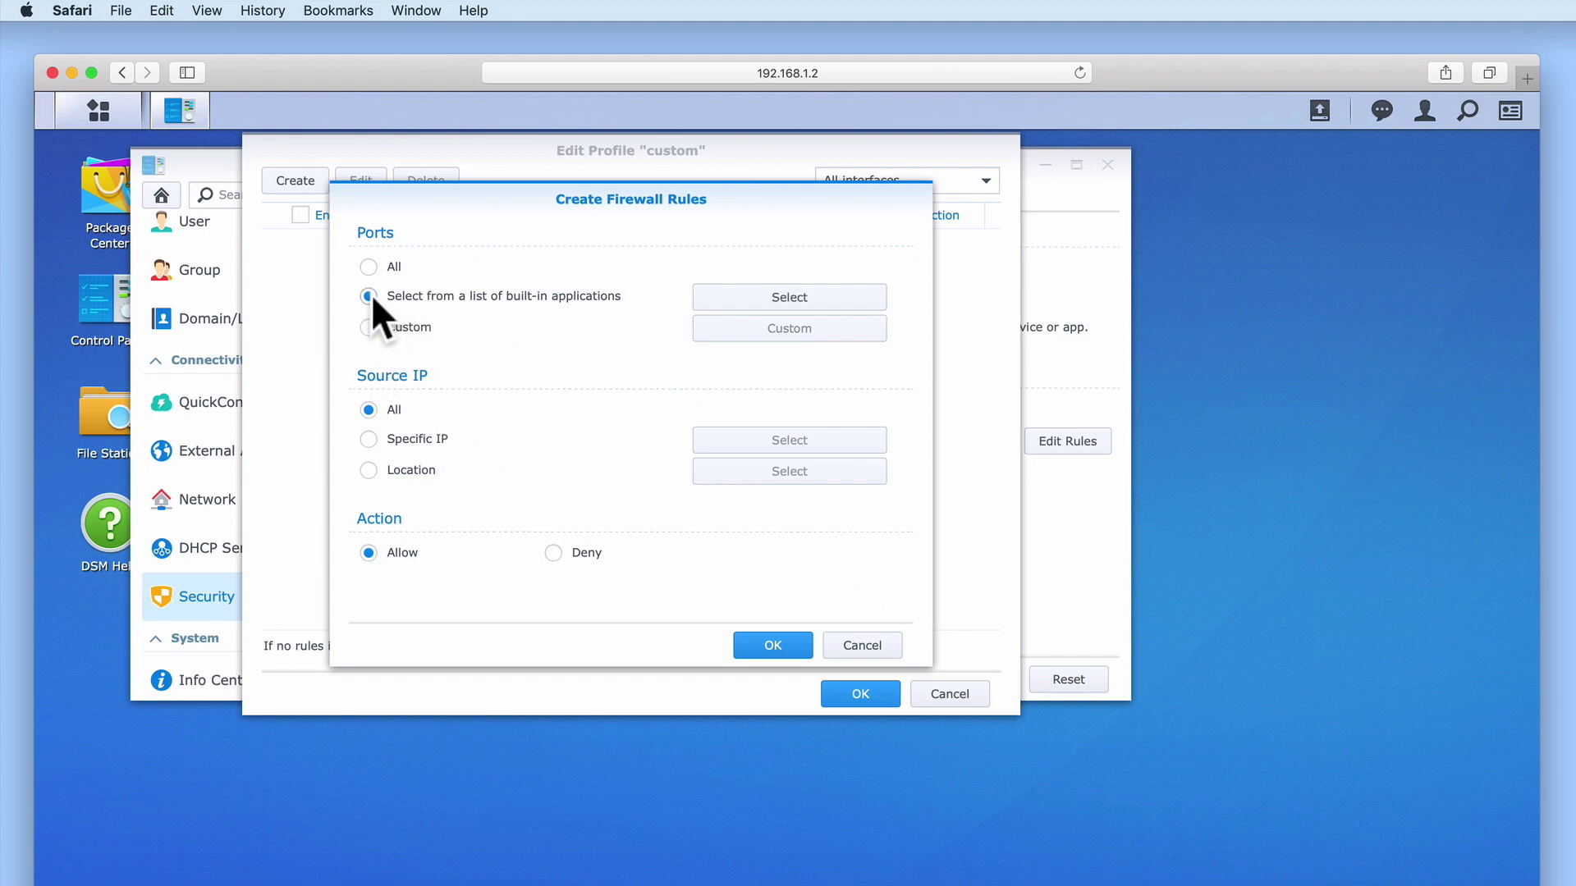
left_click(833, 299)
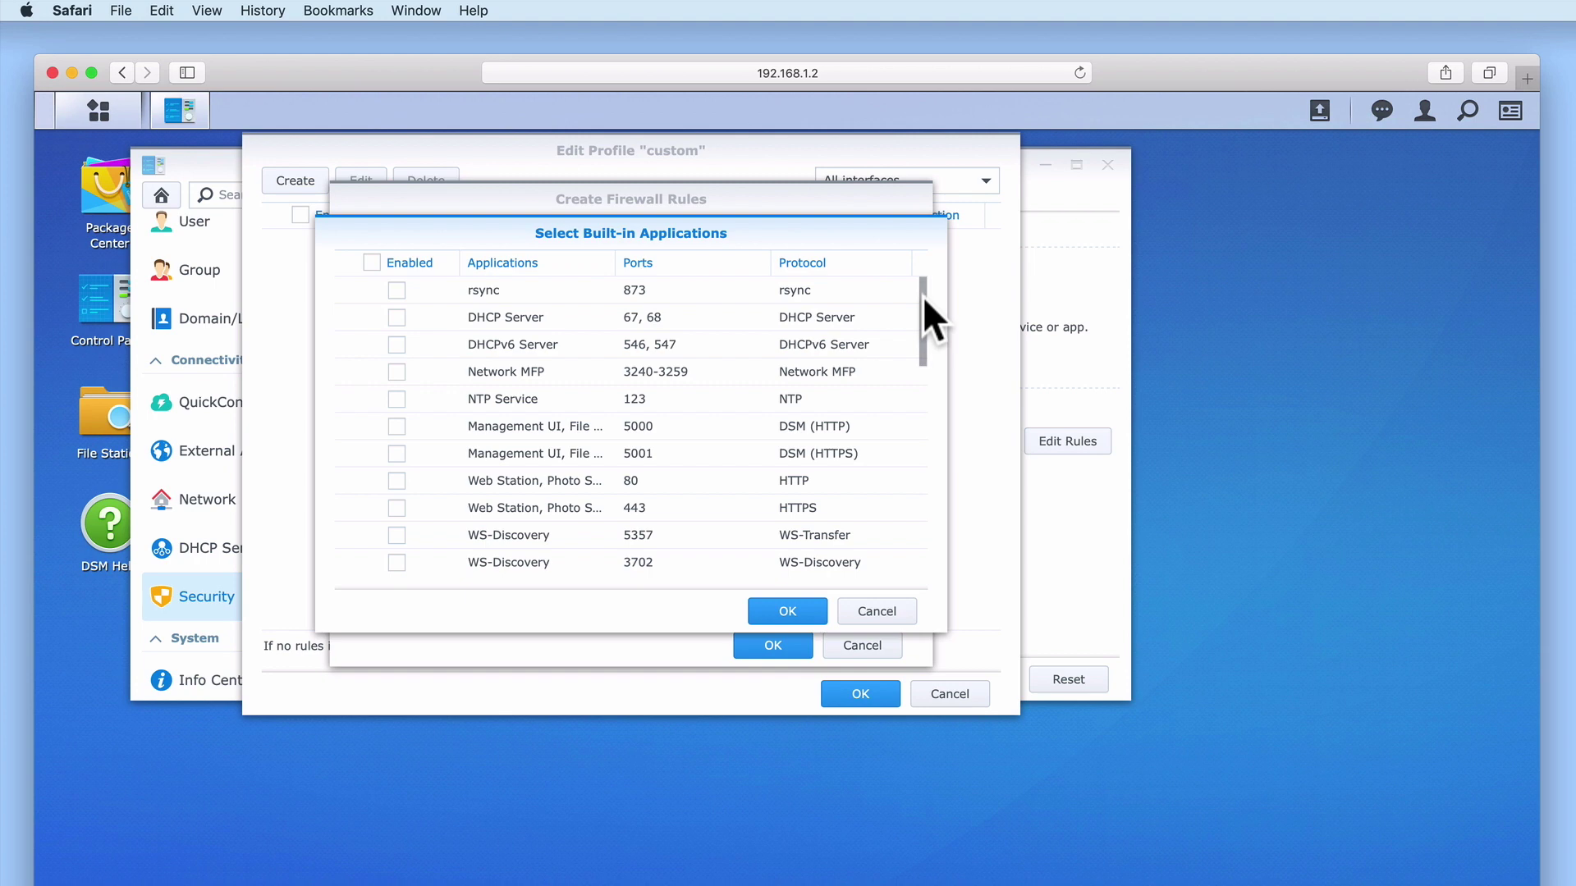
mouse_move(923, 296)
left_mouse_down()
mouse_move(932, 512)
mouse_move(922, 288)
left_mouse_up()
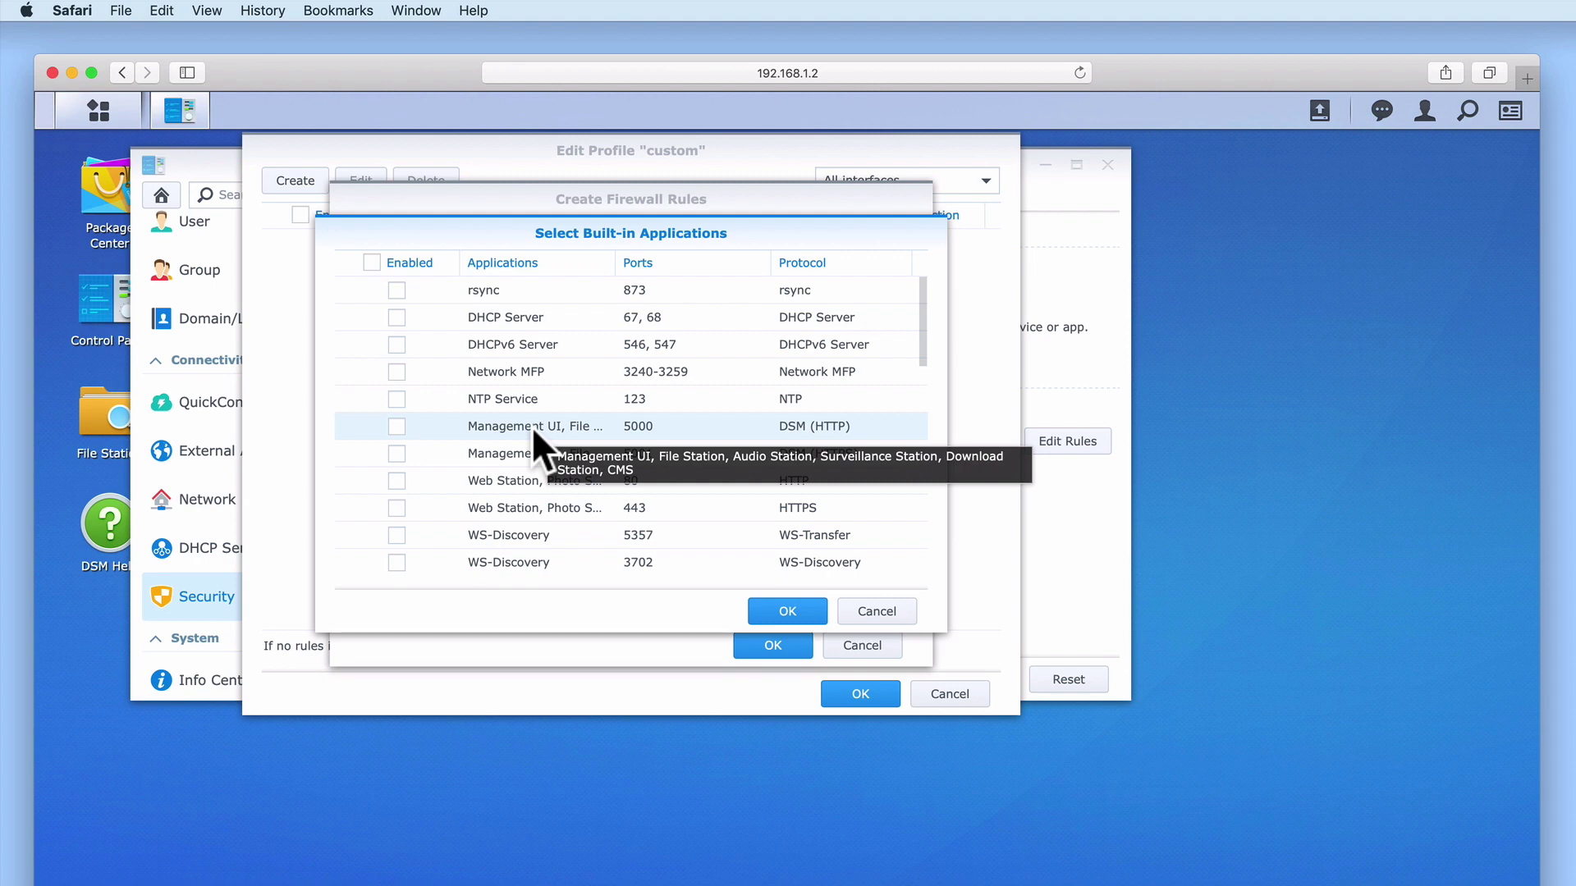
left_click(396, 426)
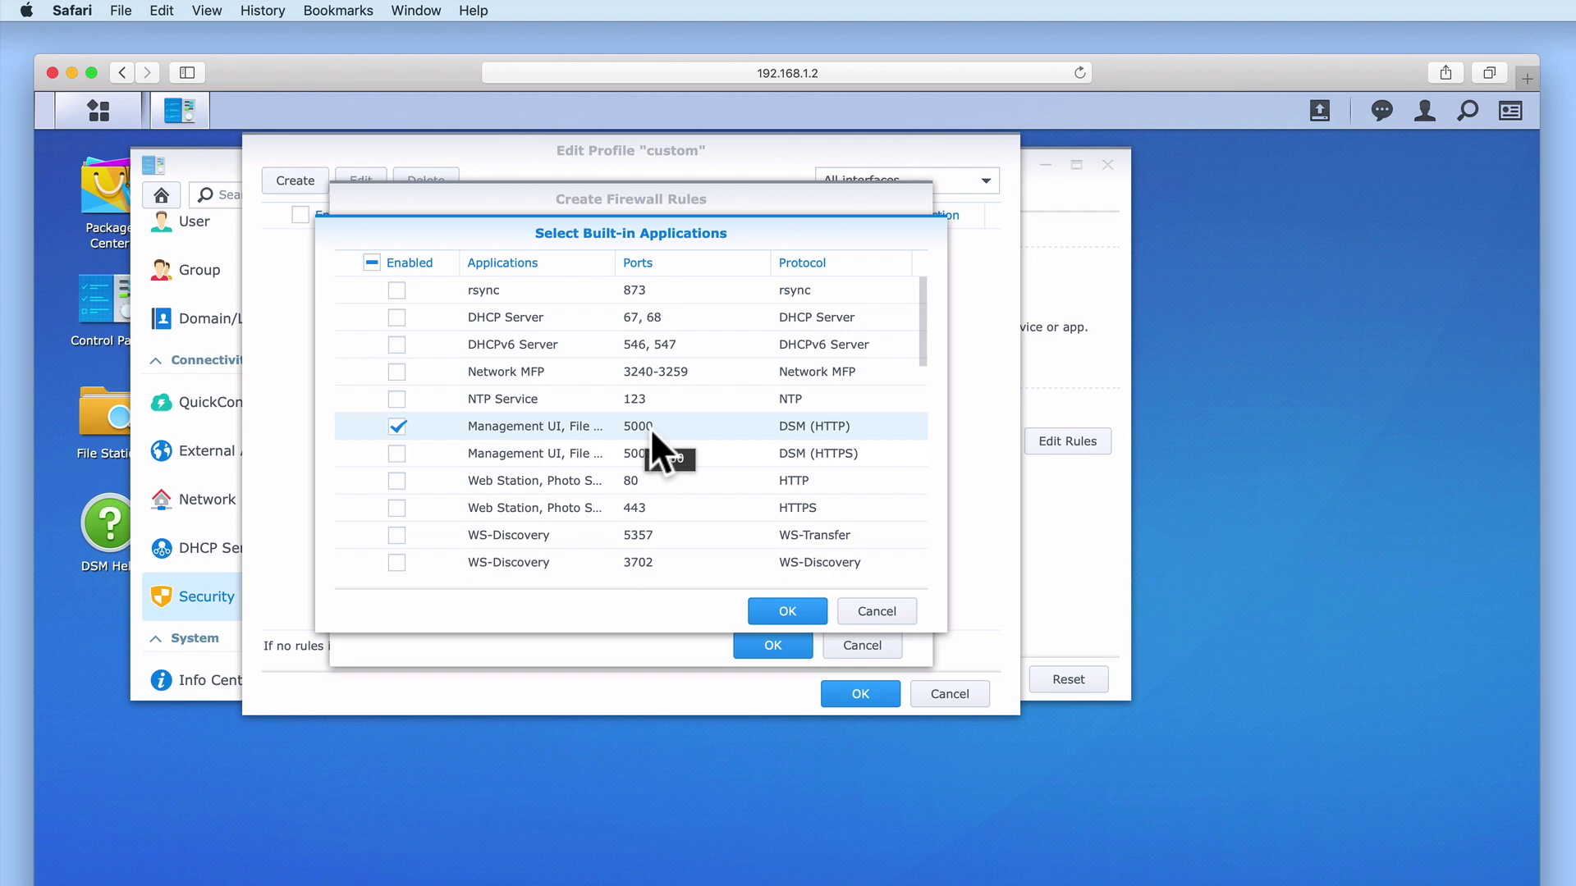
left_click(396, 453)
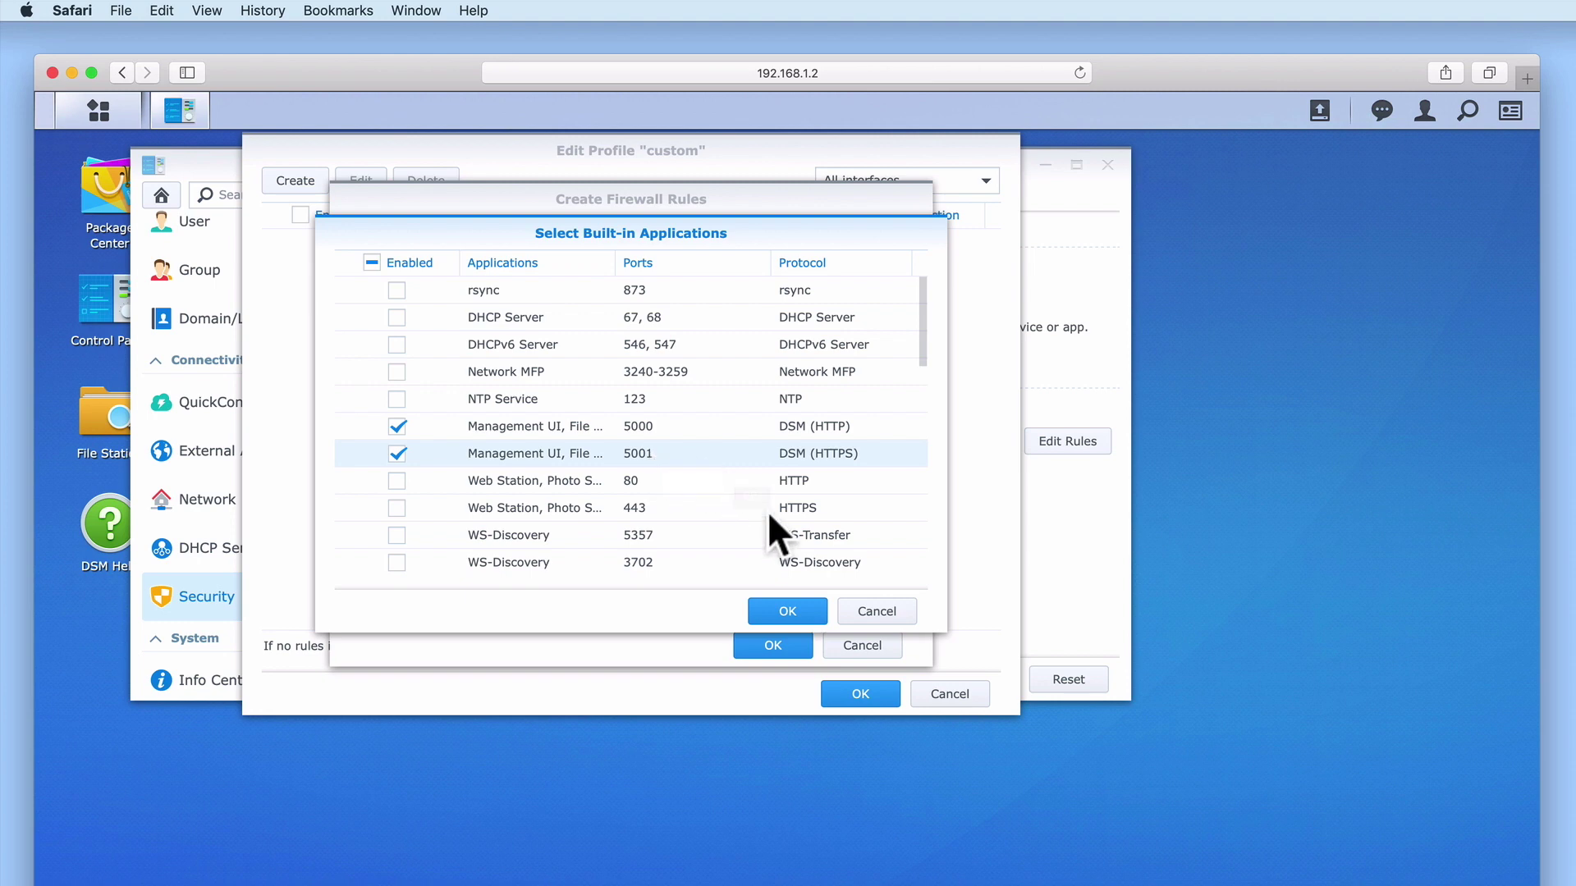
left_click(788, 612)
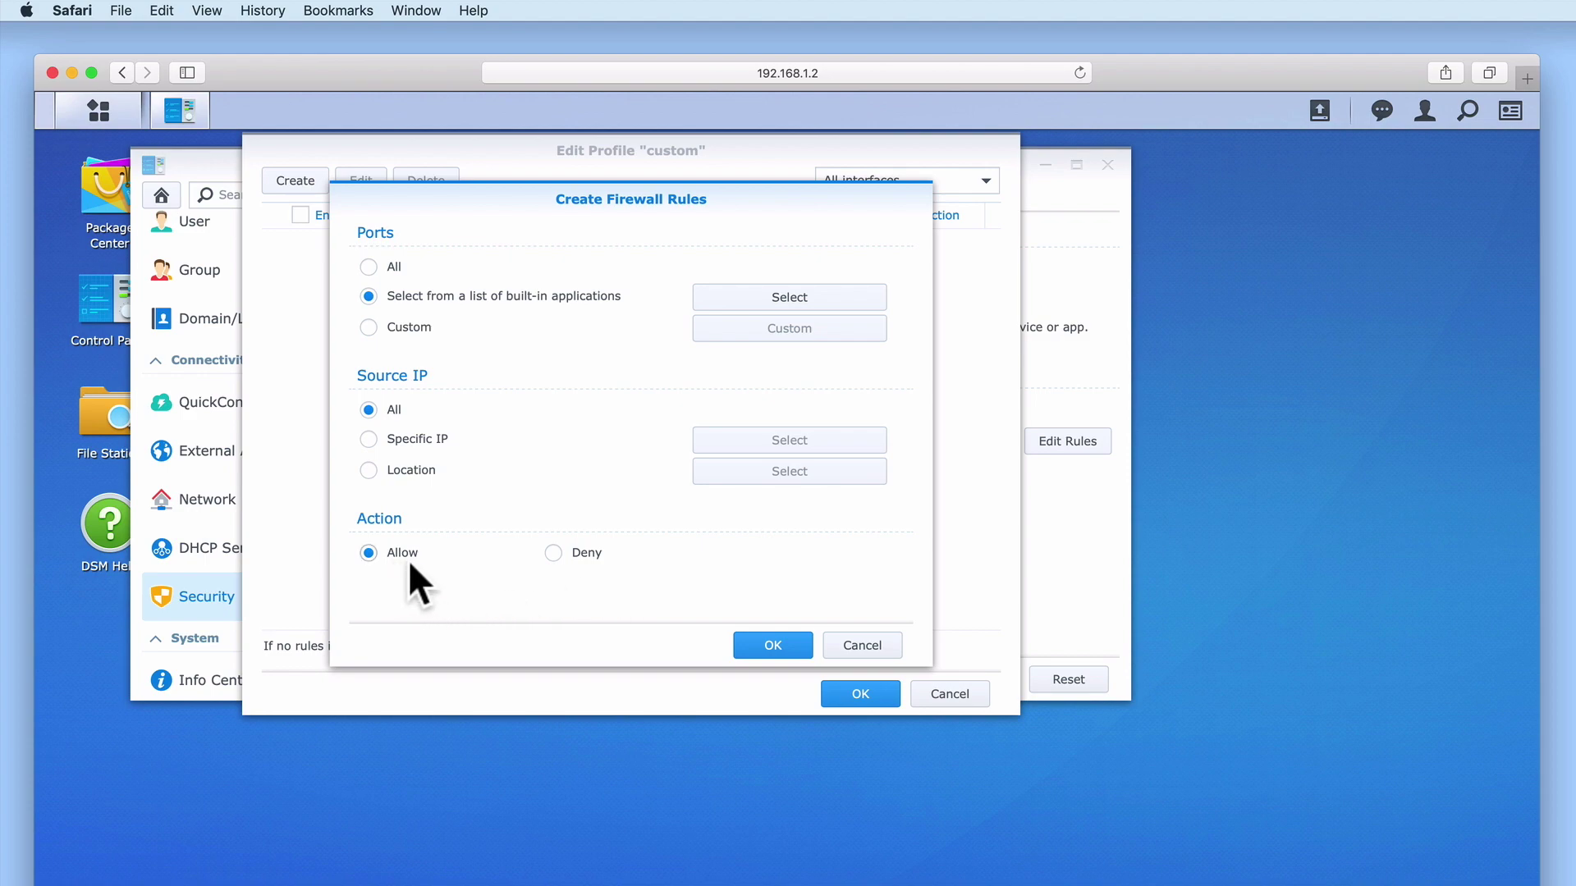
left_click(758, 650)
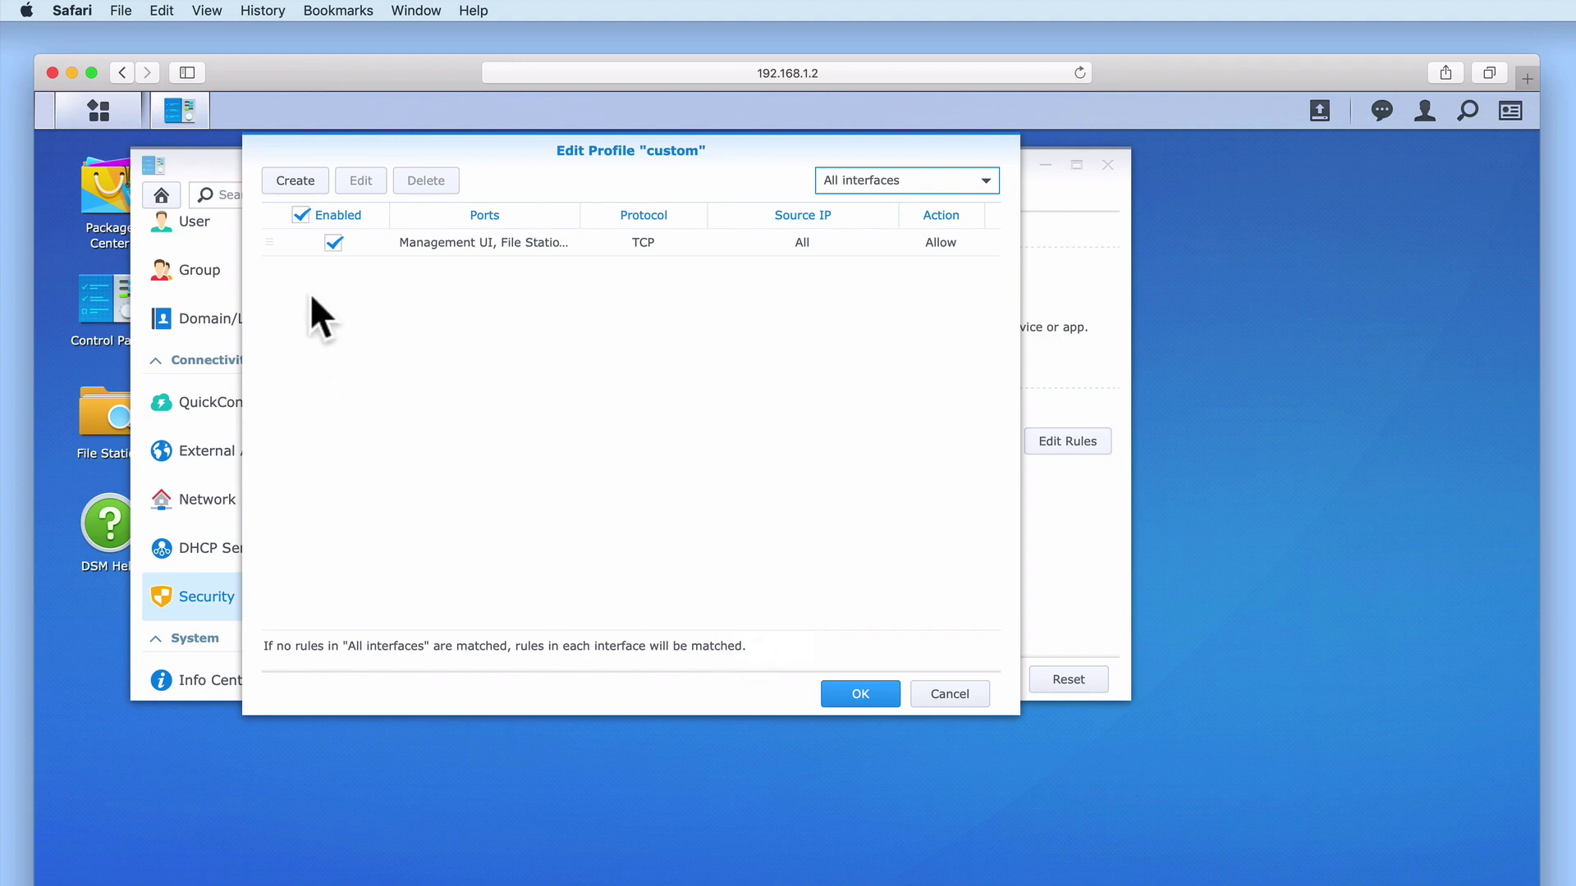
Create a second firewall rule that denies all ports from all source IPs
left_click(296, 181)
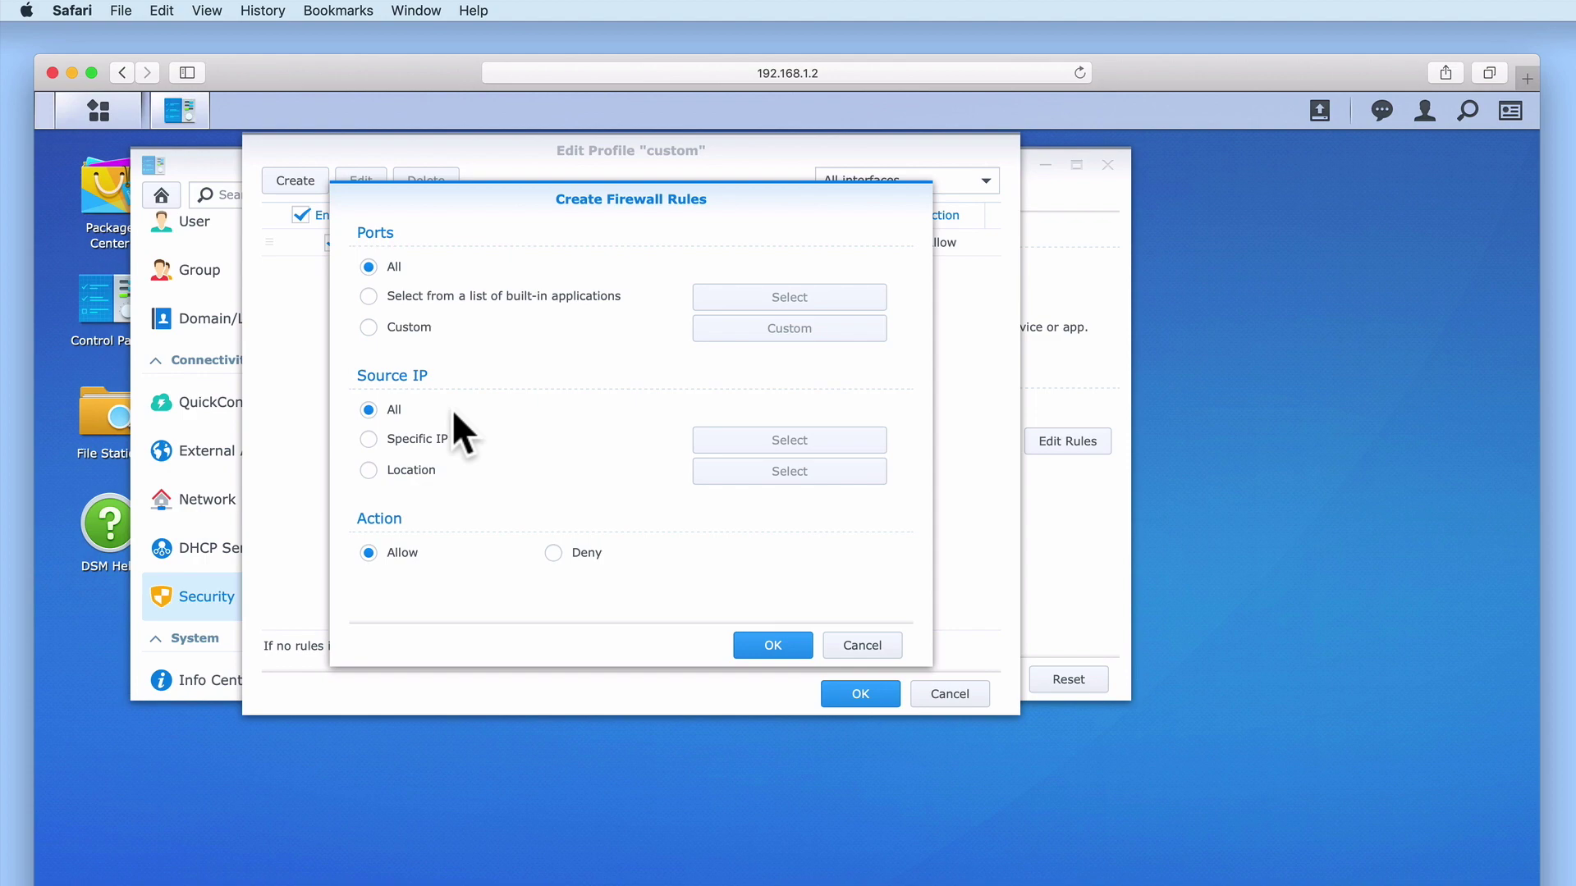
left_click(553, 554)
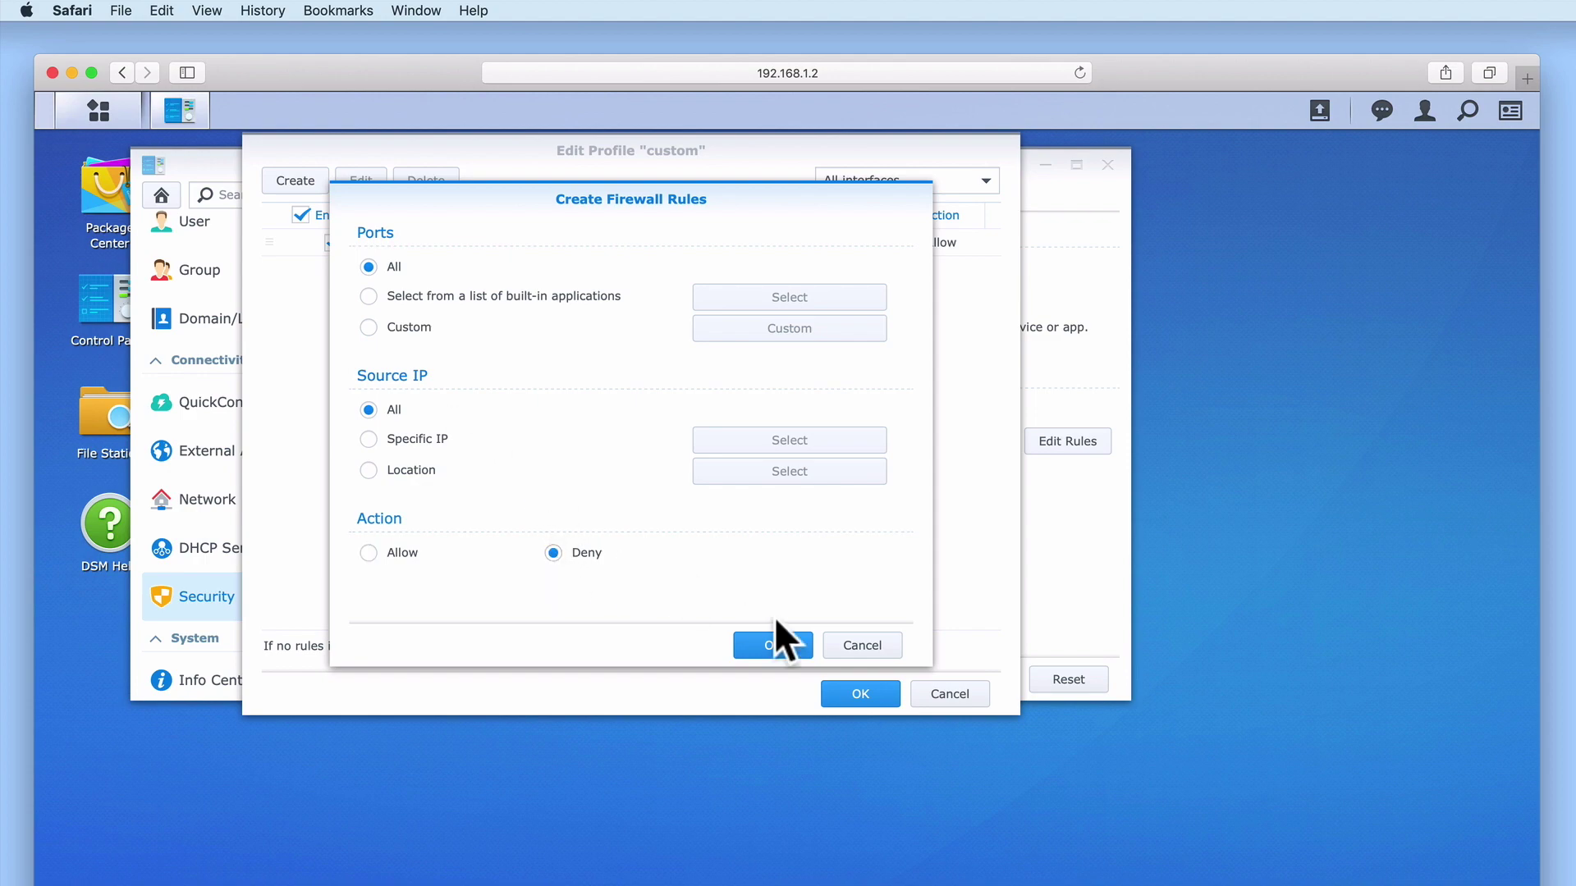
left_click(773, 646)
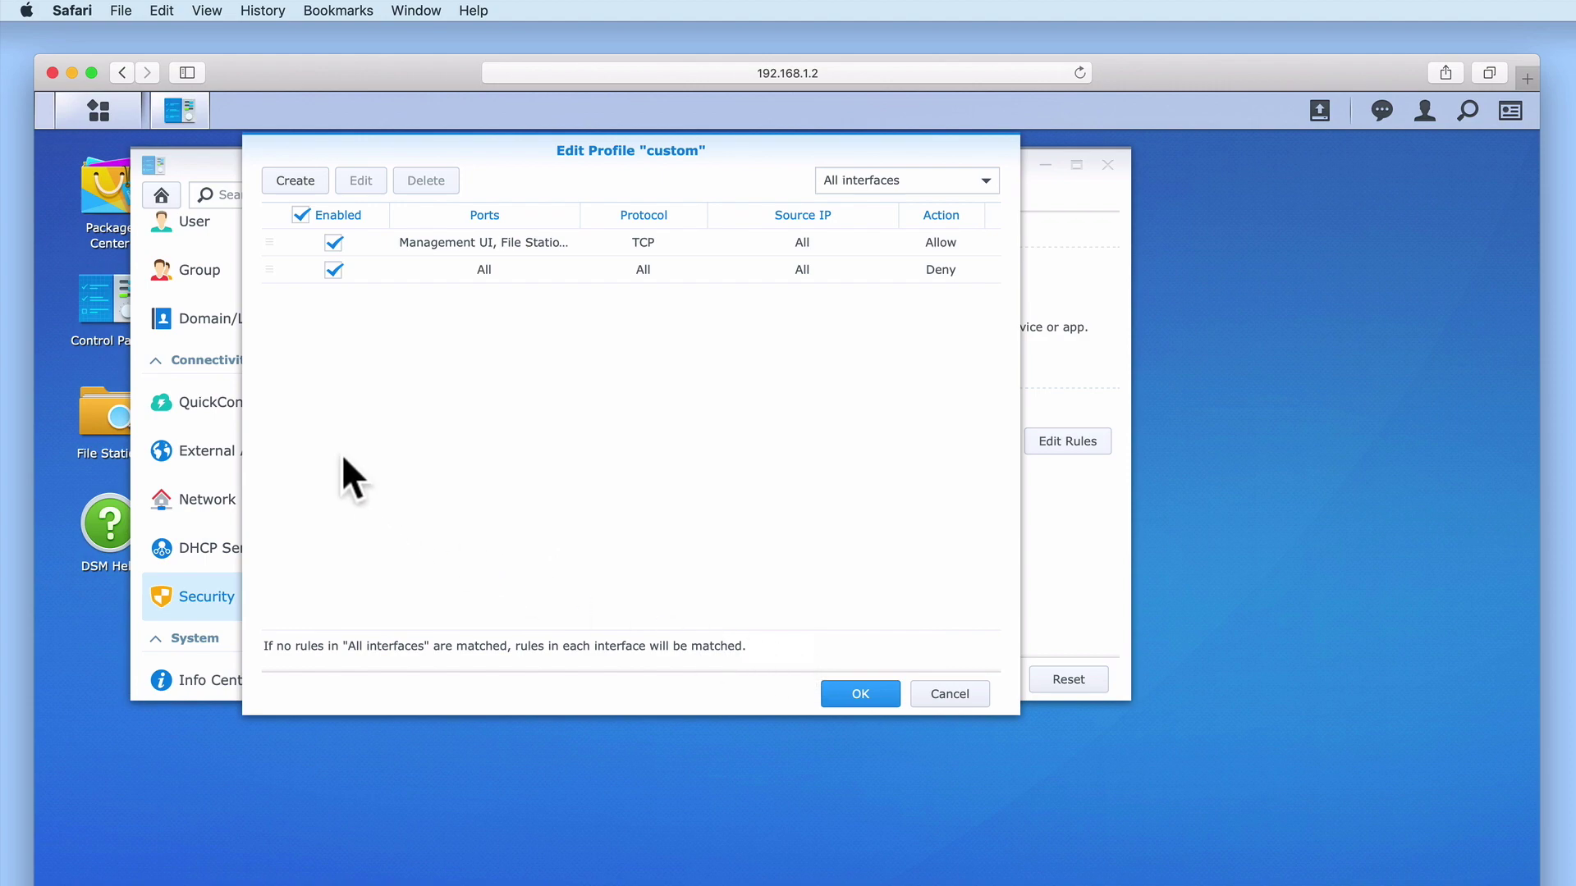
Move the deny-all rule above the Management UI allow rule, and return it to the end of the list
left_click(269, 276)
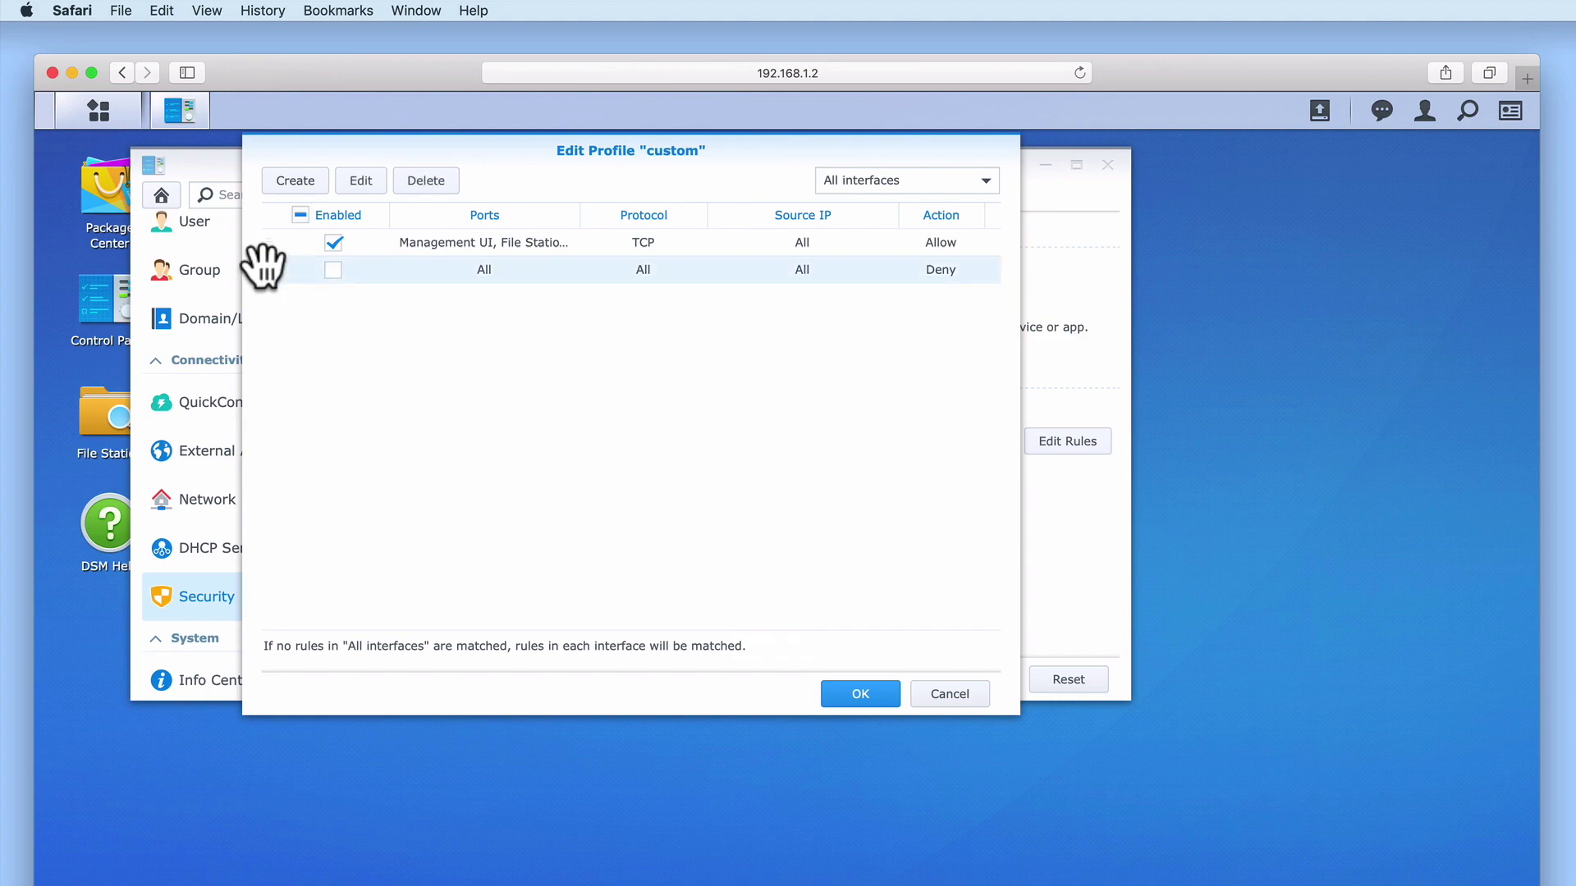
key("space")
left_click_drag(283, 274, 275, 244)
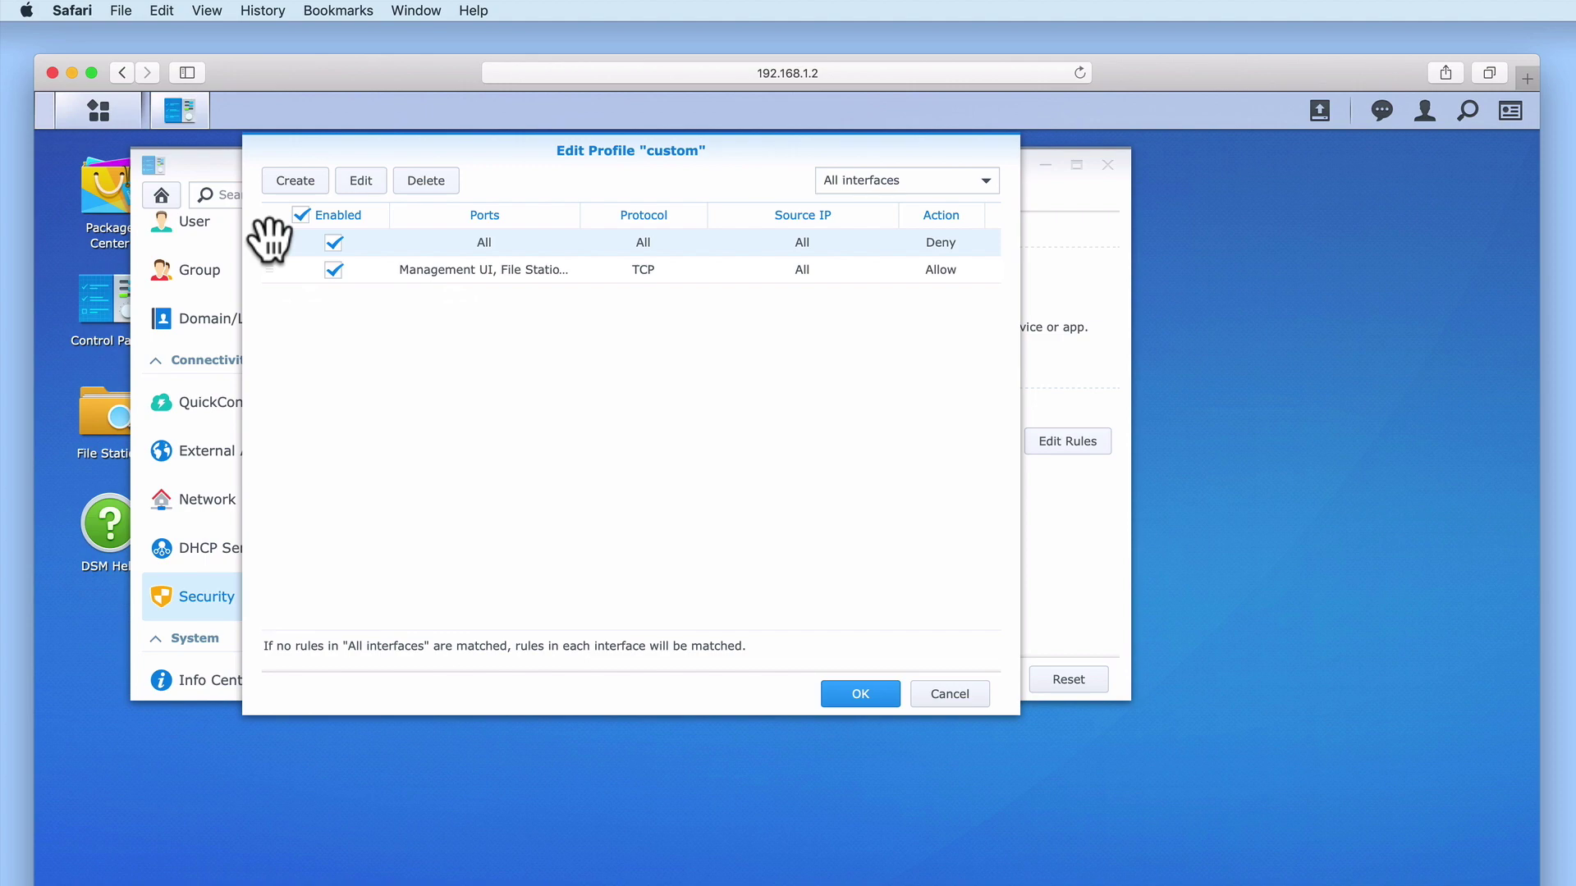
left_click_drag(269, 238, 271, 279)
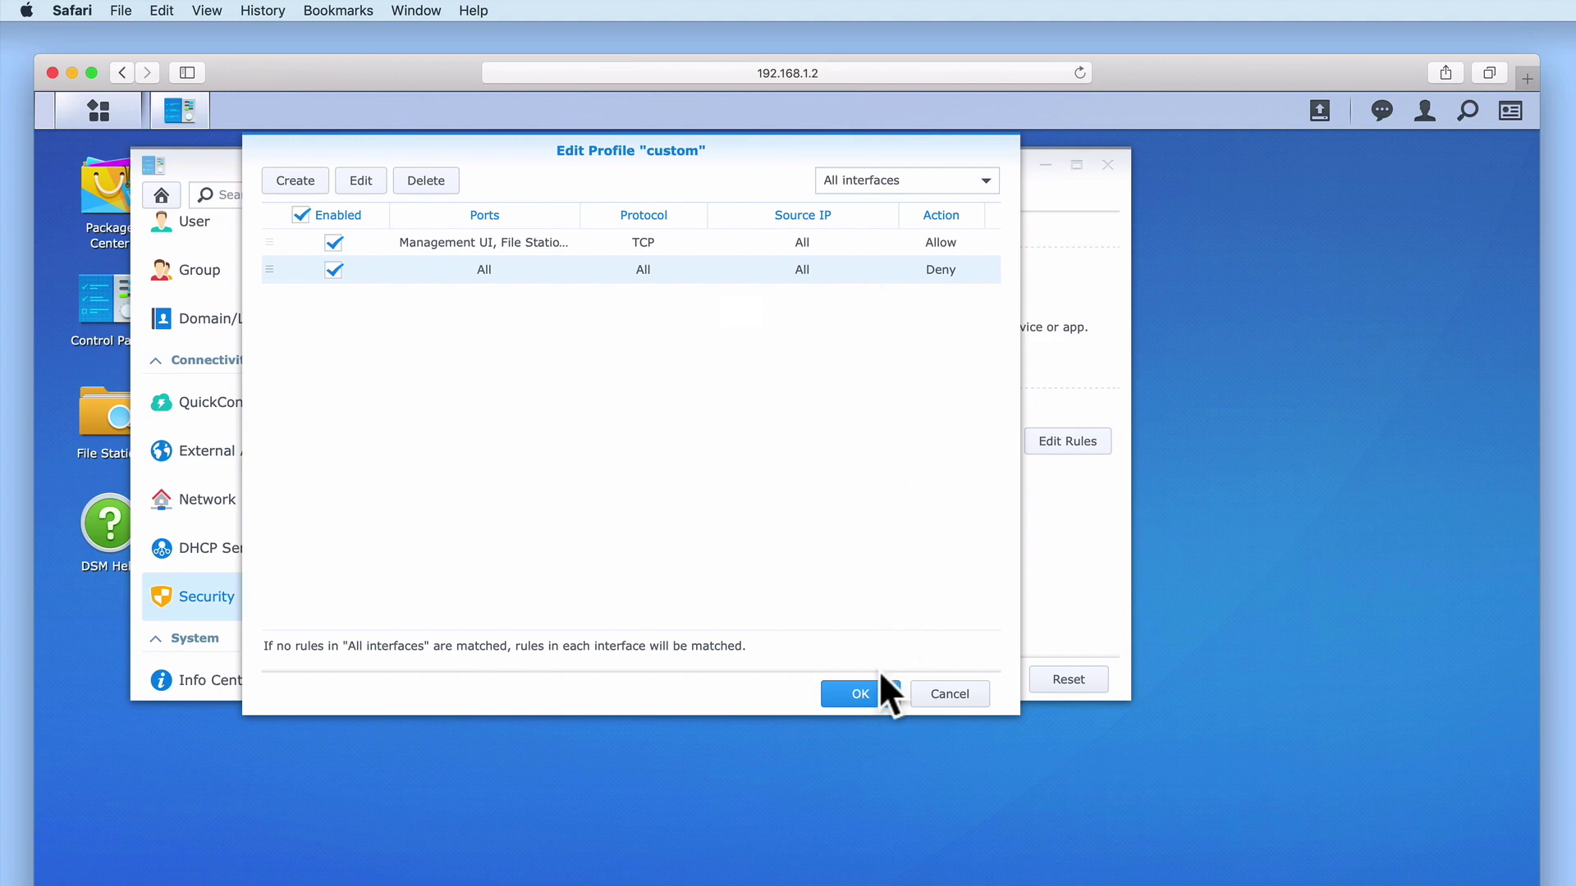
Save the custom profile's rules and apply the firewall settings
left_click(860, 694)
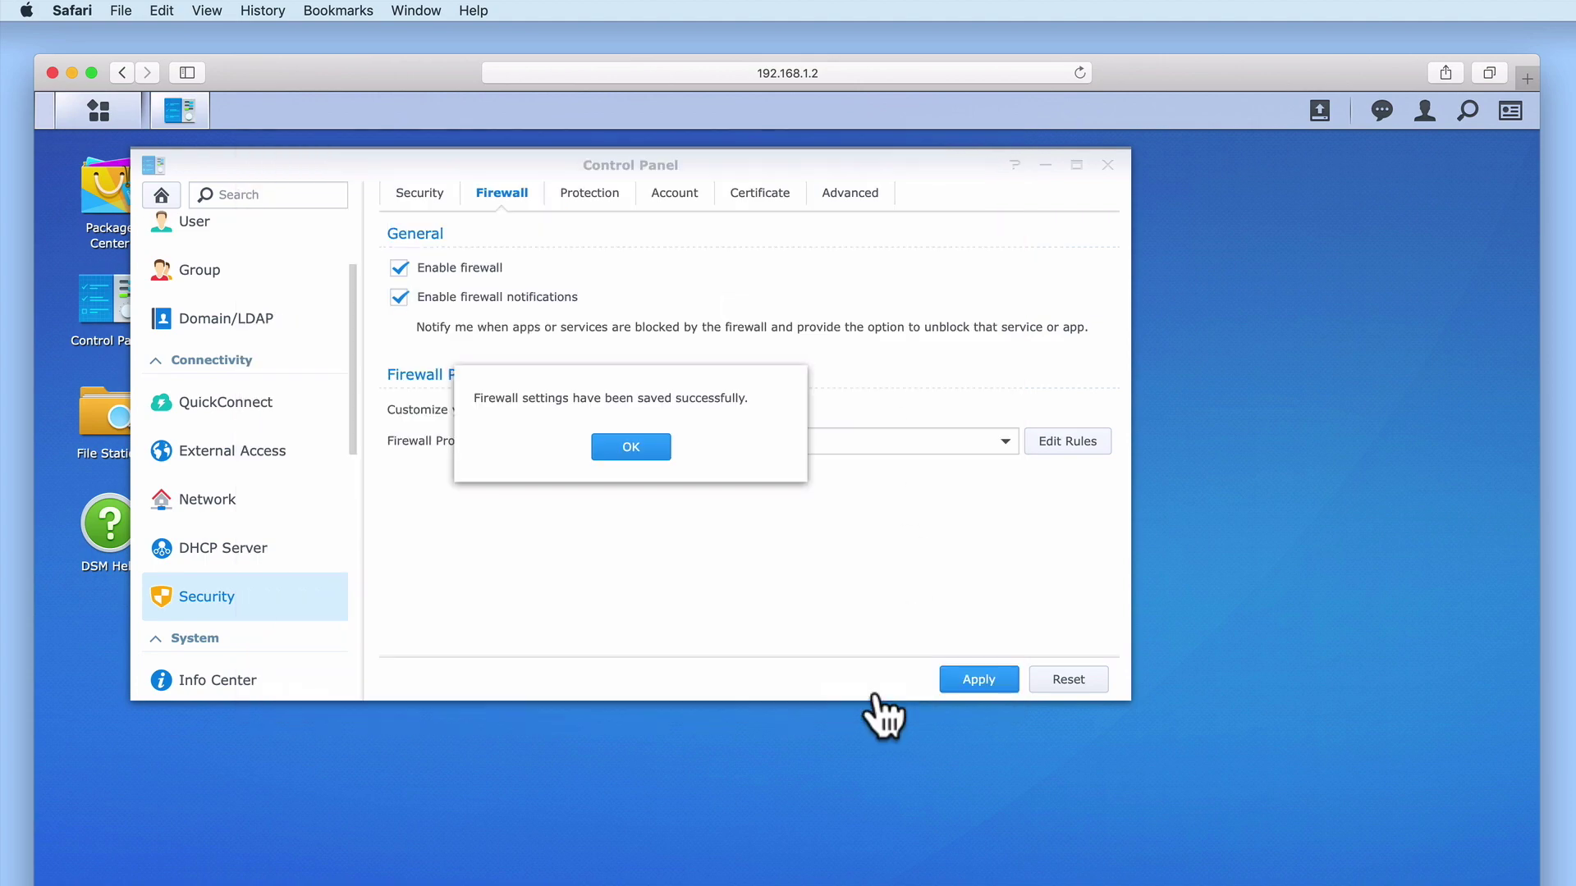
left_click(652, 447)
left_click(981, 680)
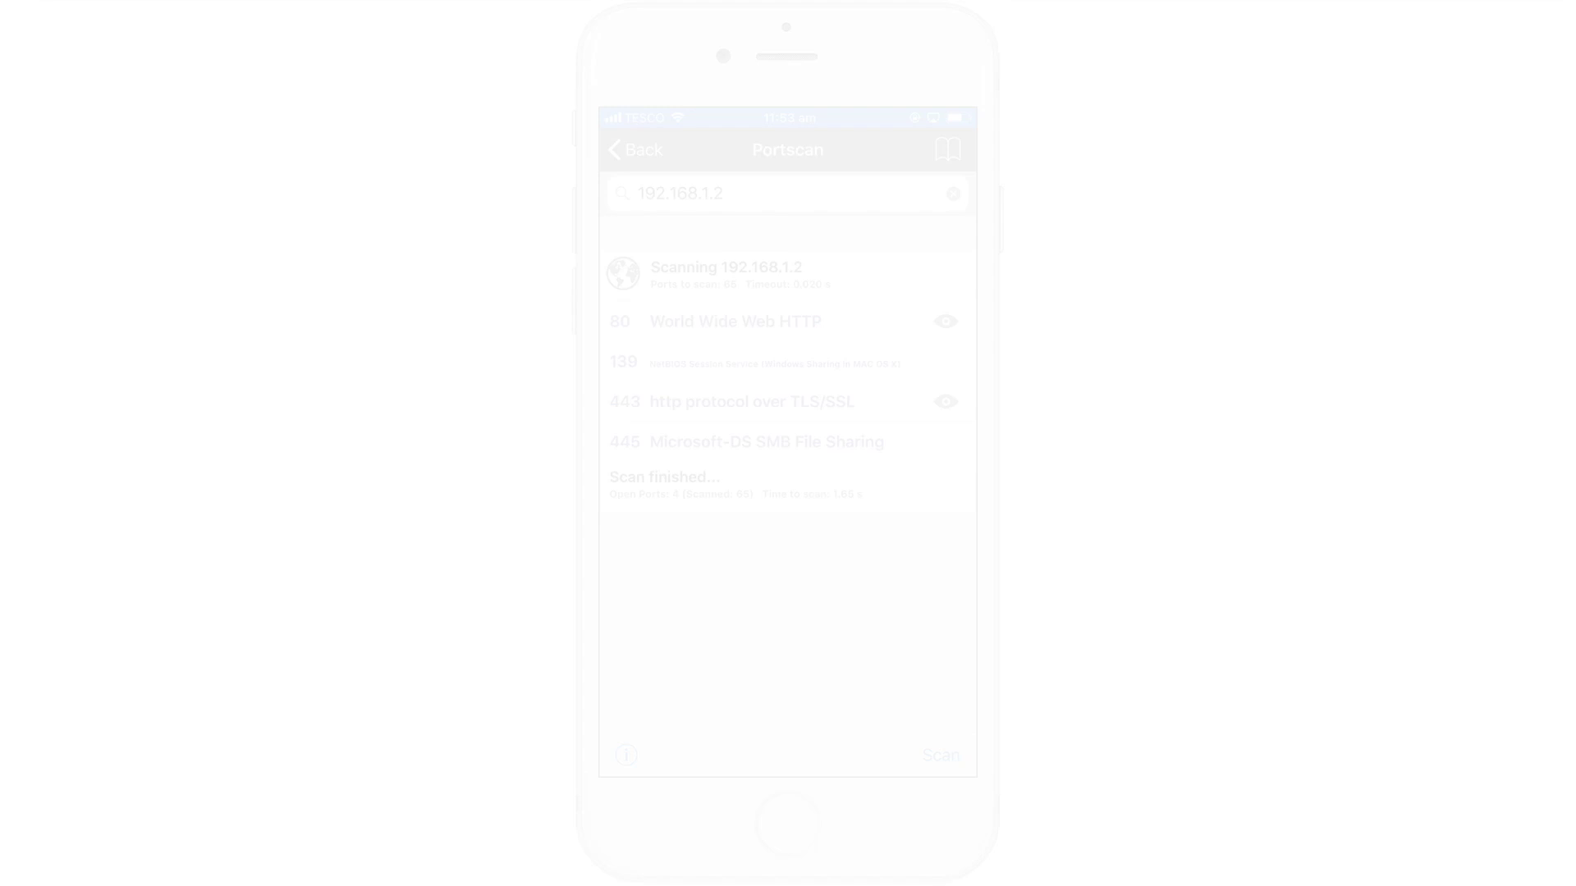
Switch to the phone's Portscan tool and scan 192.168.1.2 for open ports
left_click(941, 755)
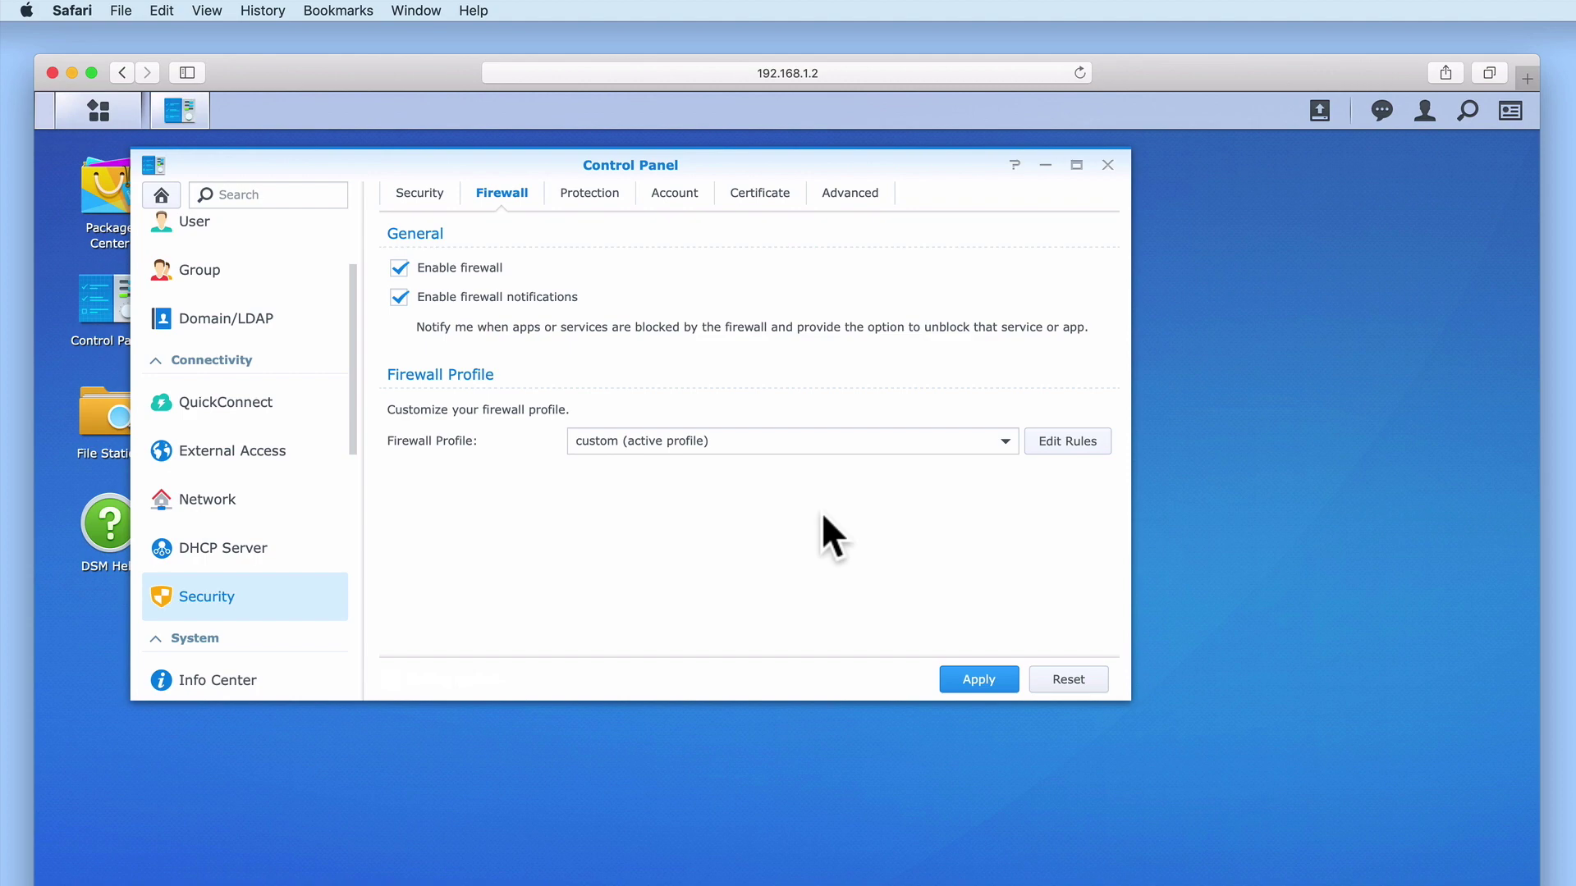
Reopen the custom profile's rules and add an allow rule for the built-in Synology Assistant application from all source IPs
left_click(1067, 443)
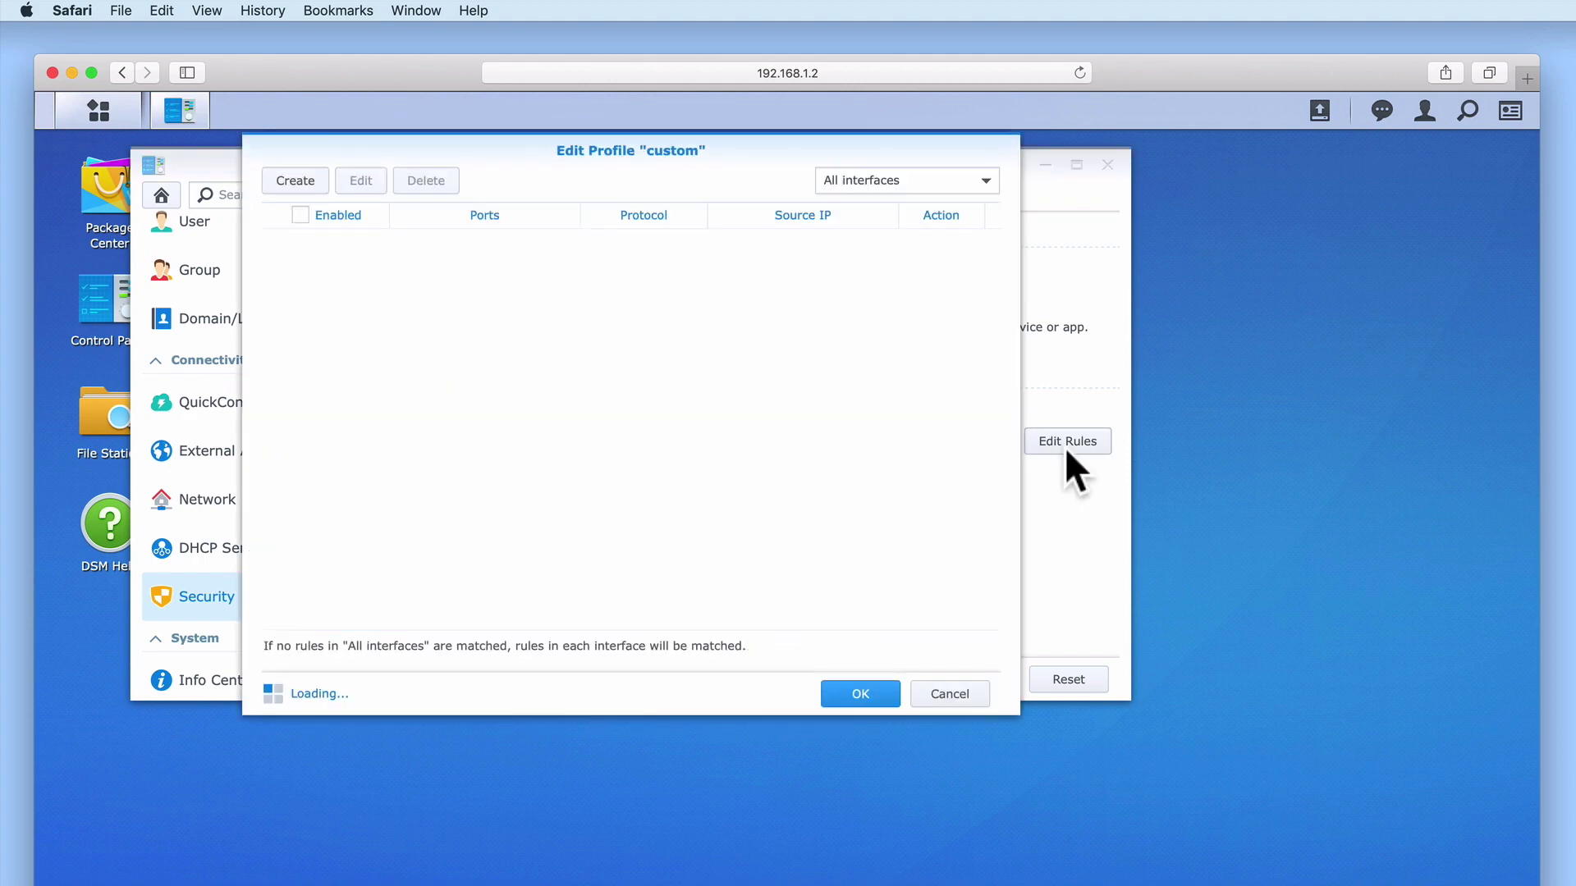
left_click(297, 182)
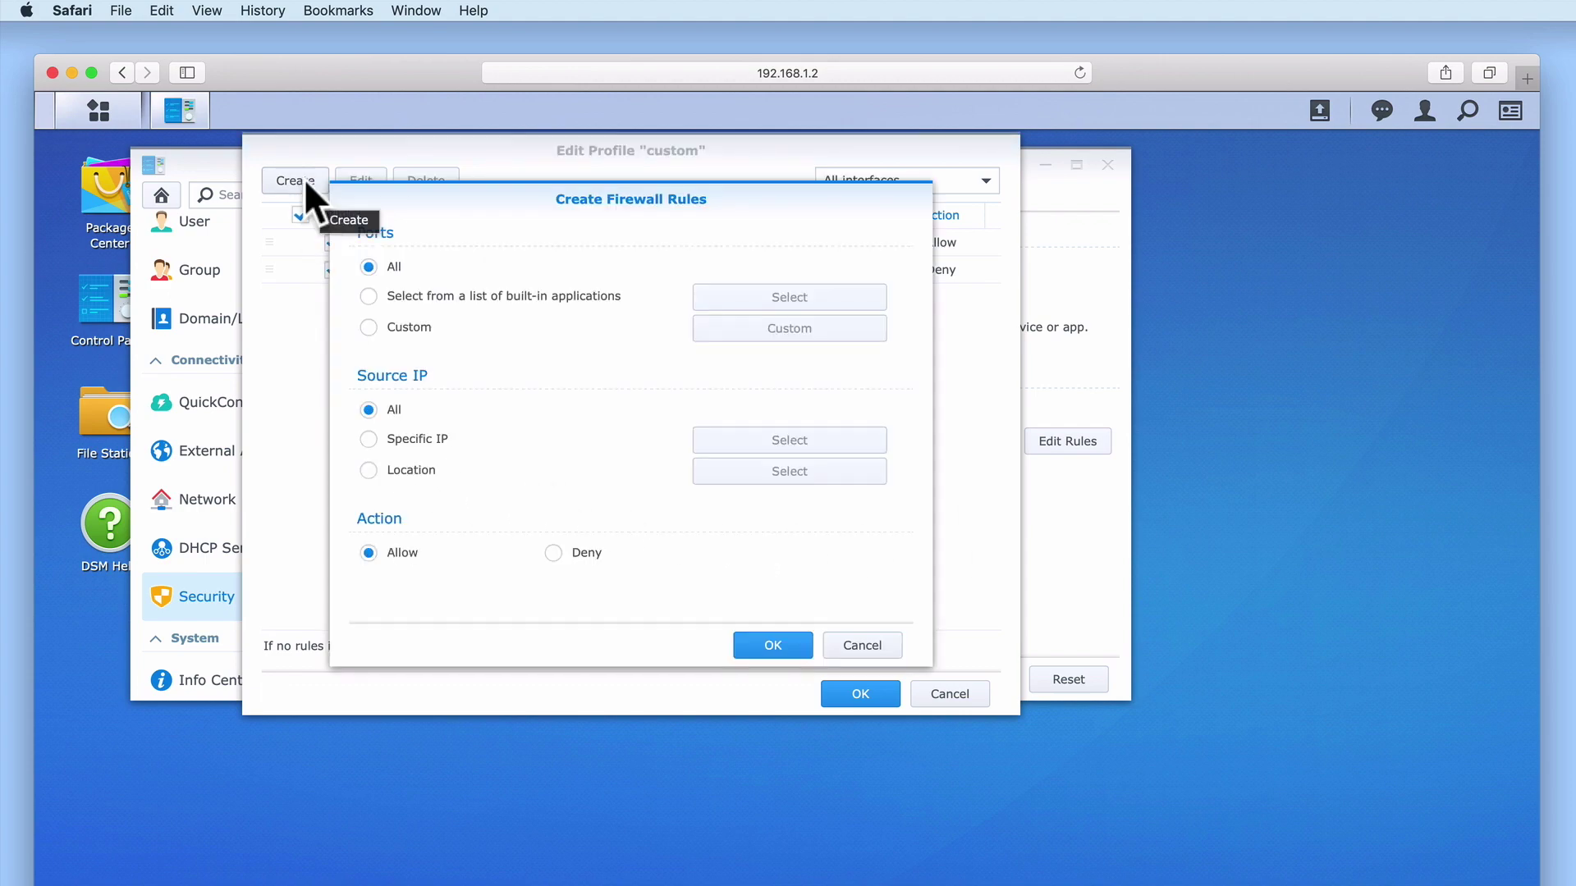
left_click(371, 297)
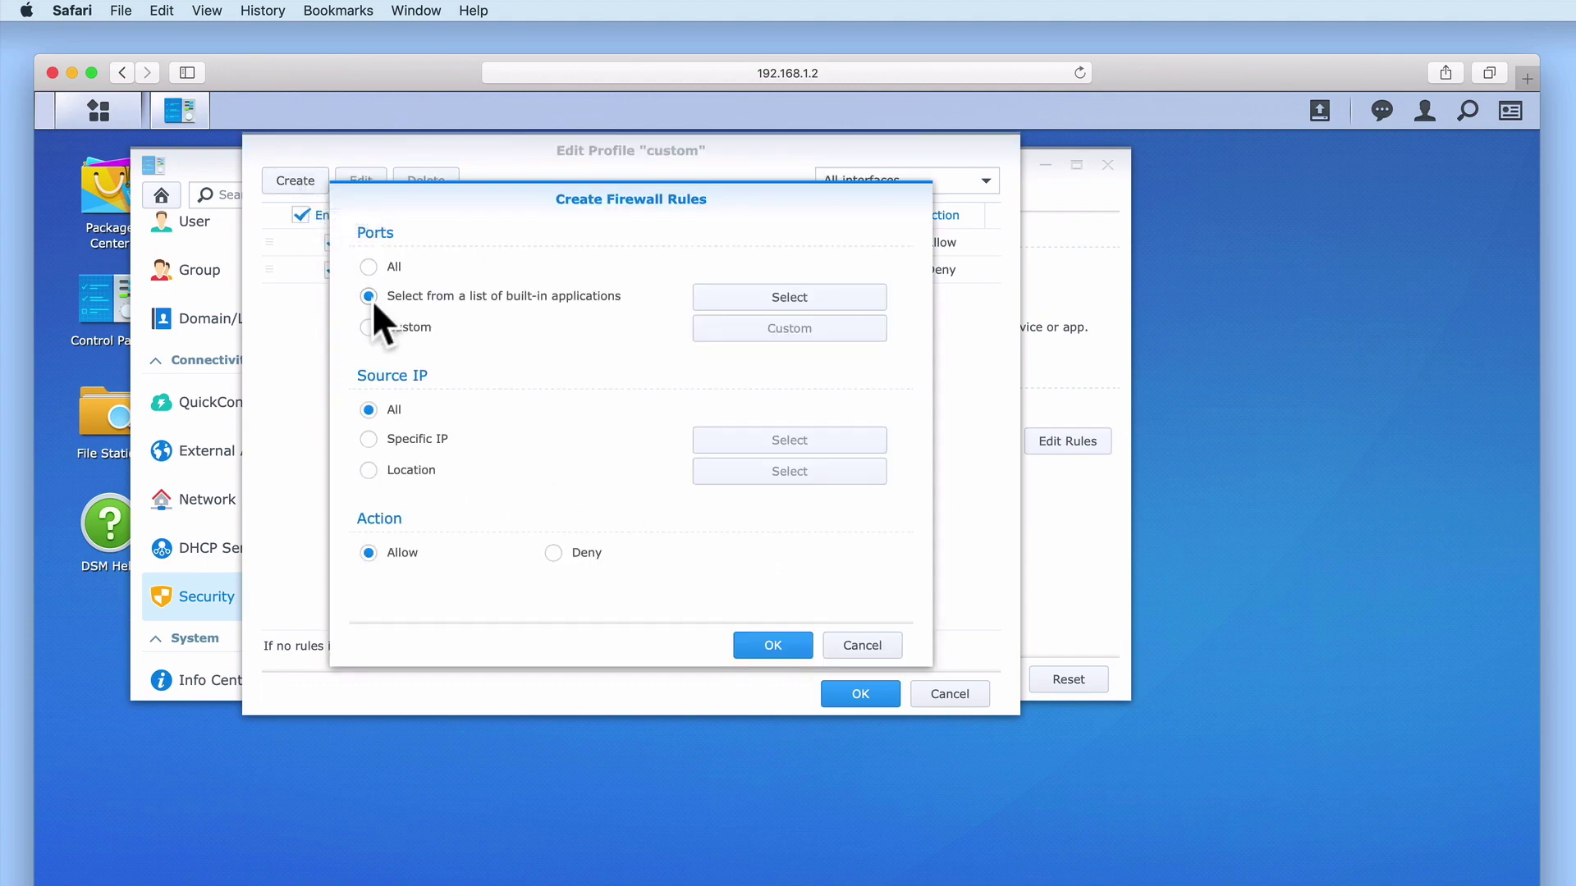
left_click(790, 299)
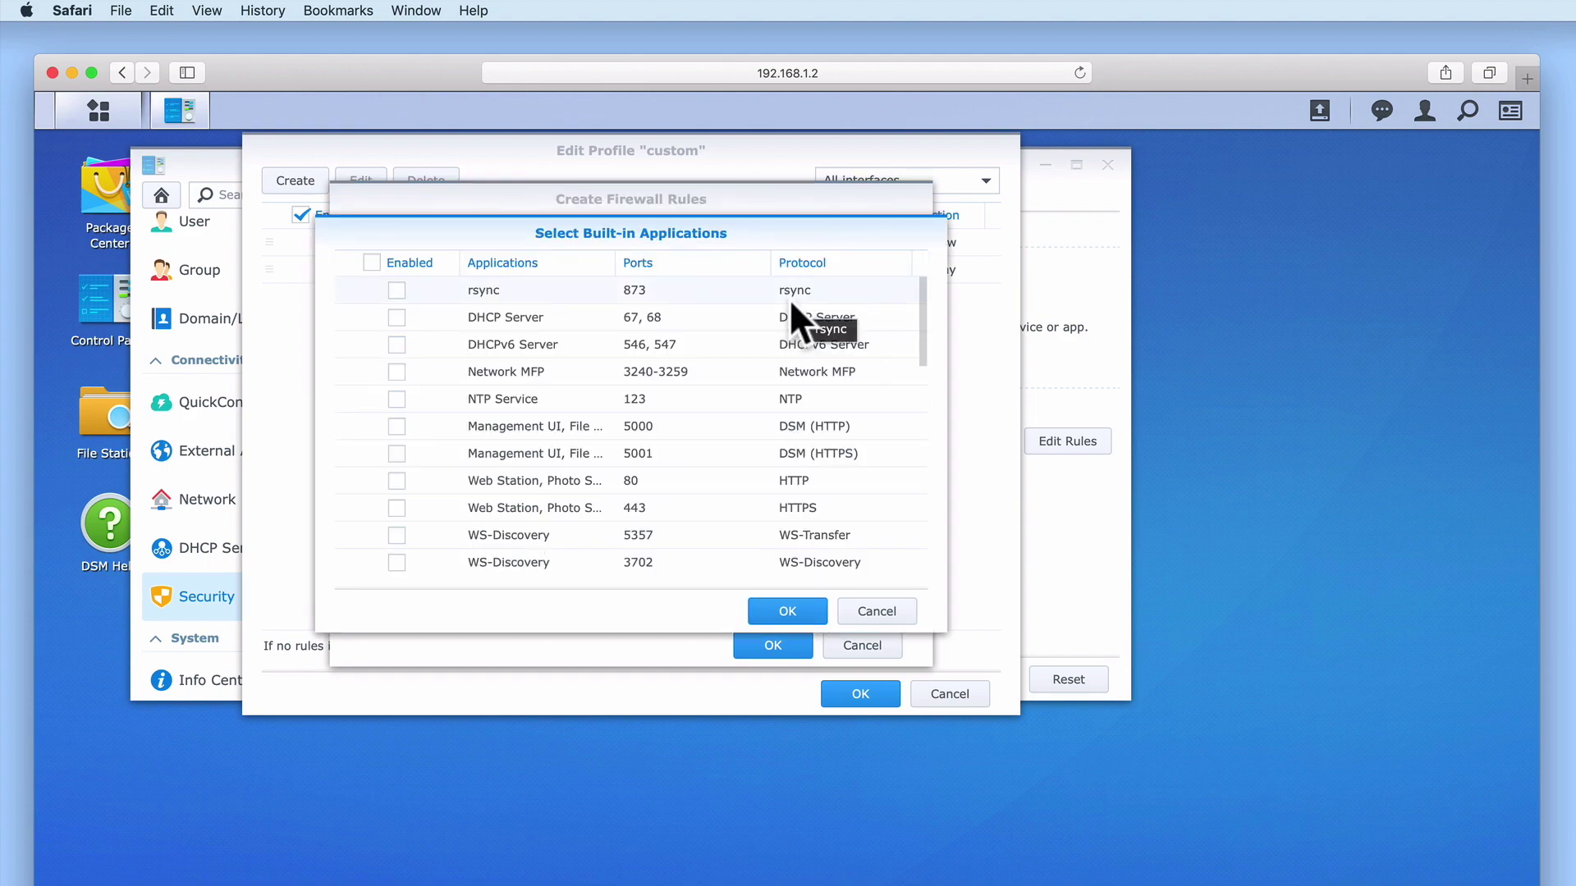
scroll(919, 334, "down", 5)
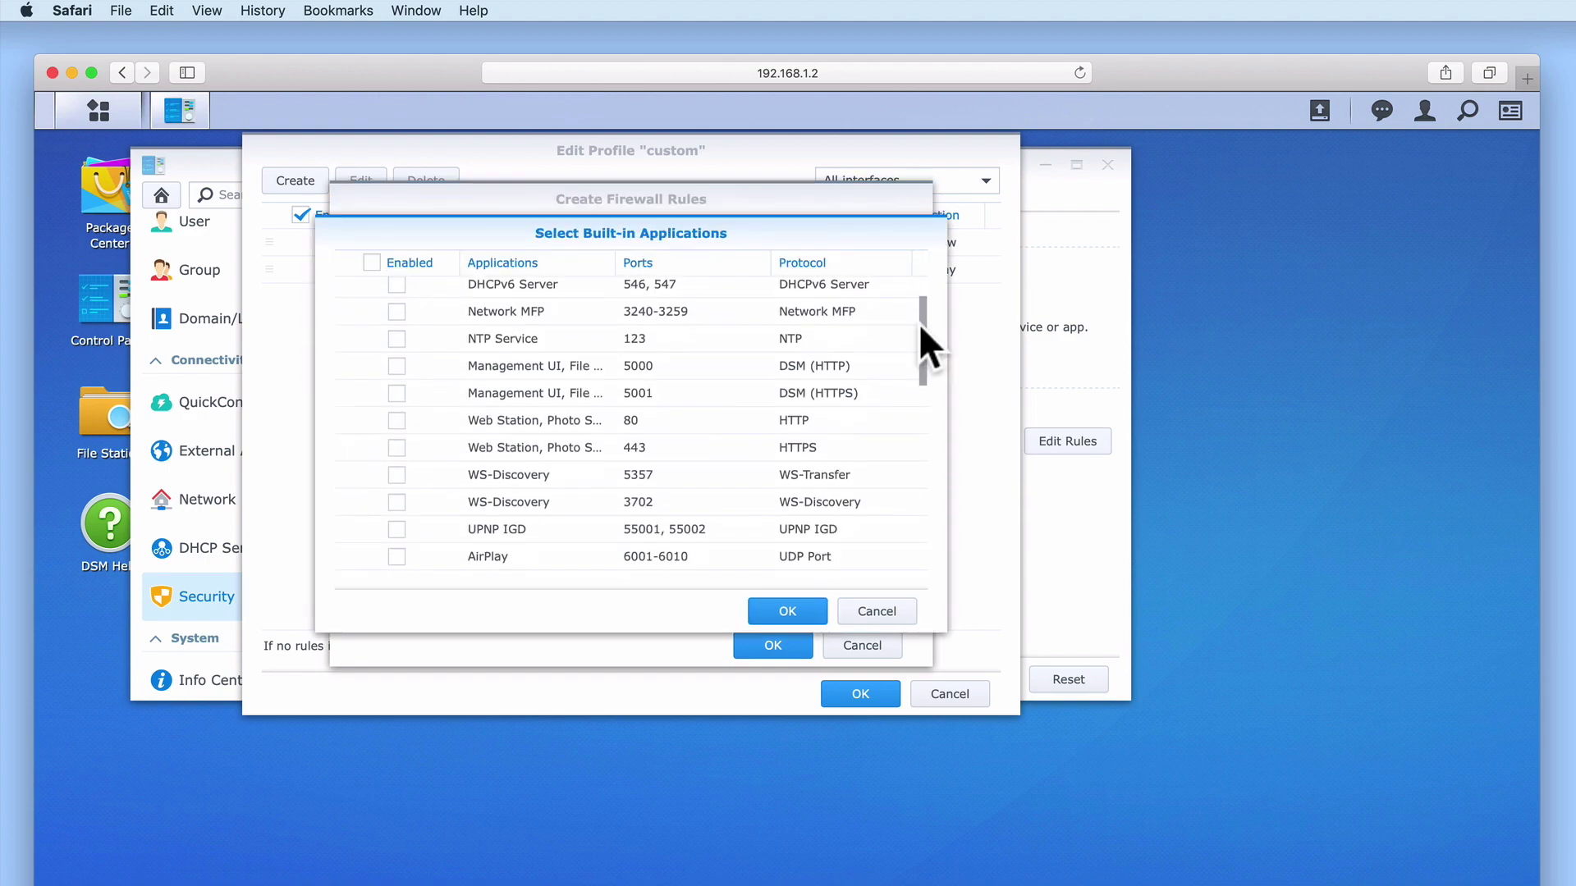
left_click_drag(918, 367, 919, 529)
left_click(397, 480)
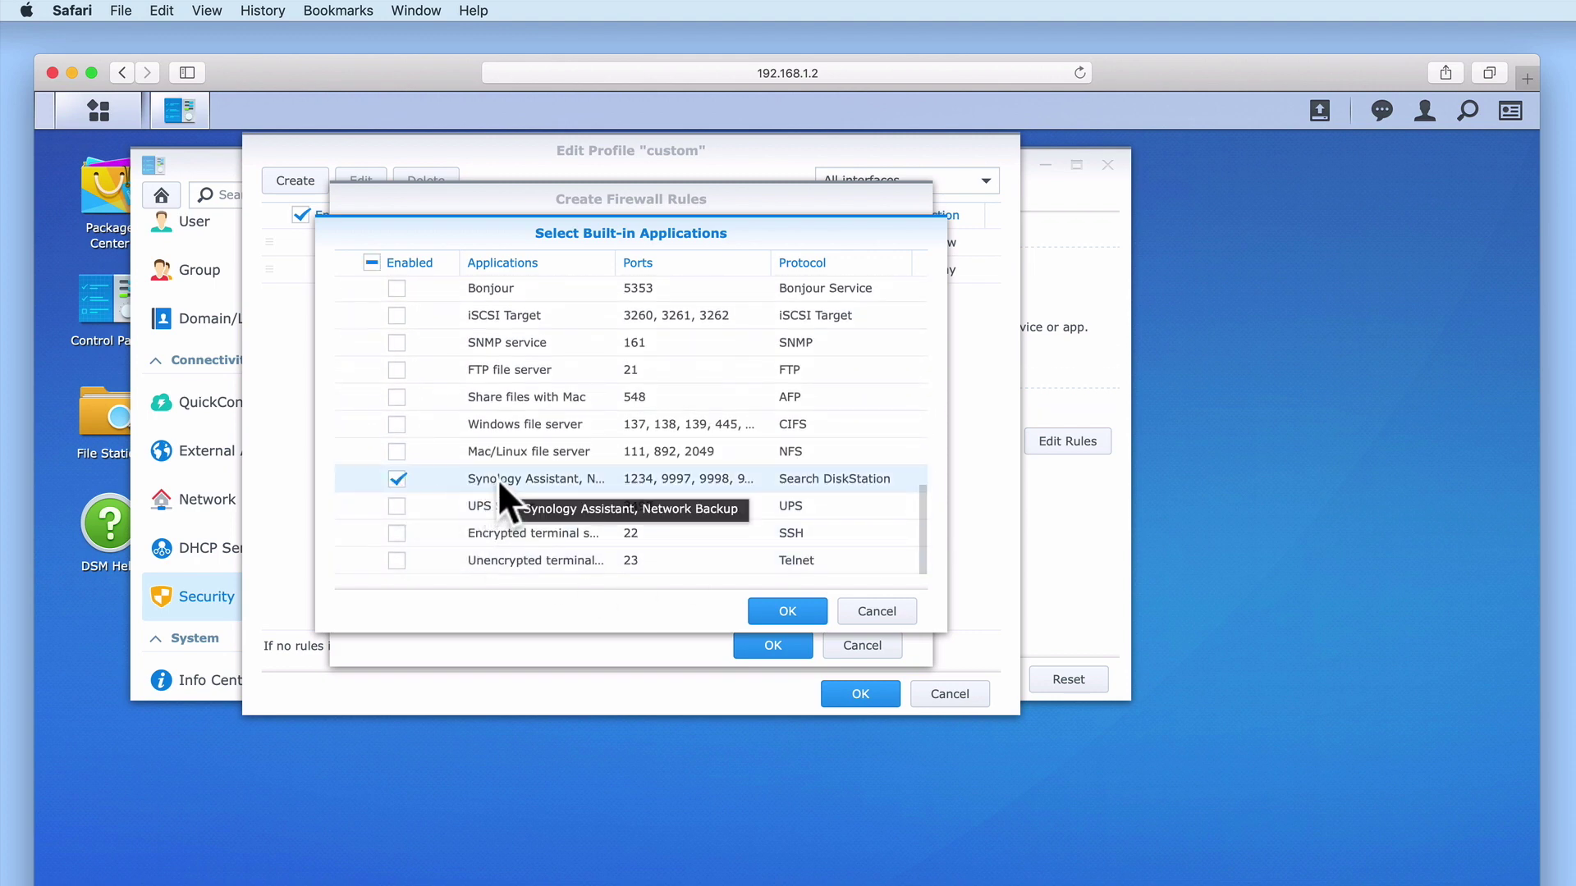
left_click(785, 614)
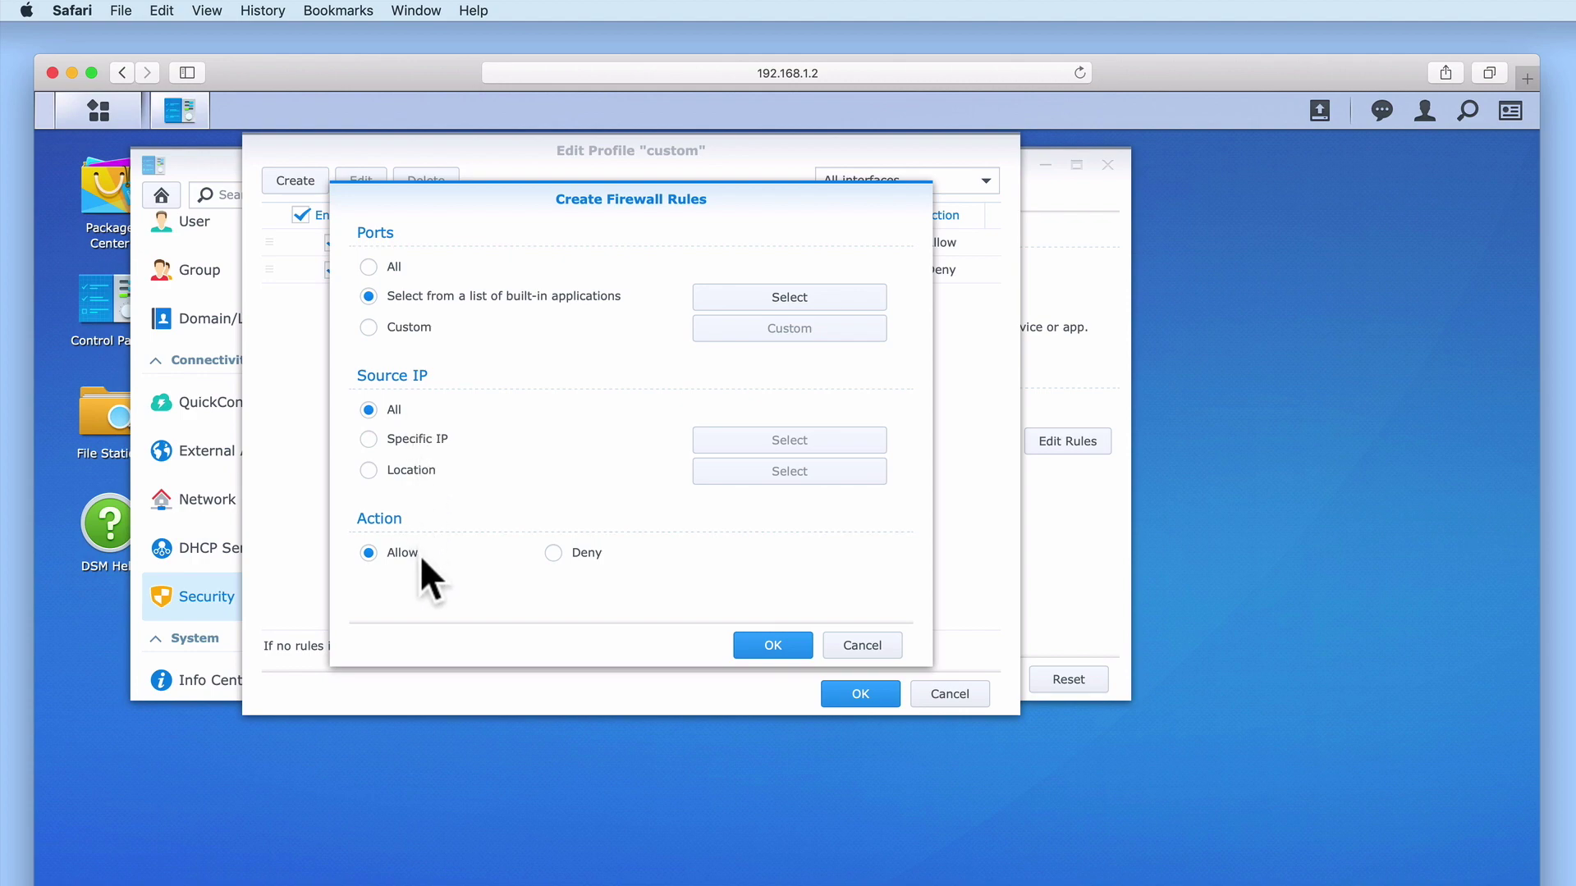
left_click(776, 649)
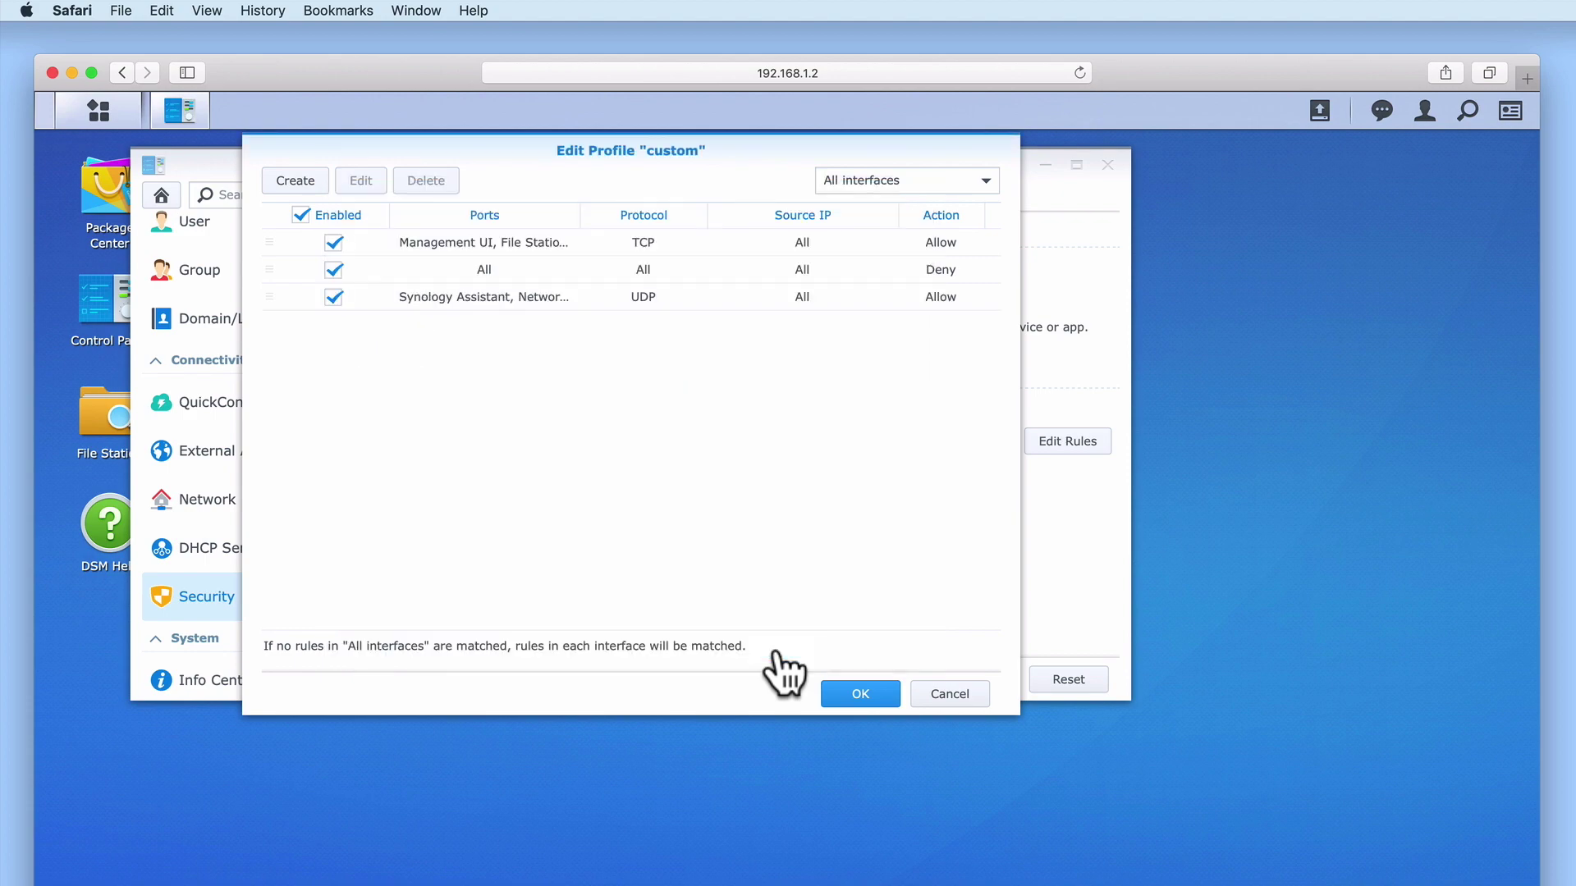
Move the Synology Assistant allow rule above the deny-all rule, and select the deny-all rule
left_click(271, 296)
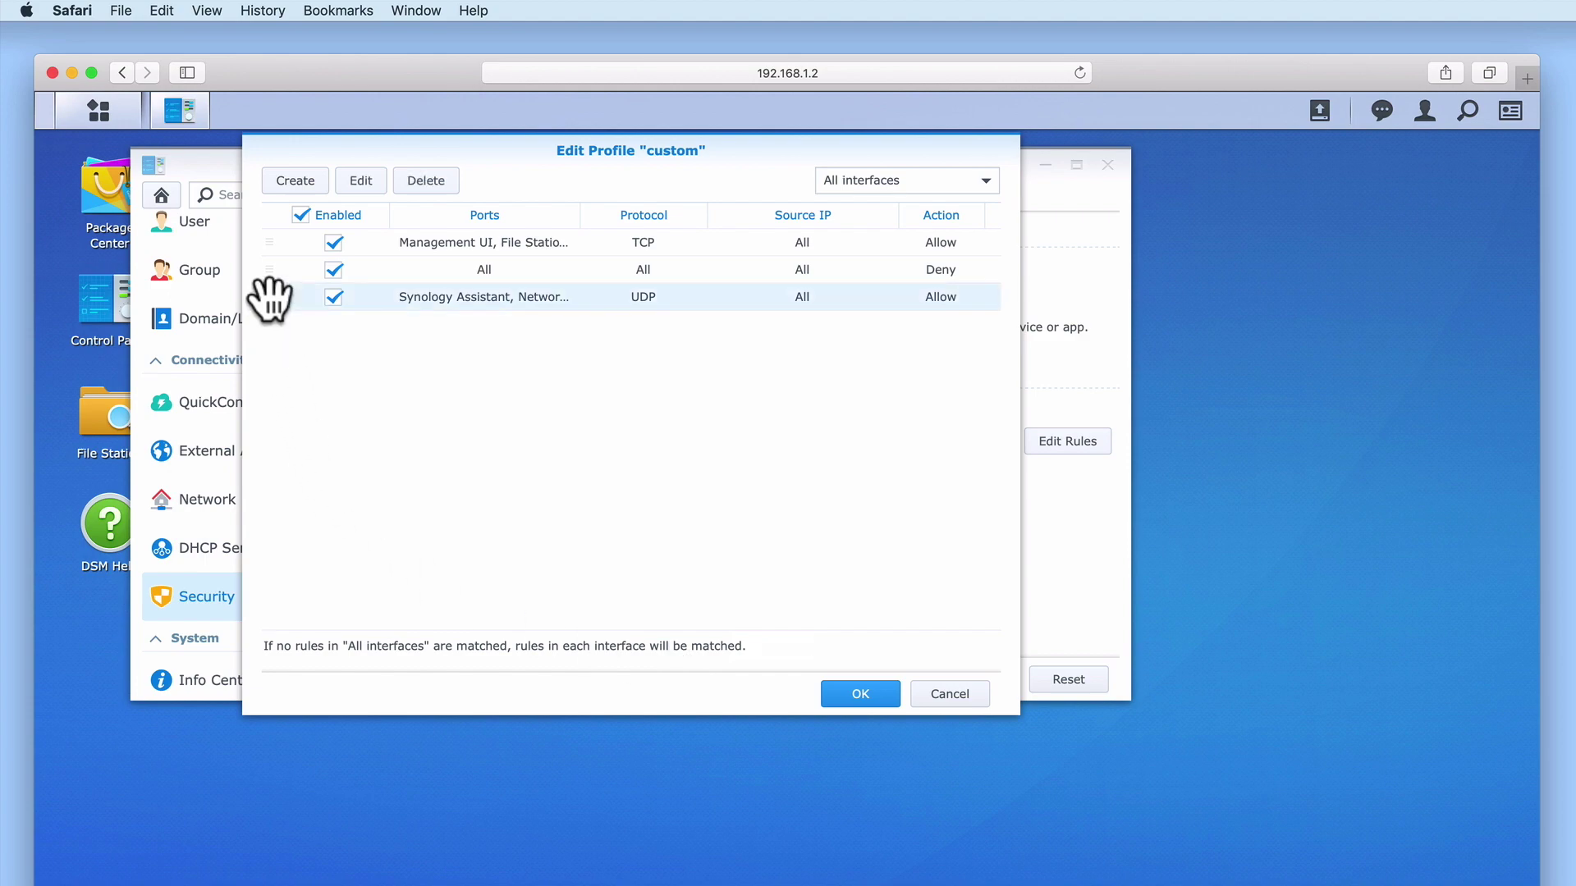
left_click_drag(271, 300, 278, 266)
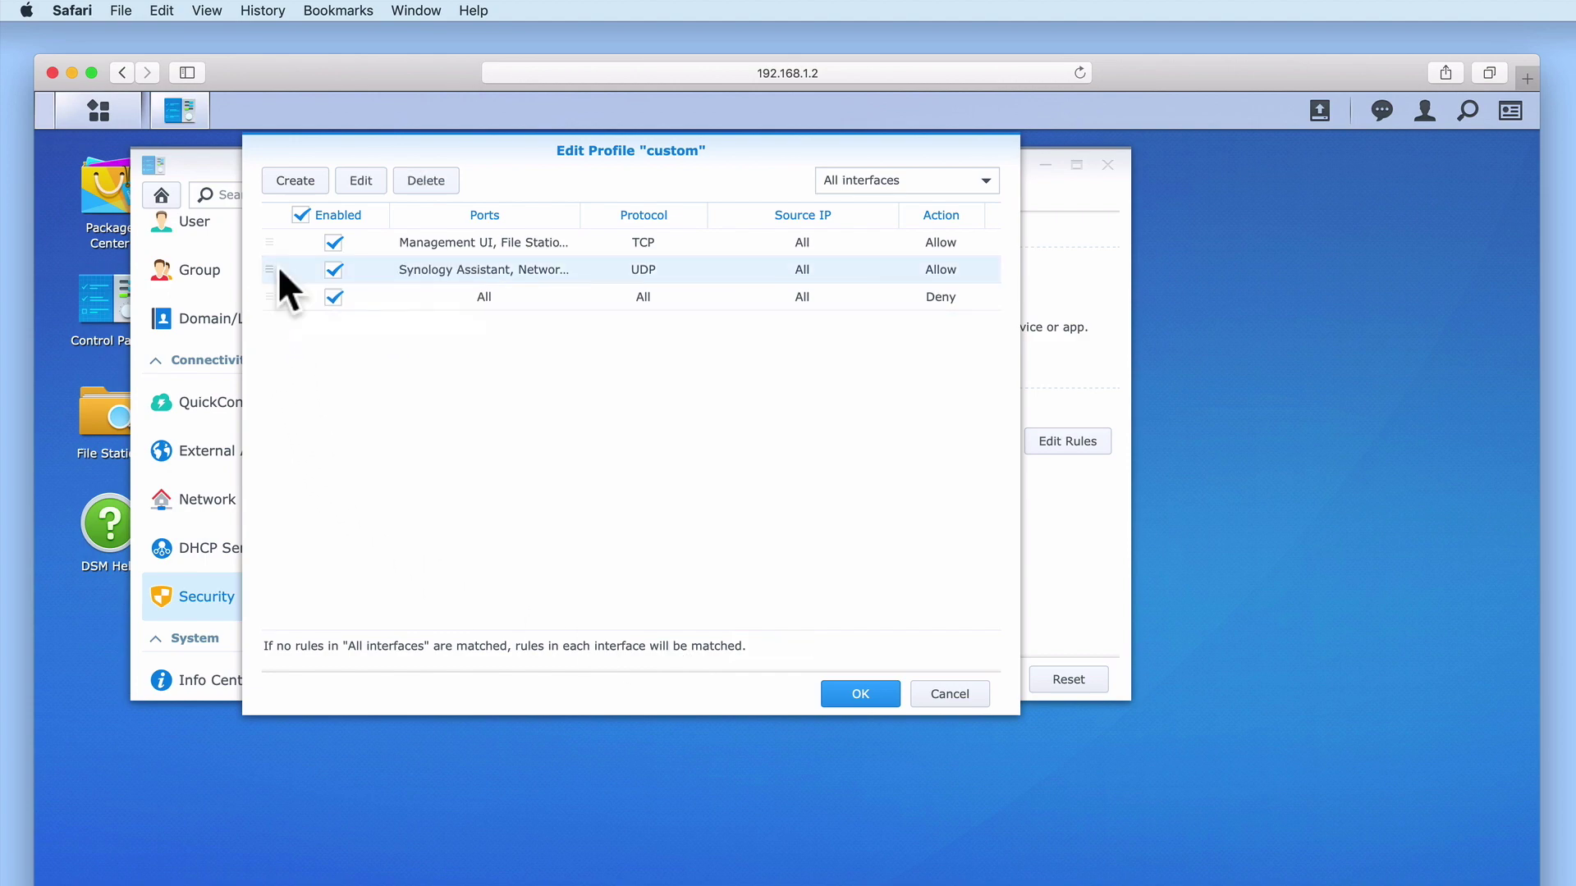
left_click(535, 300)
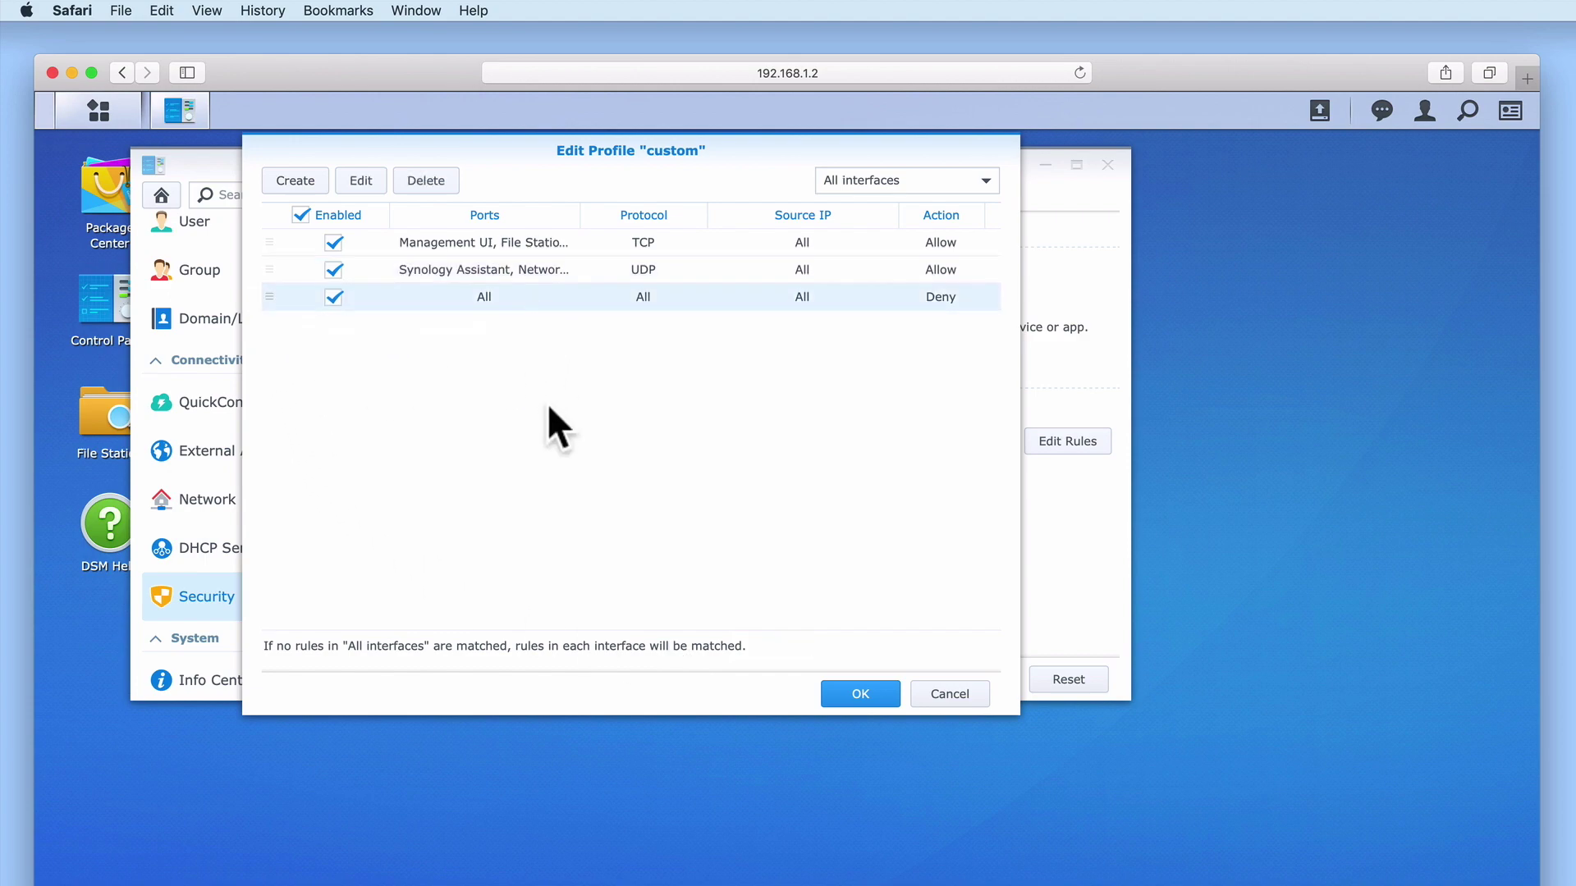
Add an allow rule for the built-in Windows file server (CIFS) application from all source IPs, and place it above the deny-all rule
left_click(295, 182)
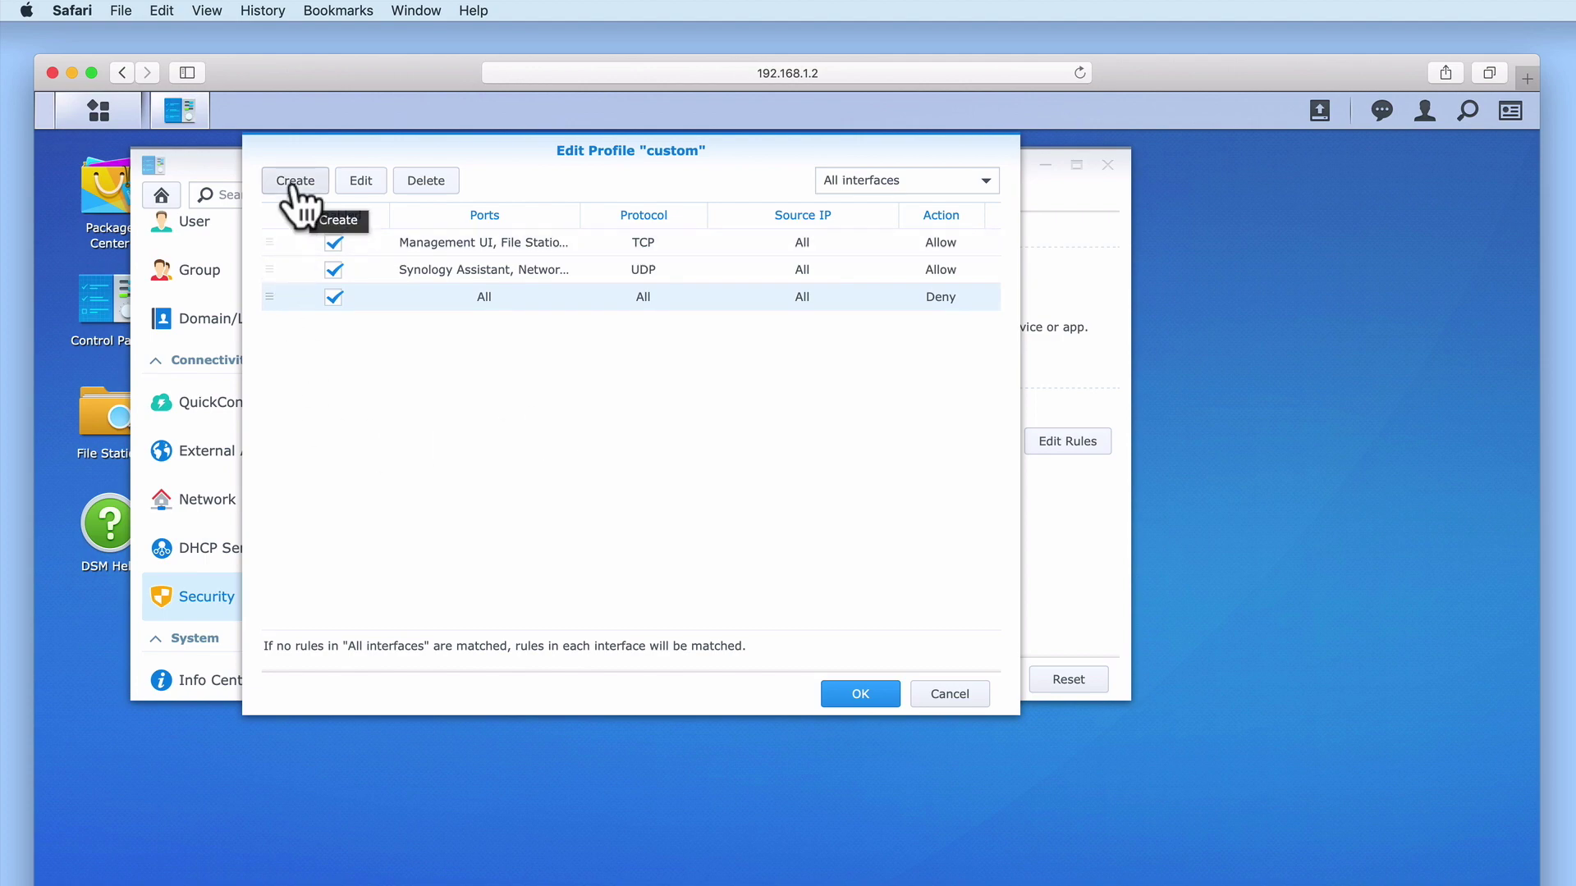
left_click(369, 297)
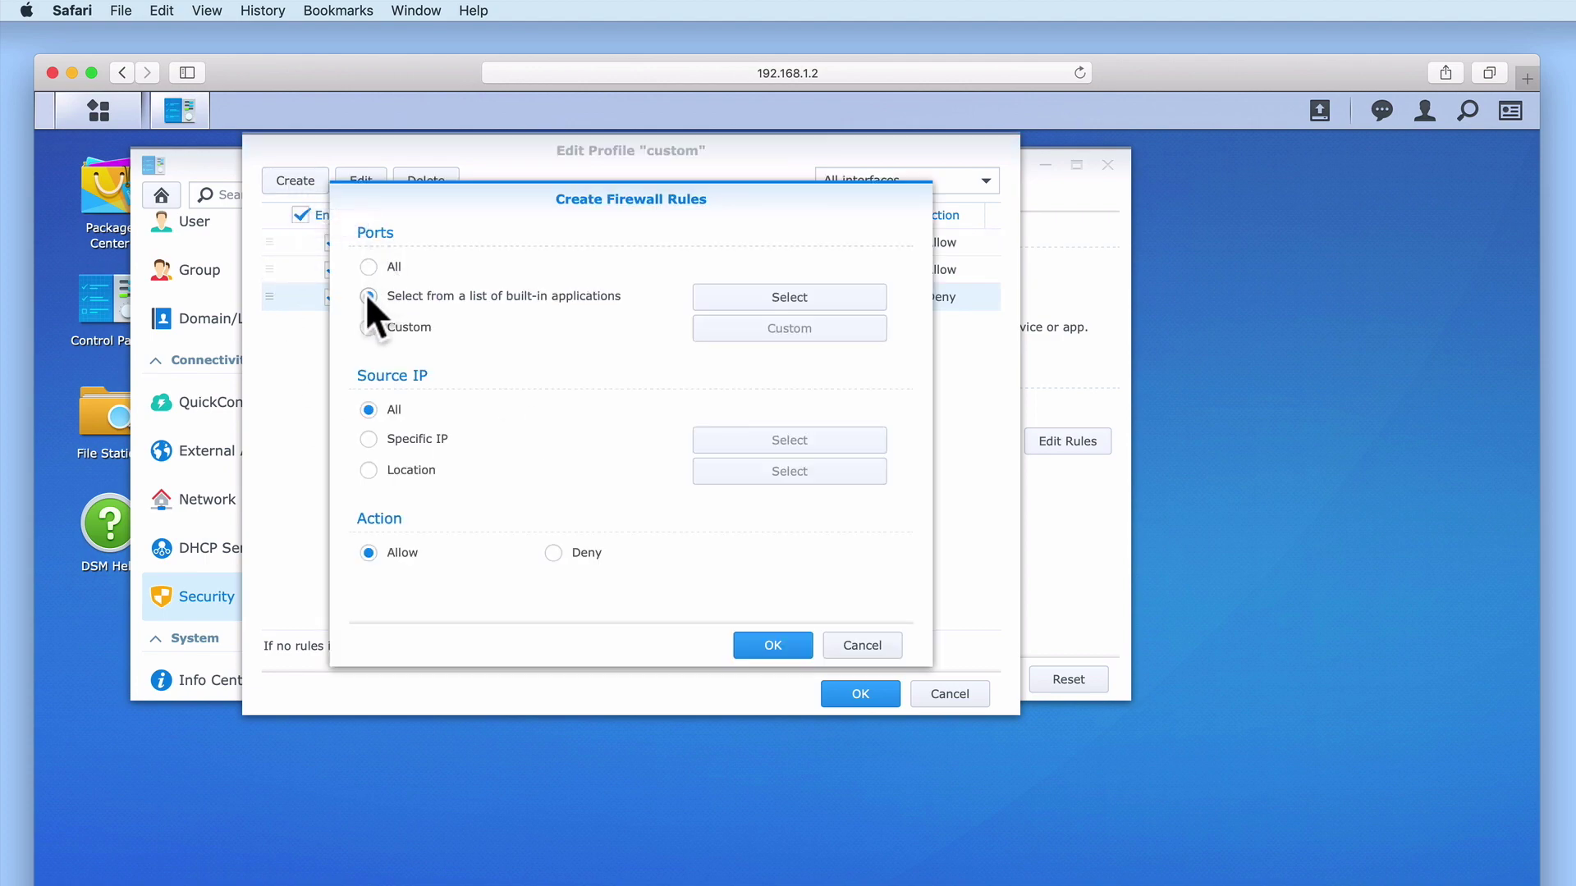
left_click(800, 298)
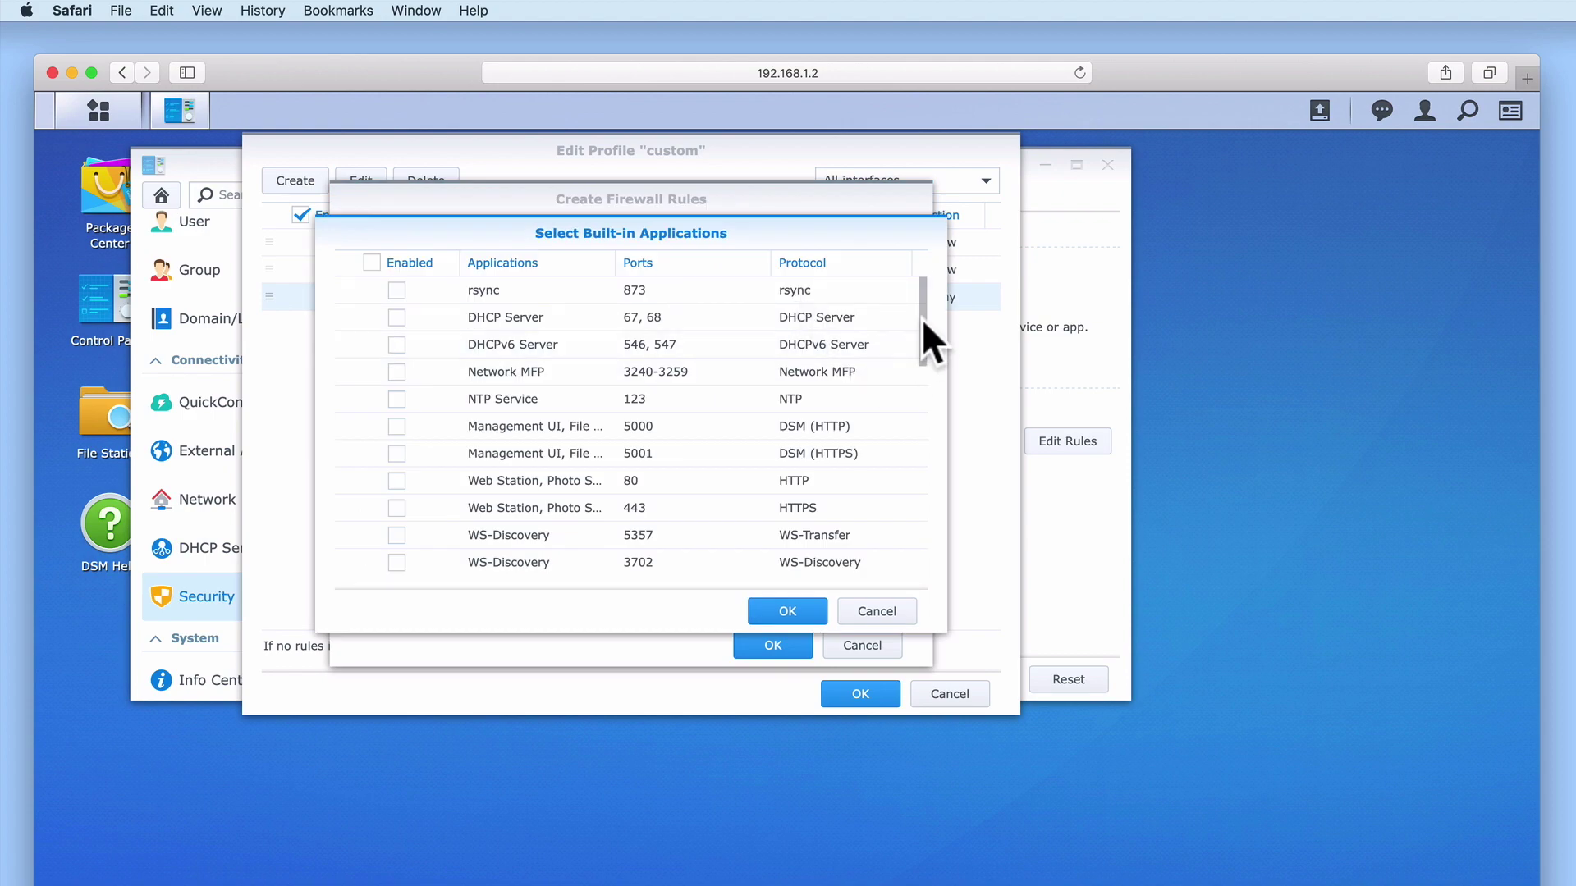
left_click_drag(922, 319, 924, 327)
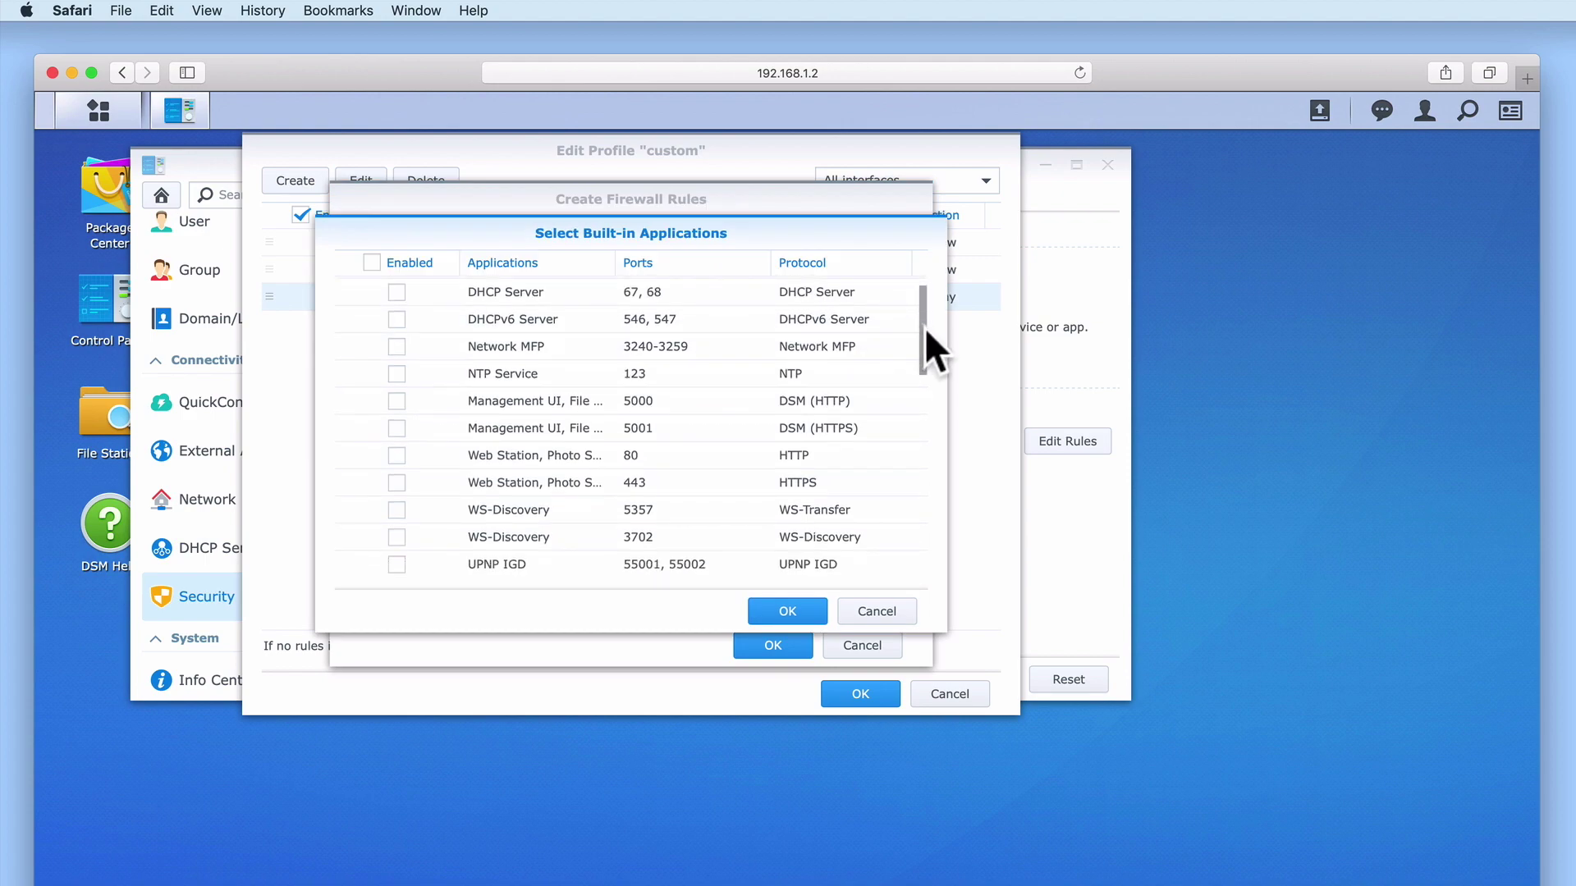
left_click_drag(924, 327, 934, 497)
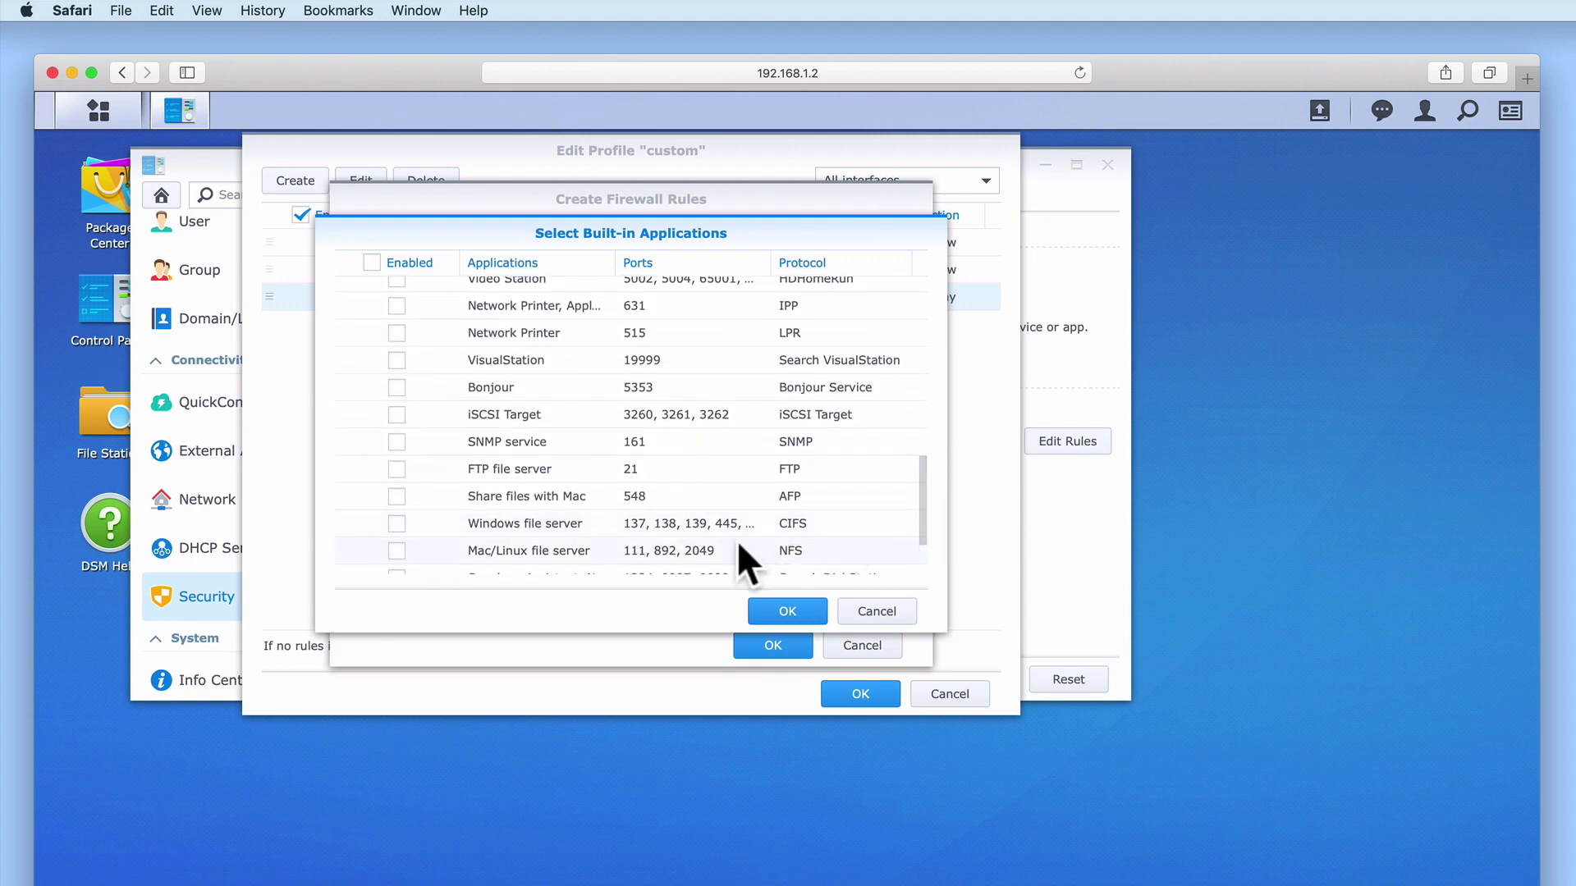
left_click(515, 495)
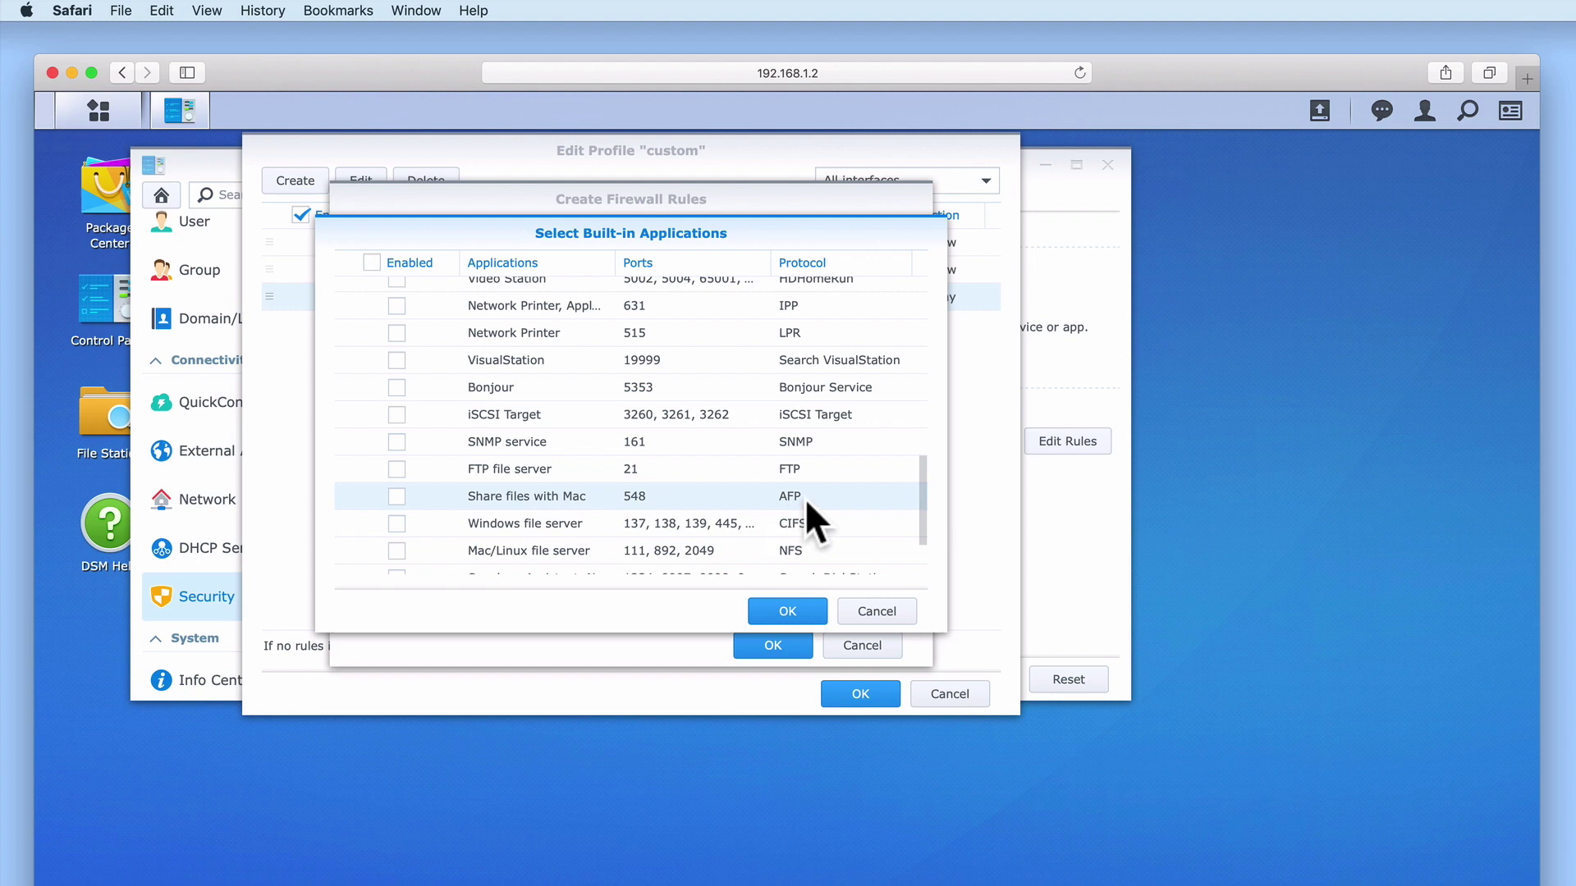
left_click(835, 523)
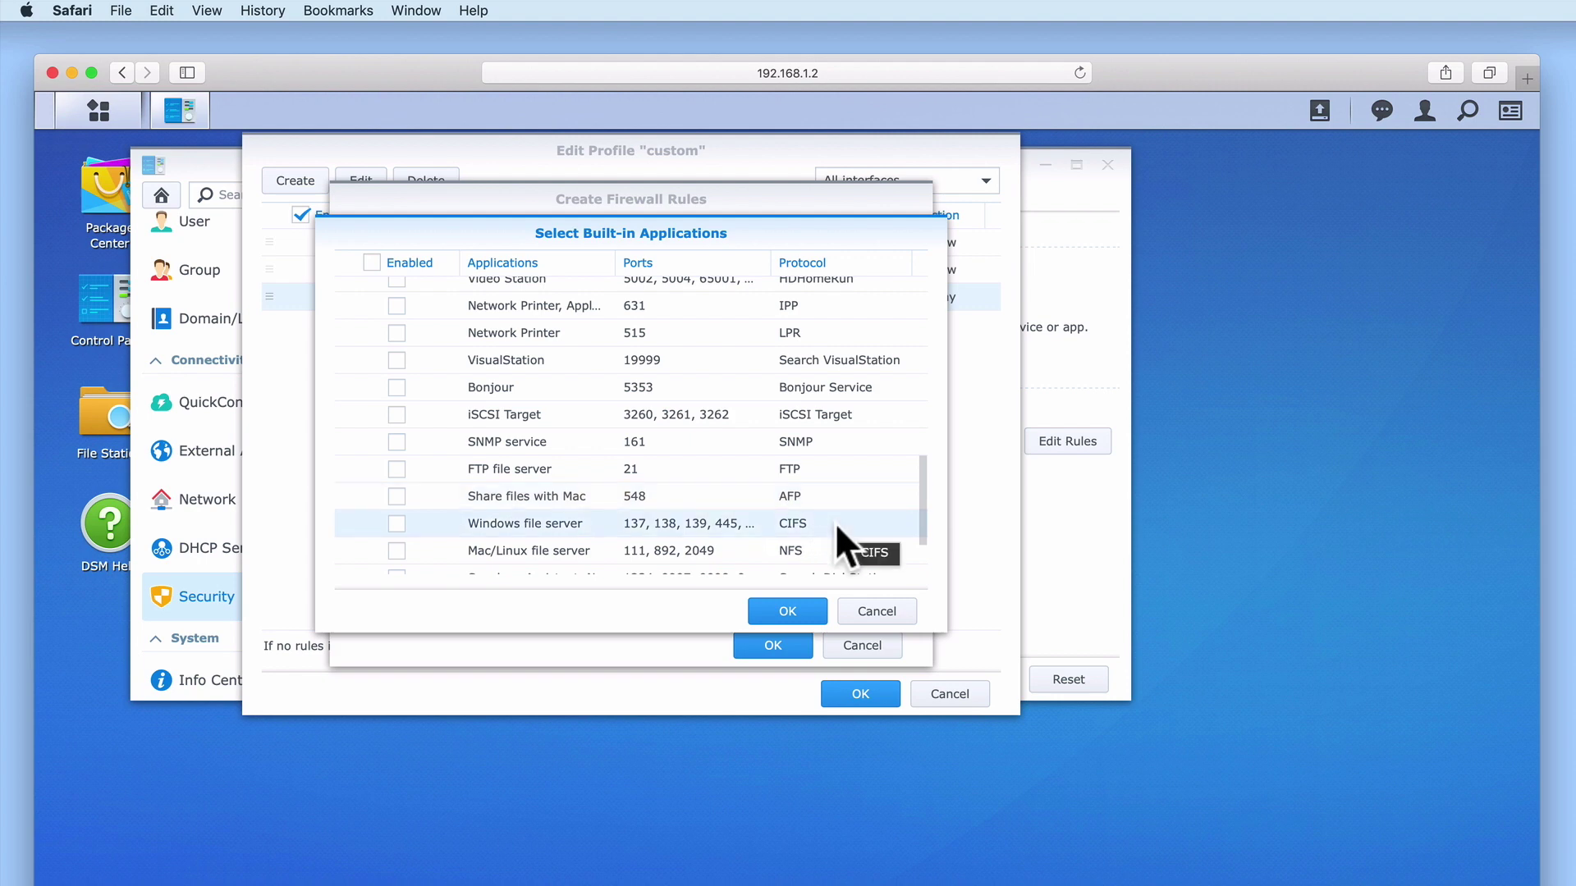
left_click(831, 550)
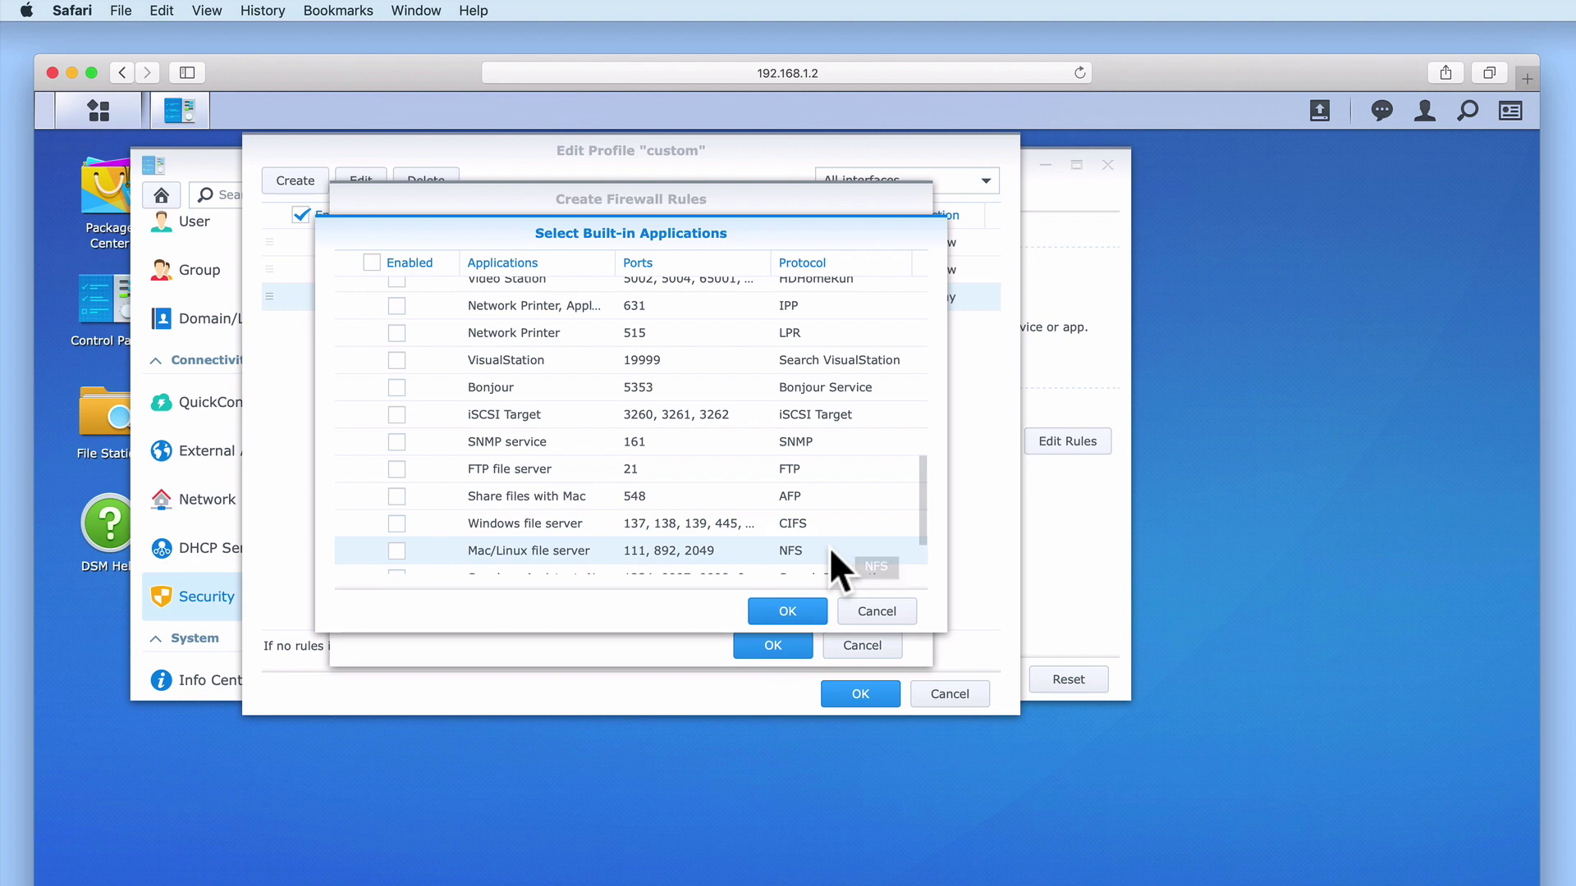
left_click(831, 523)
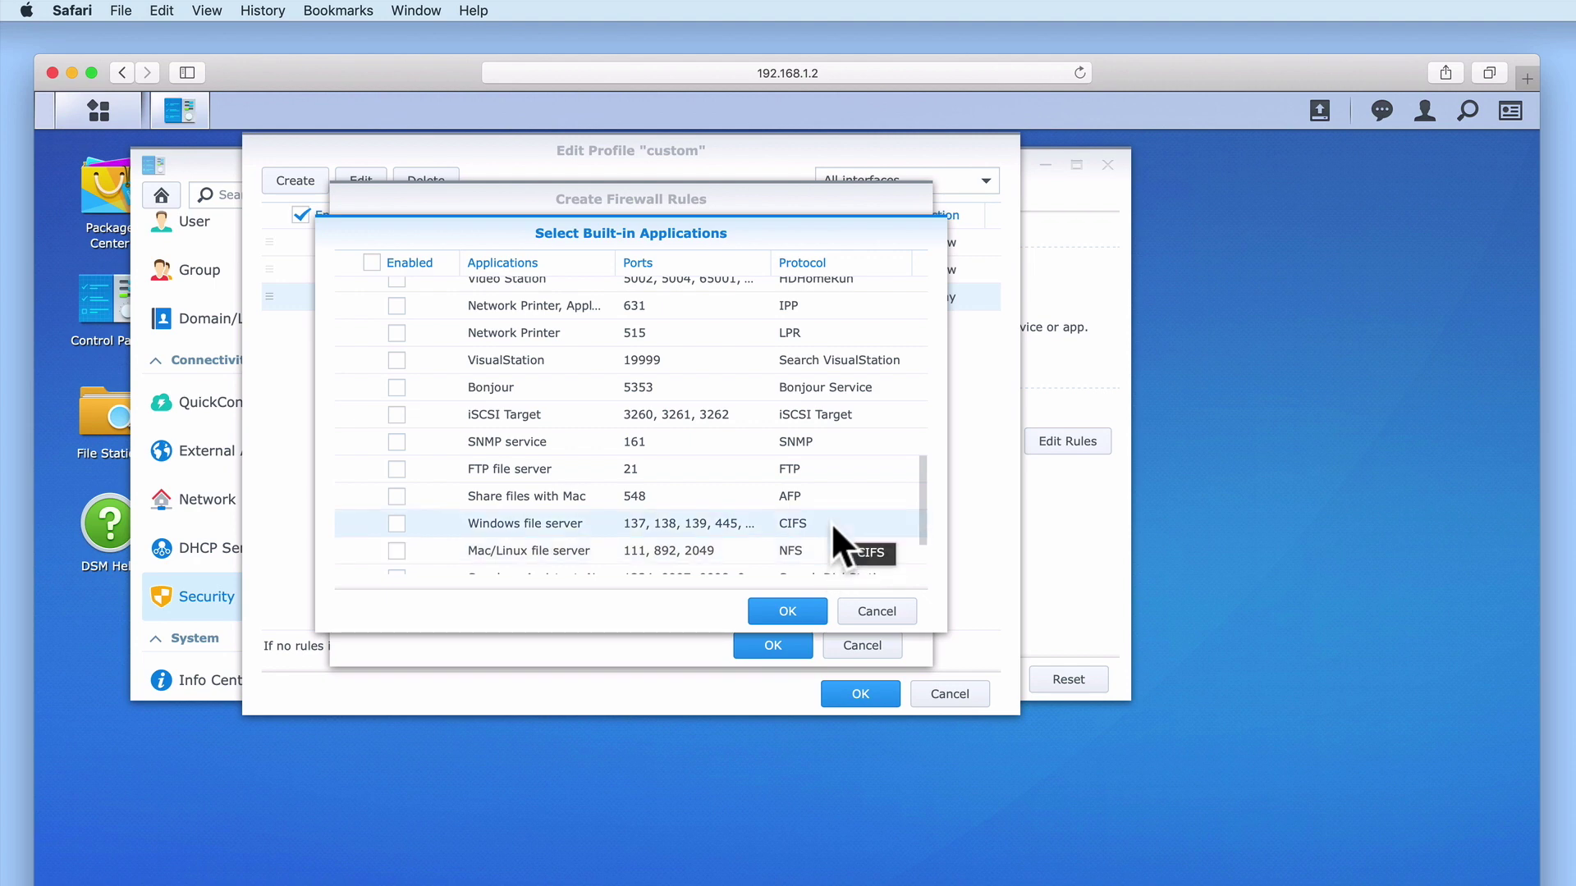
left_click(396, 523)
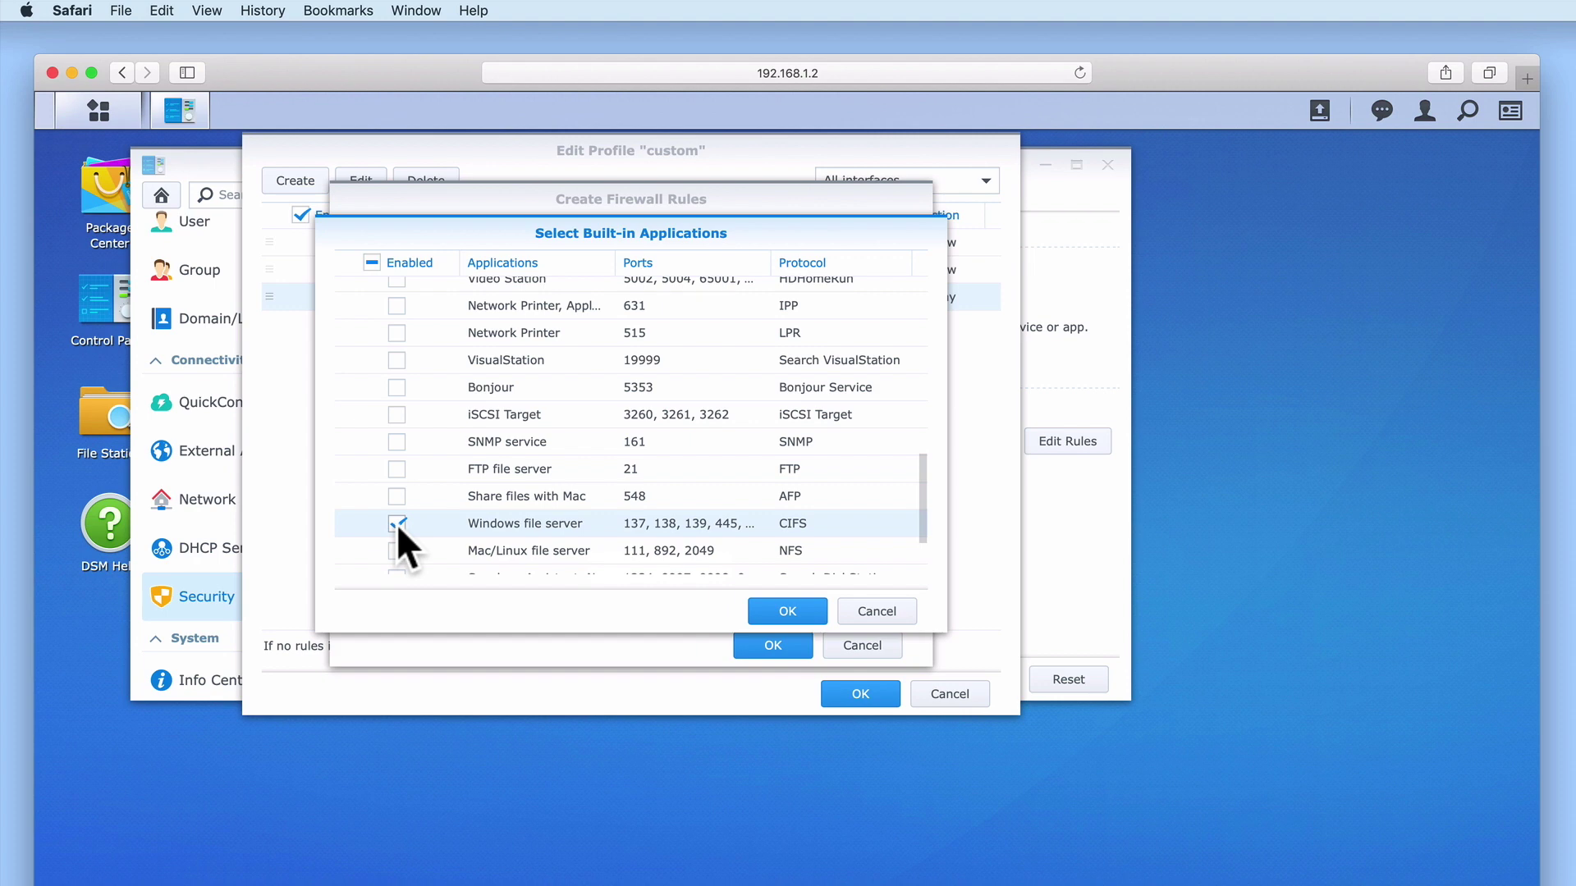
left_click(788, 612)
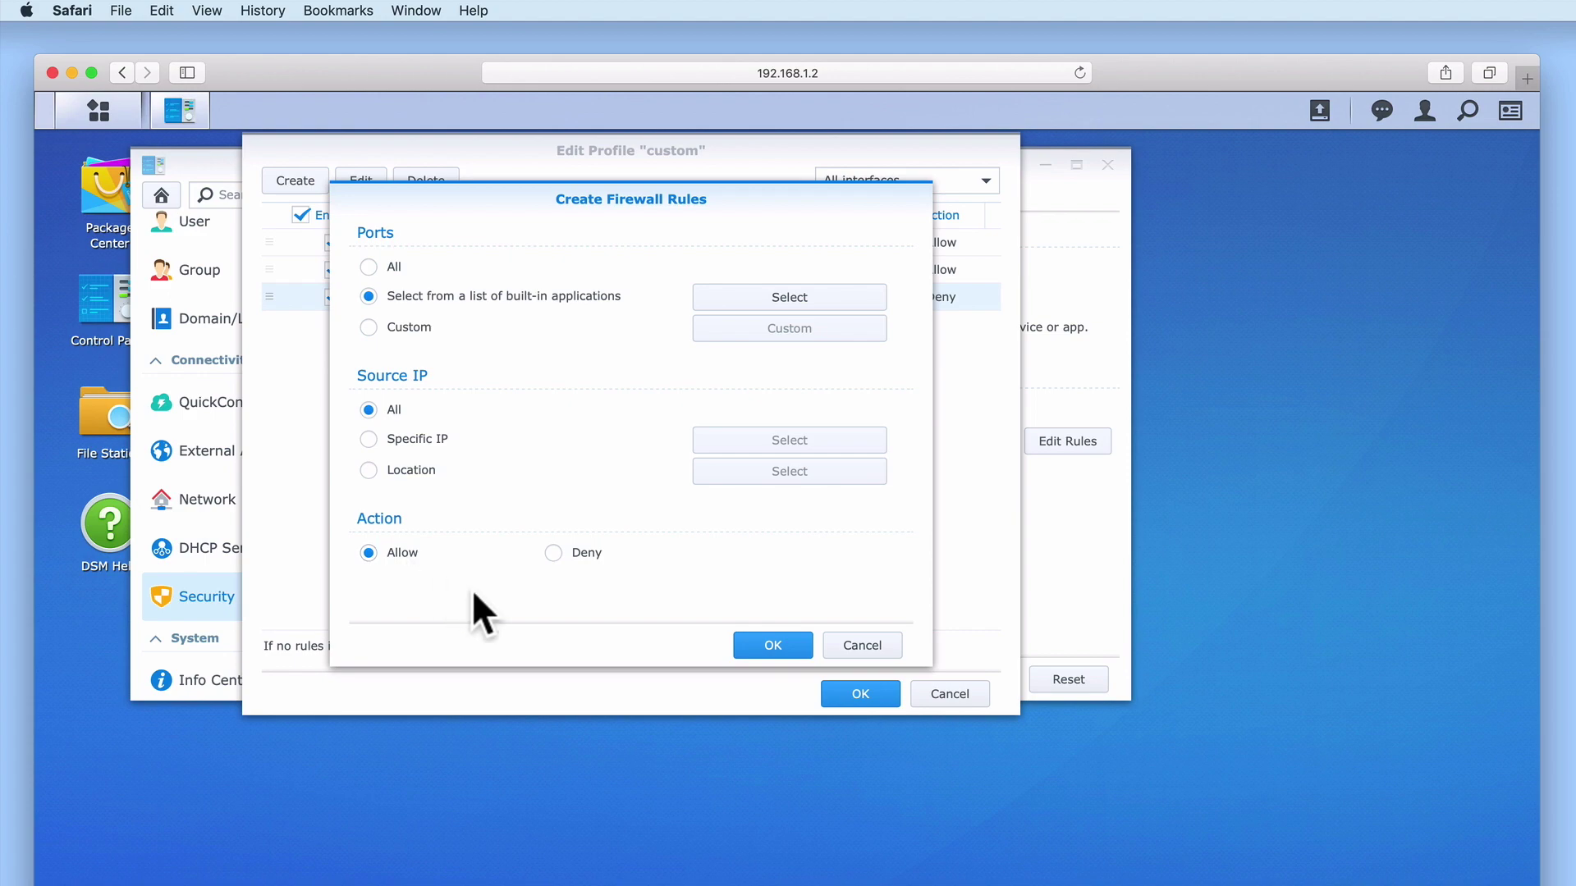
left_click(750, 645)
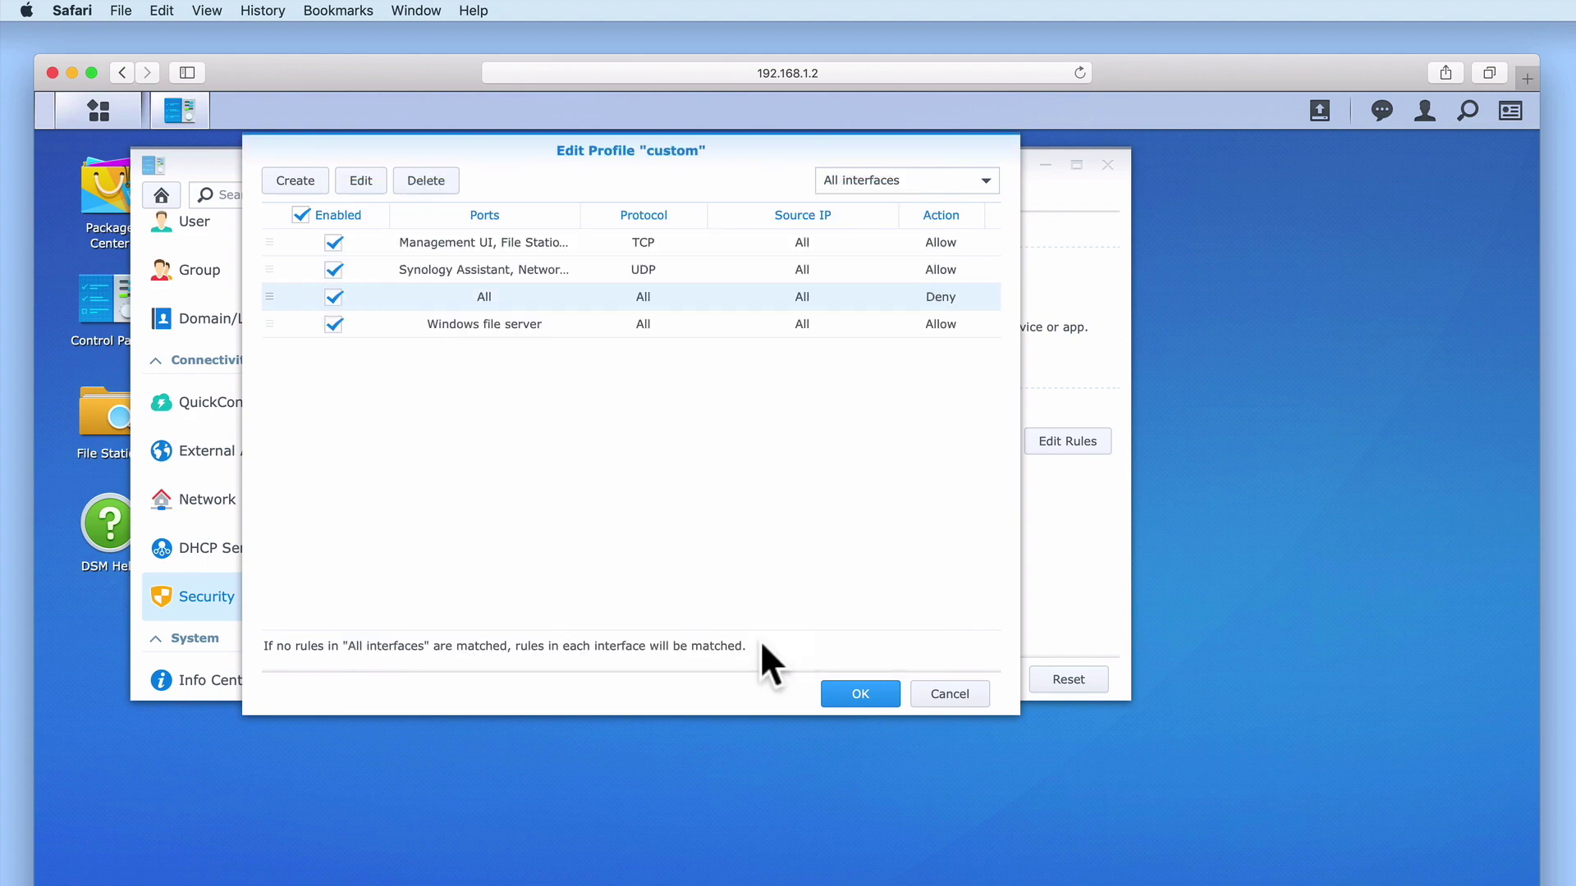
left_click_drag(270, 323, 273, 296)
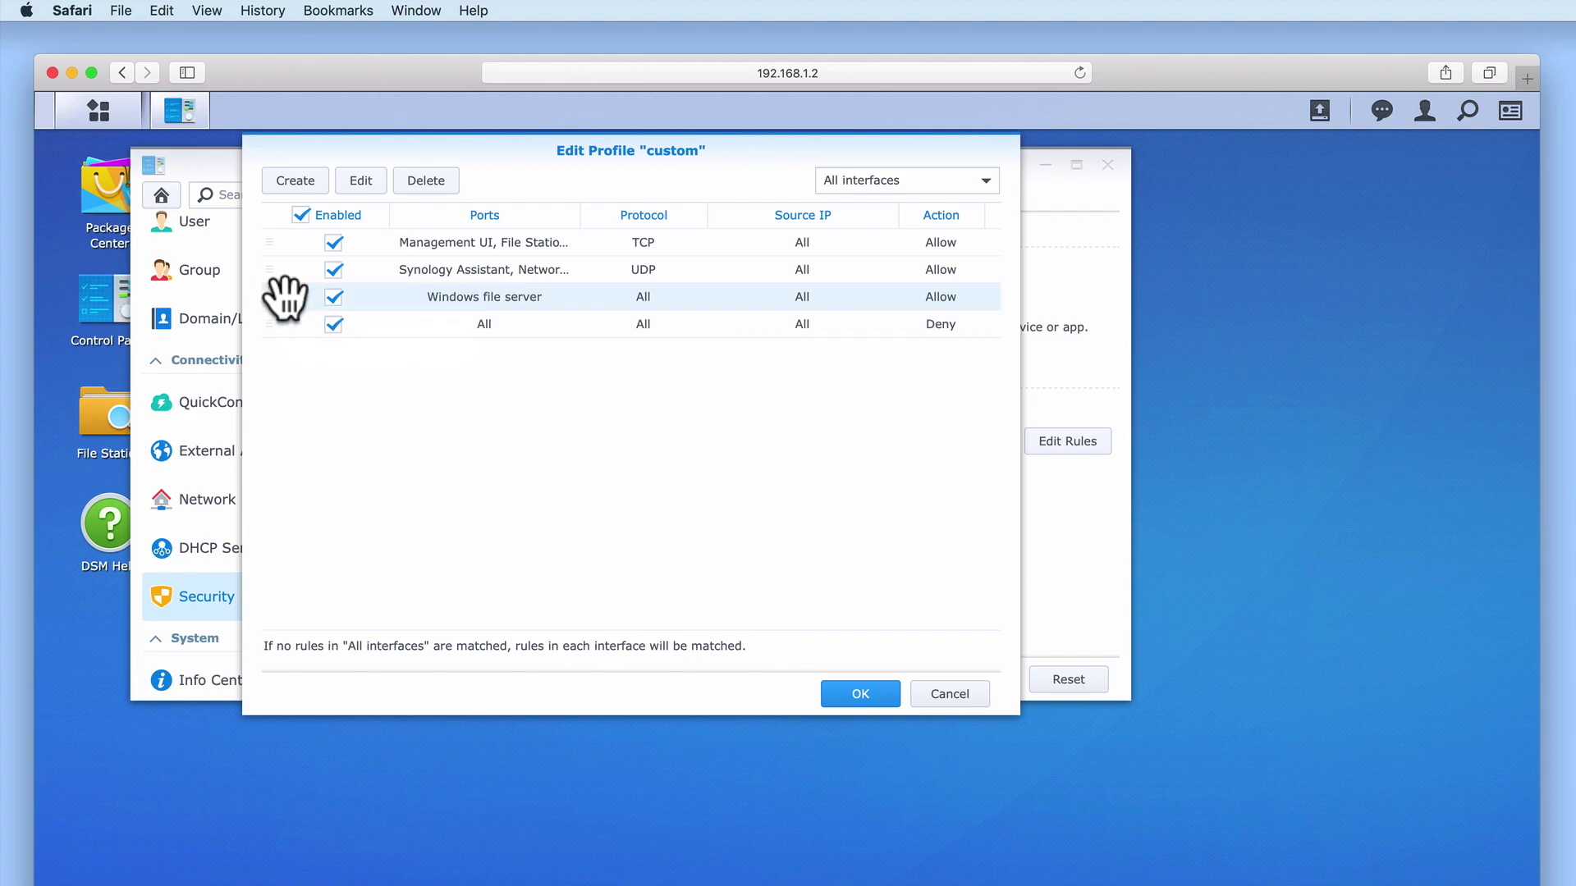
Add an allow rule for both WS-Discovery applications (ports 5357 and 3702) from all source IPs, and place it above the deny-all rule
left_click(311, 183)
left_click(449, 295)
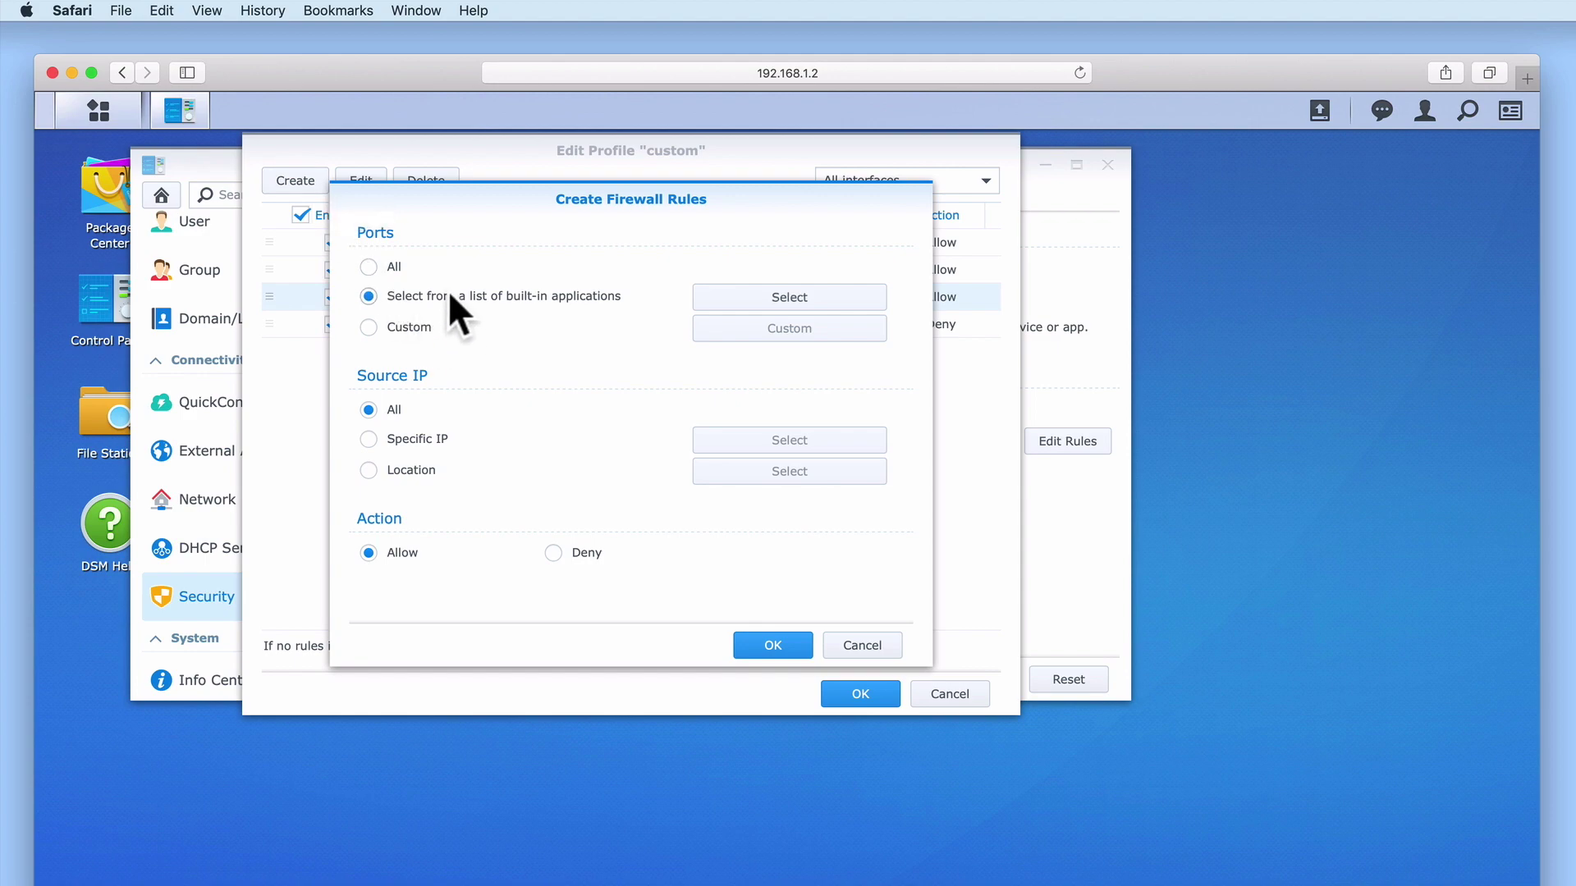
left_click(820, 299)
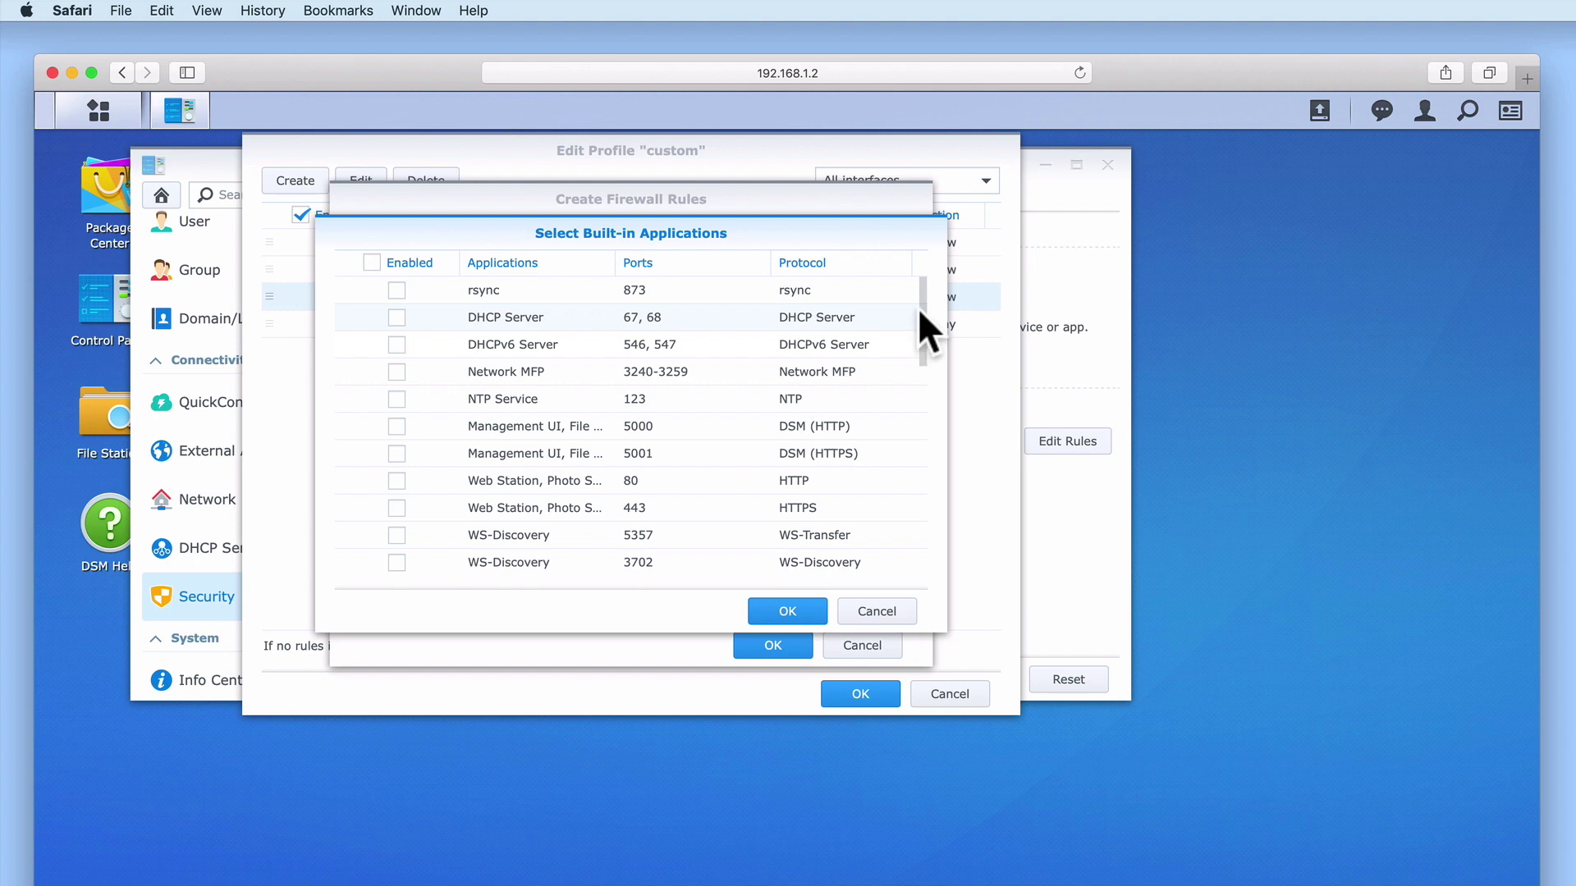
left_click_drag(923, 313, 923, 358)
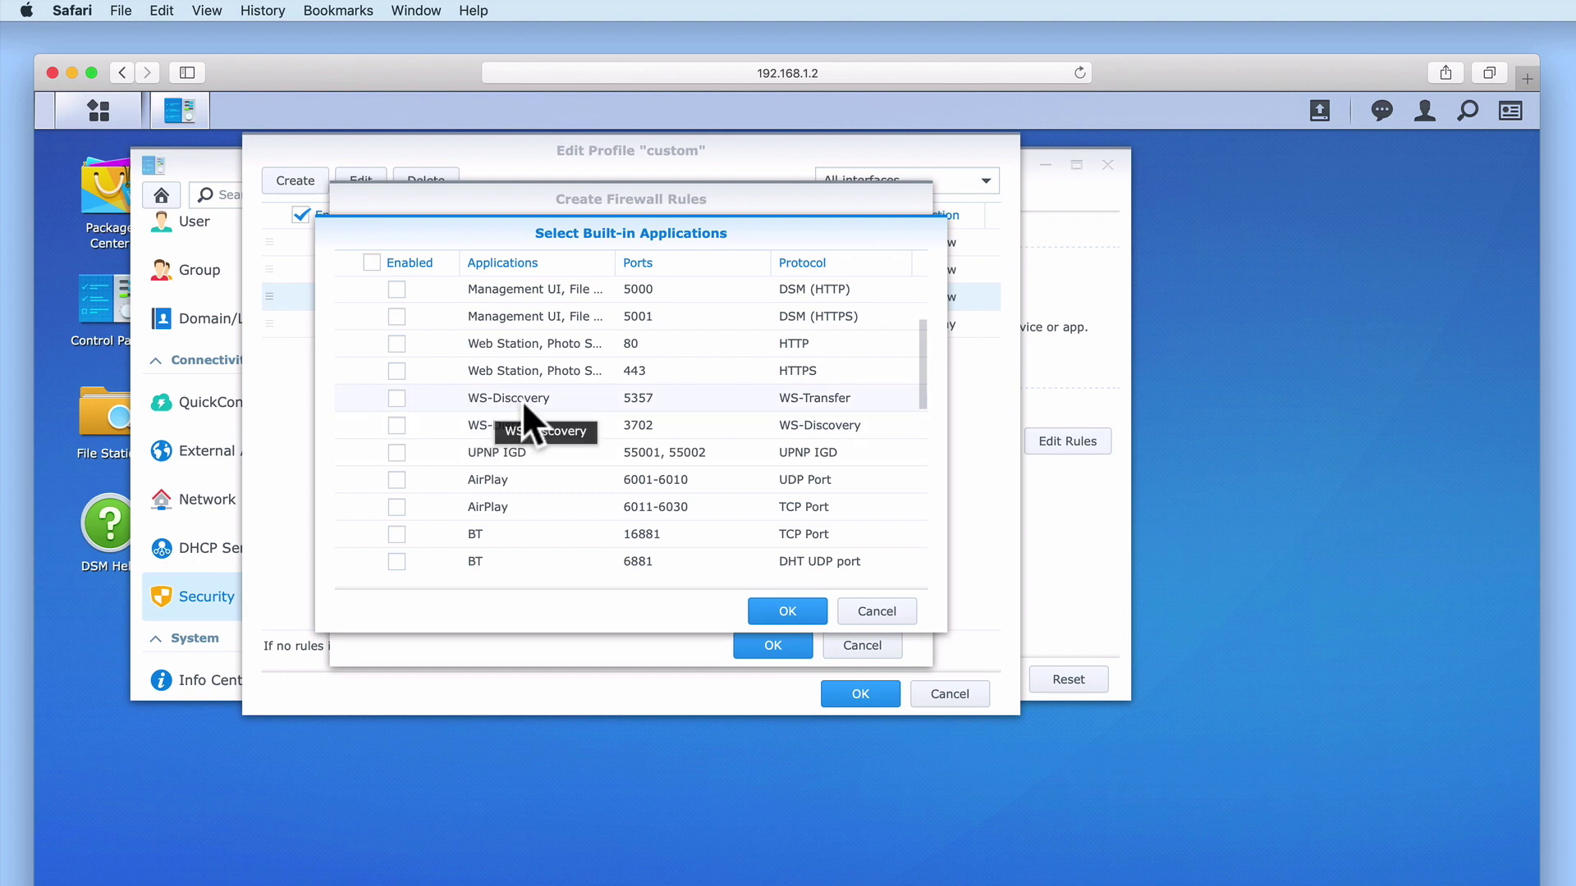
left_click(397, 398)
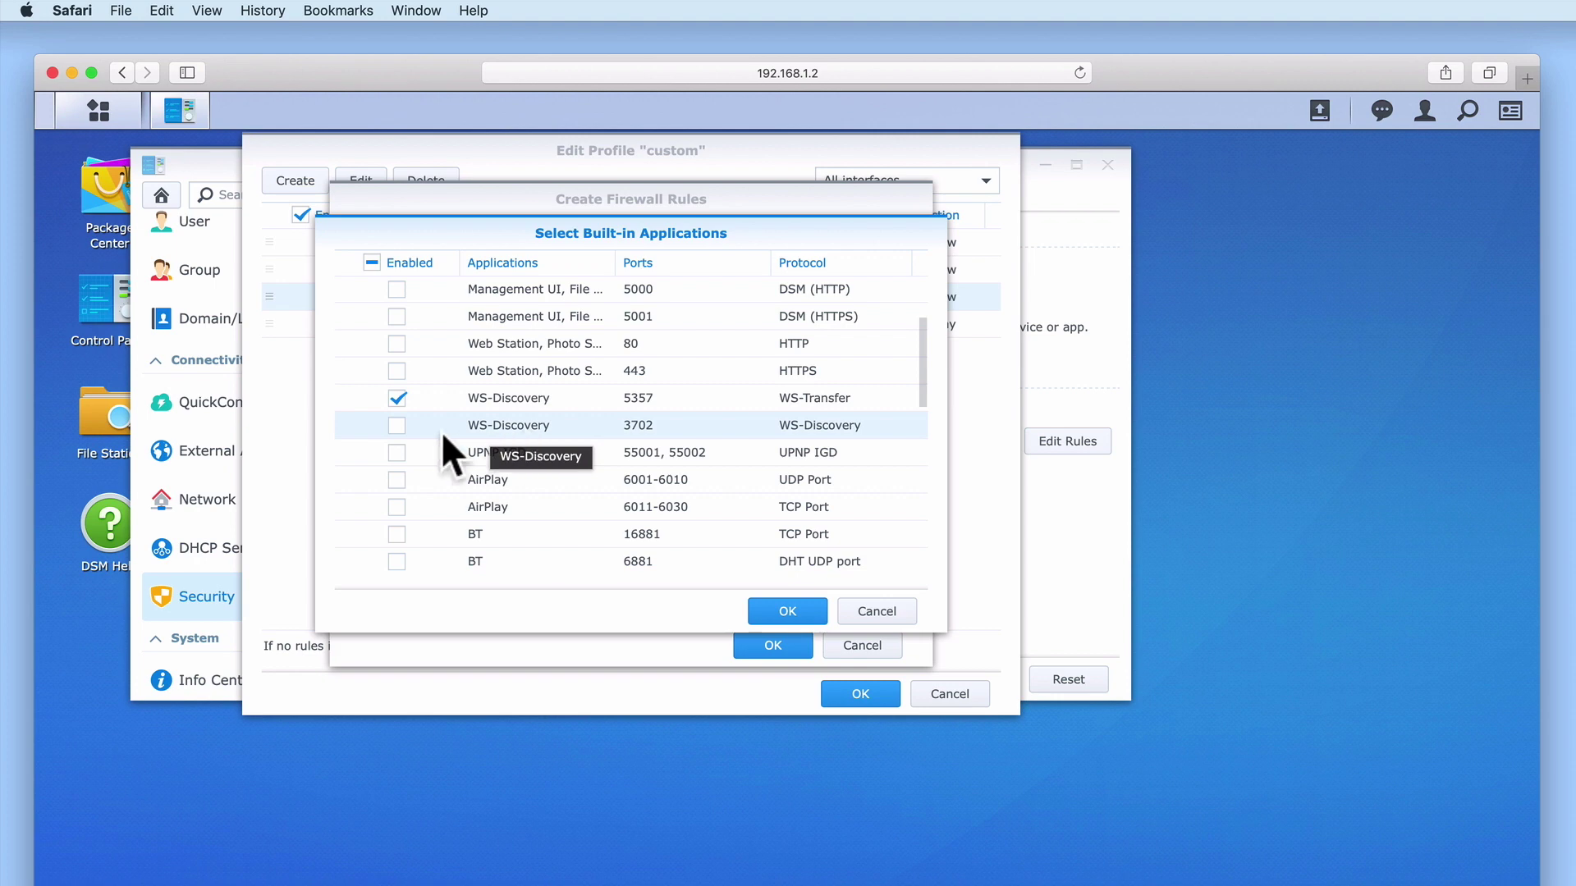
left_click(397, 425)
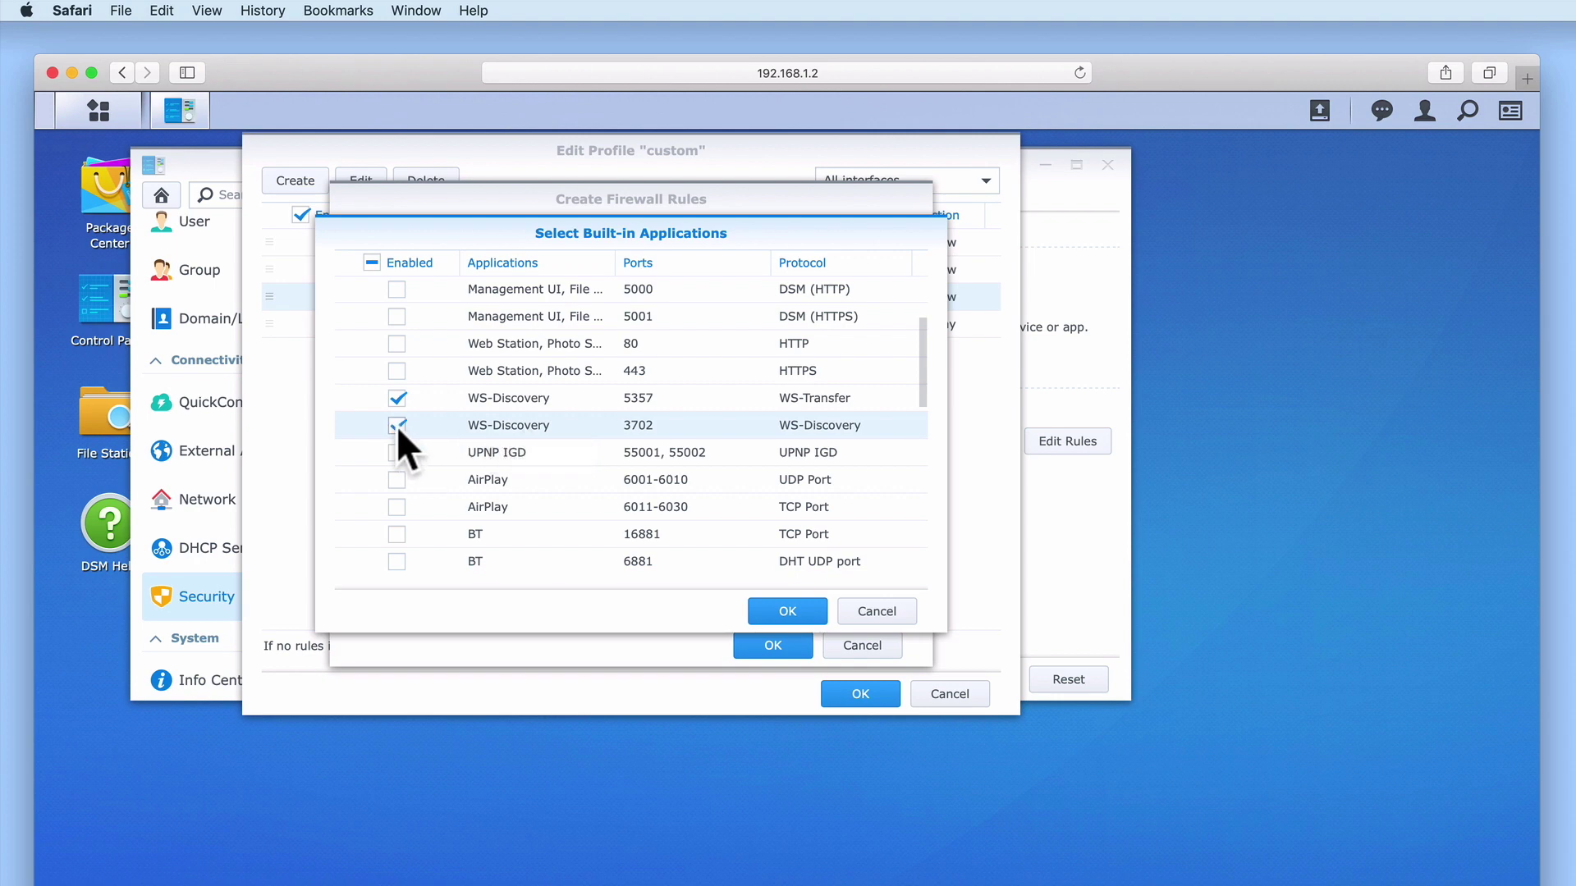
left_click(764, 617)
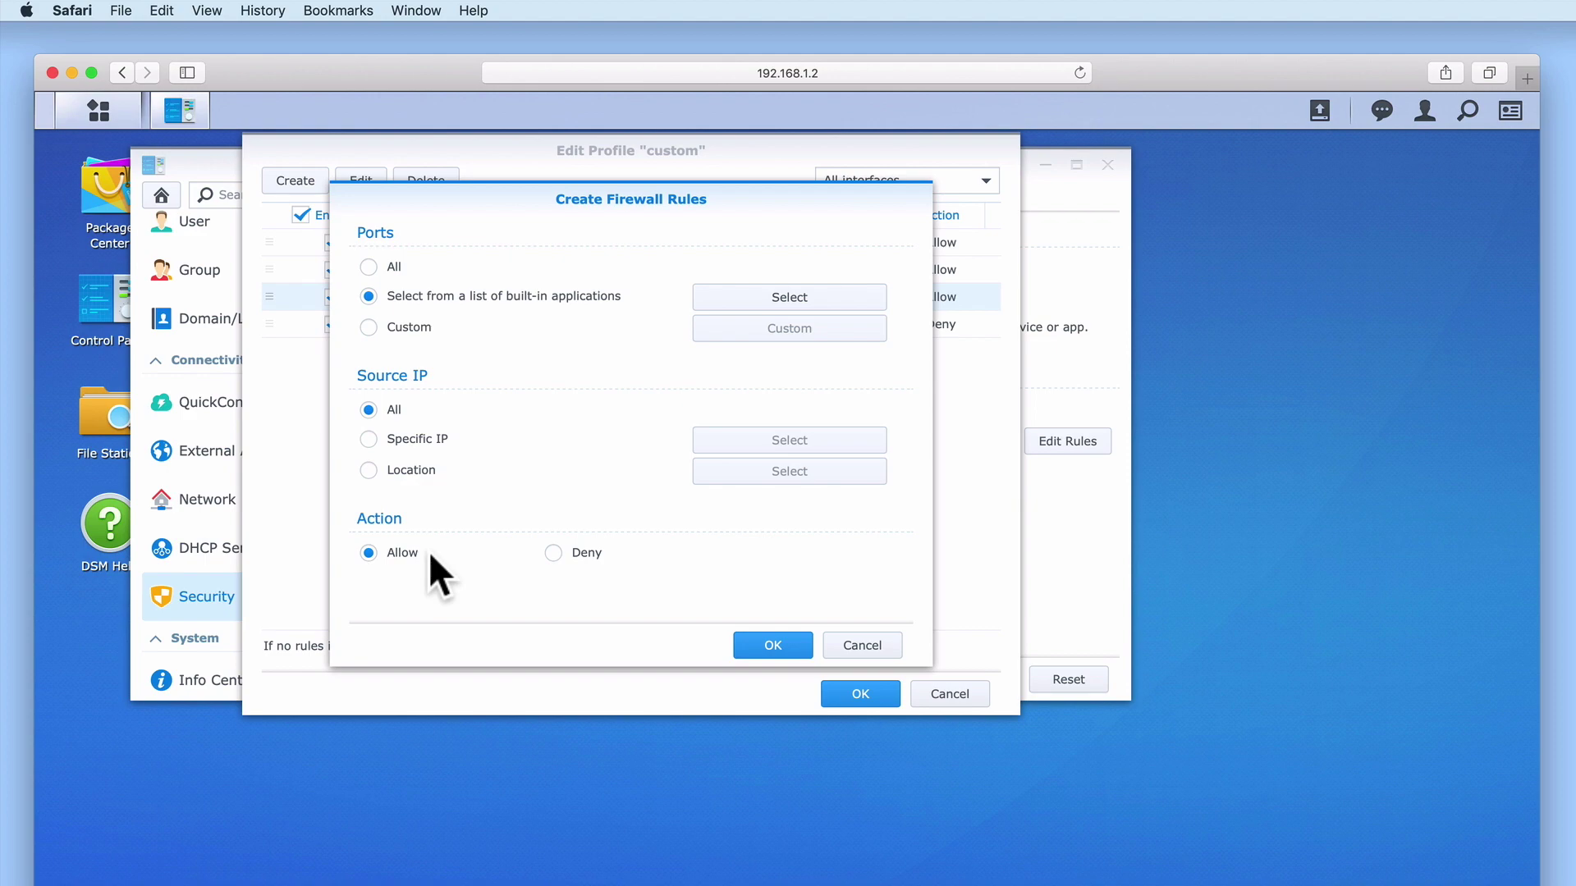
left_click(760, 647)
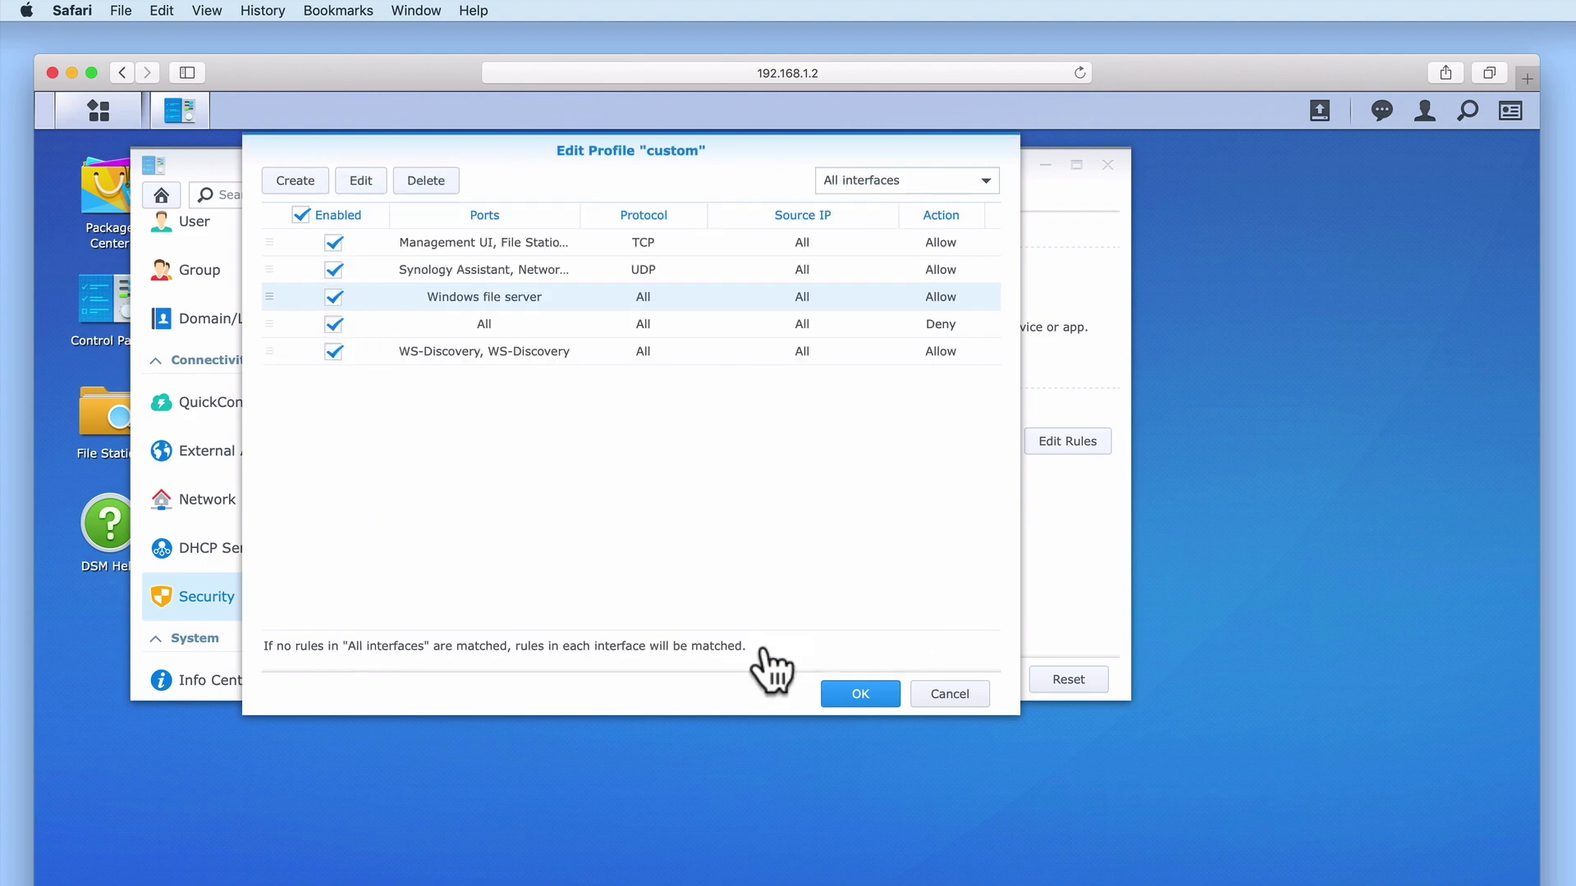
left_click_drag(269, 353, 279, 326)
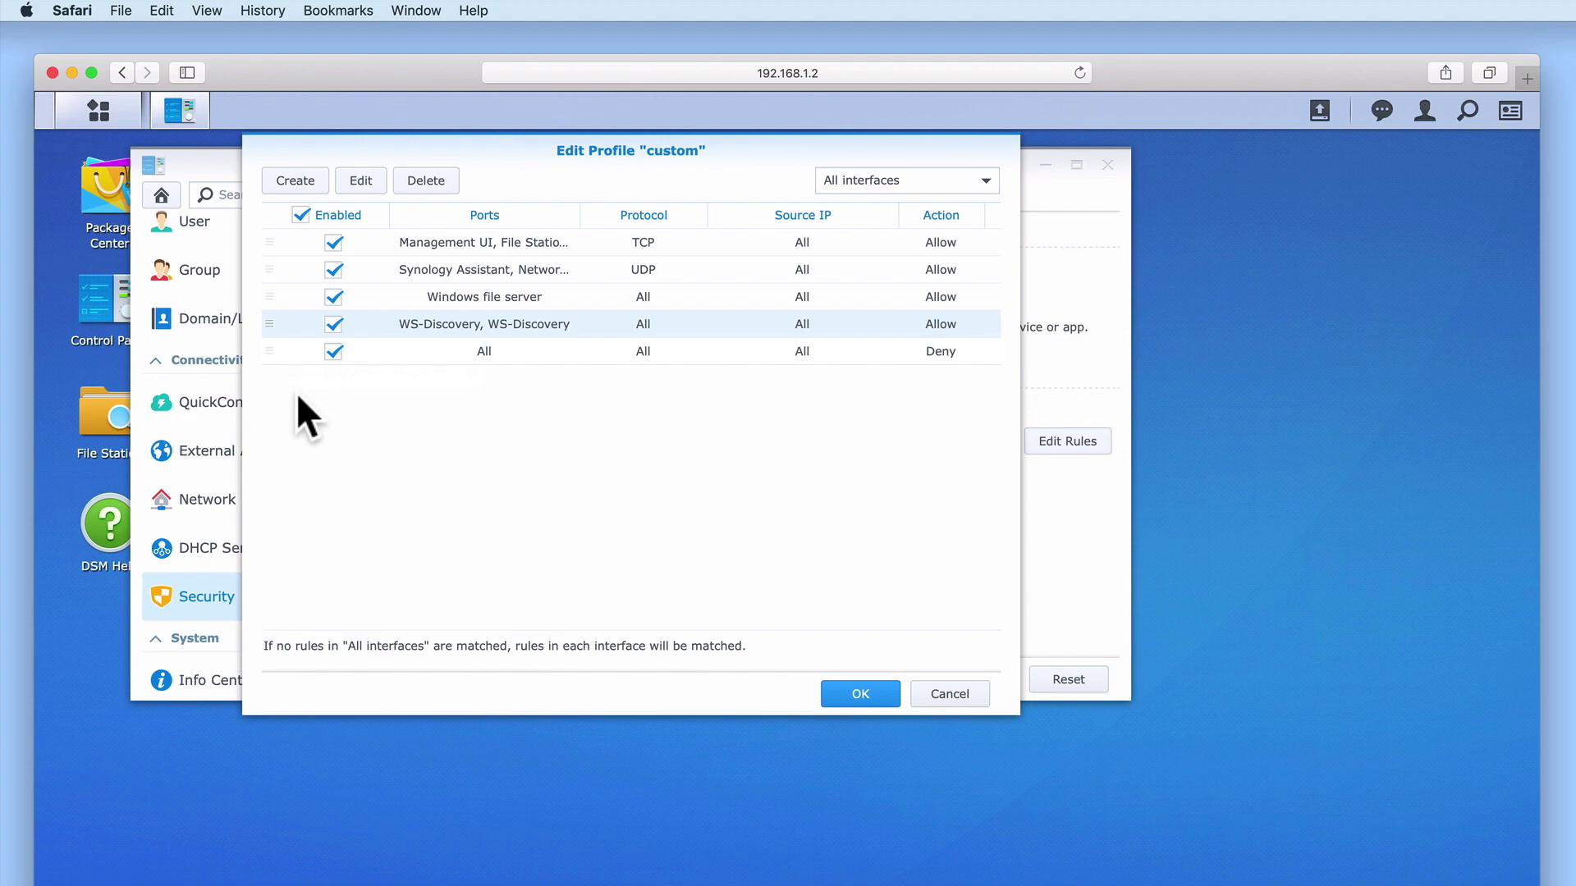
Add an allow rule for the built-in Bonjour application (port 5353) from all source IPs, and place it above the deny-all rule
left_click(297, 181)
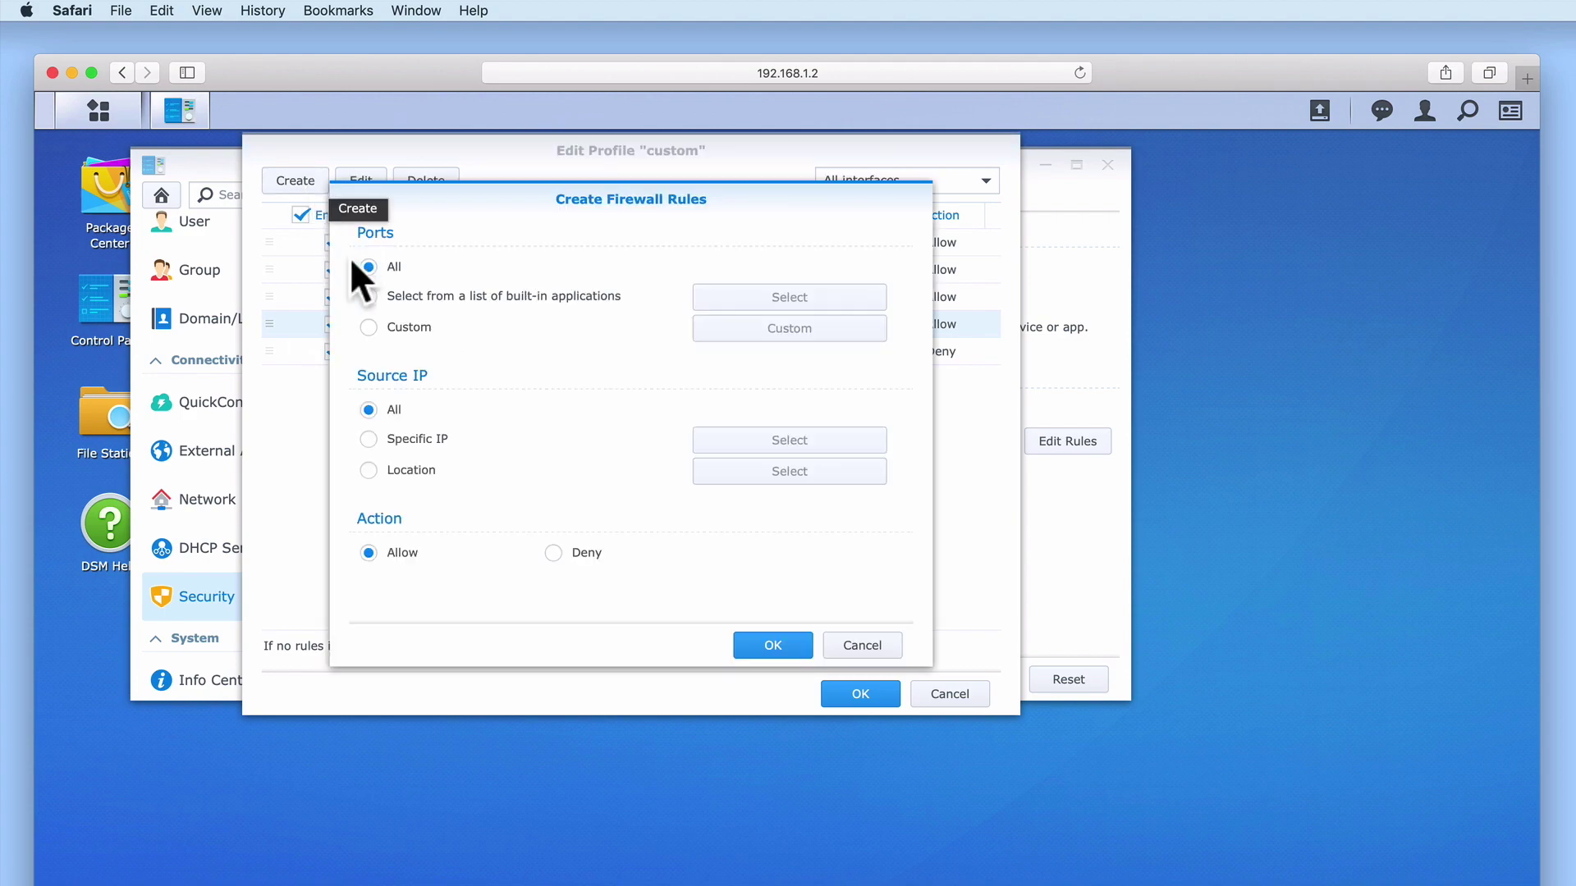
left_click(530, 297)
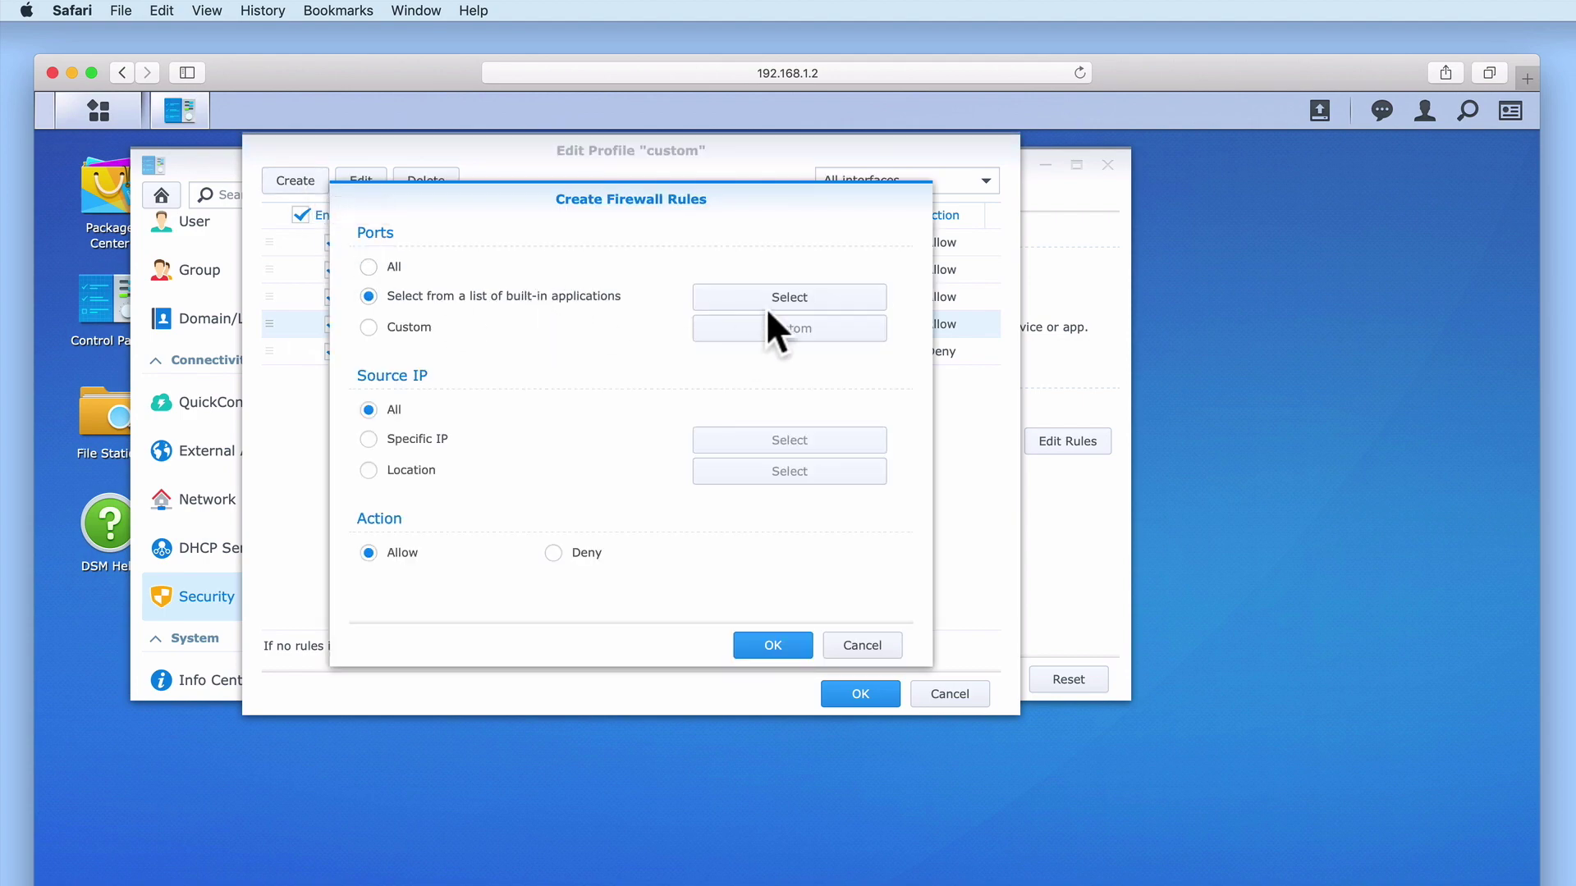
left_click(772, 297)
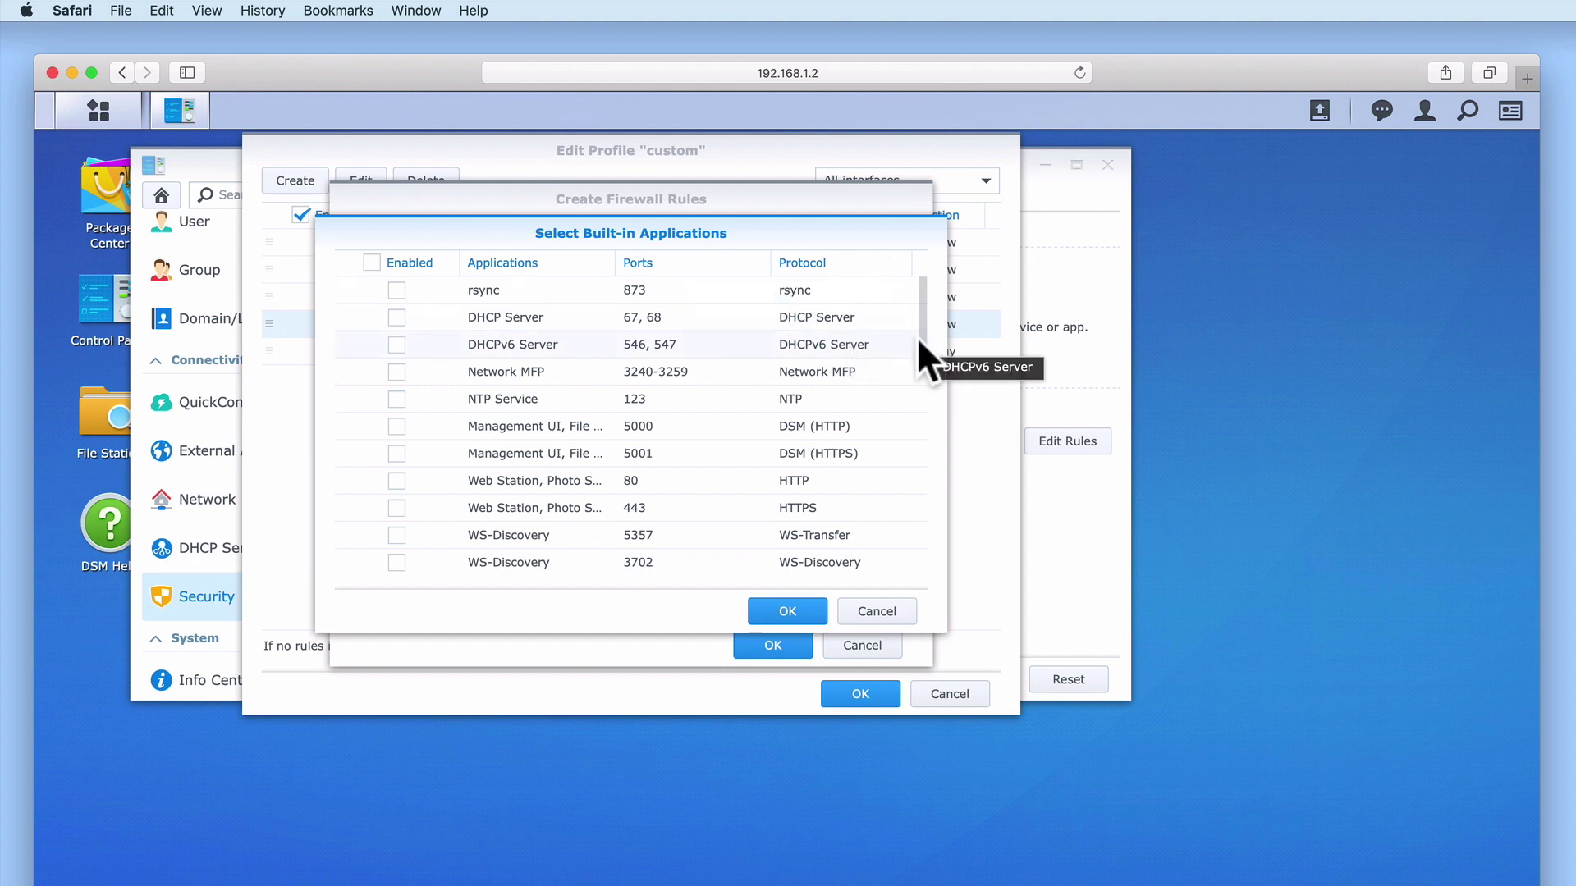
left_click_drag(924, 311, 888, 491)
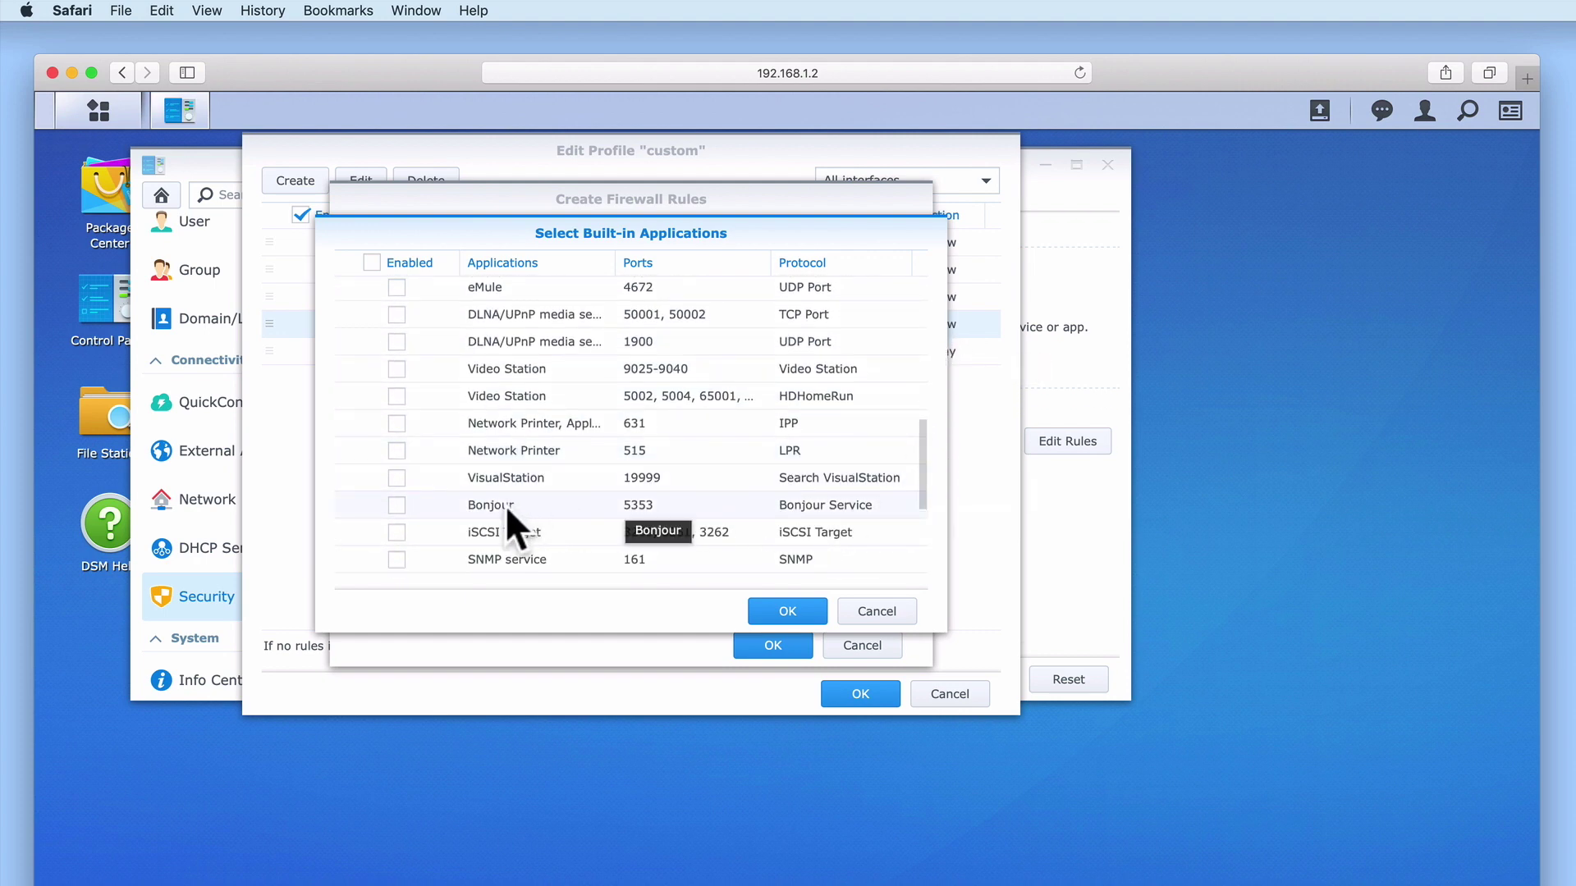
left_click(397, 503)
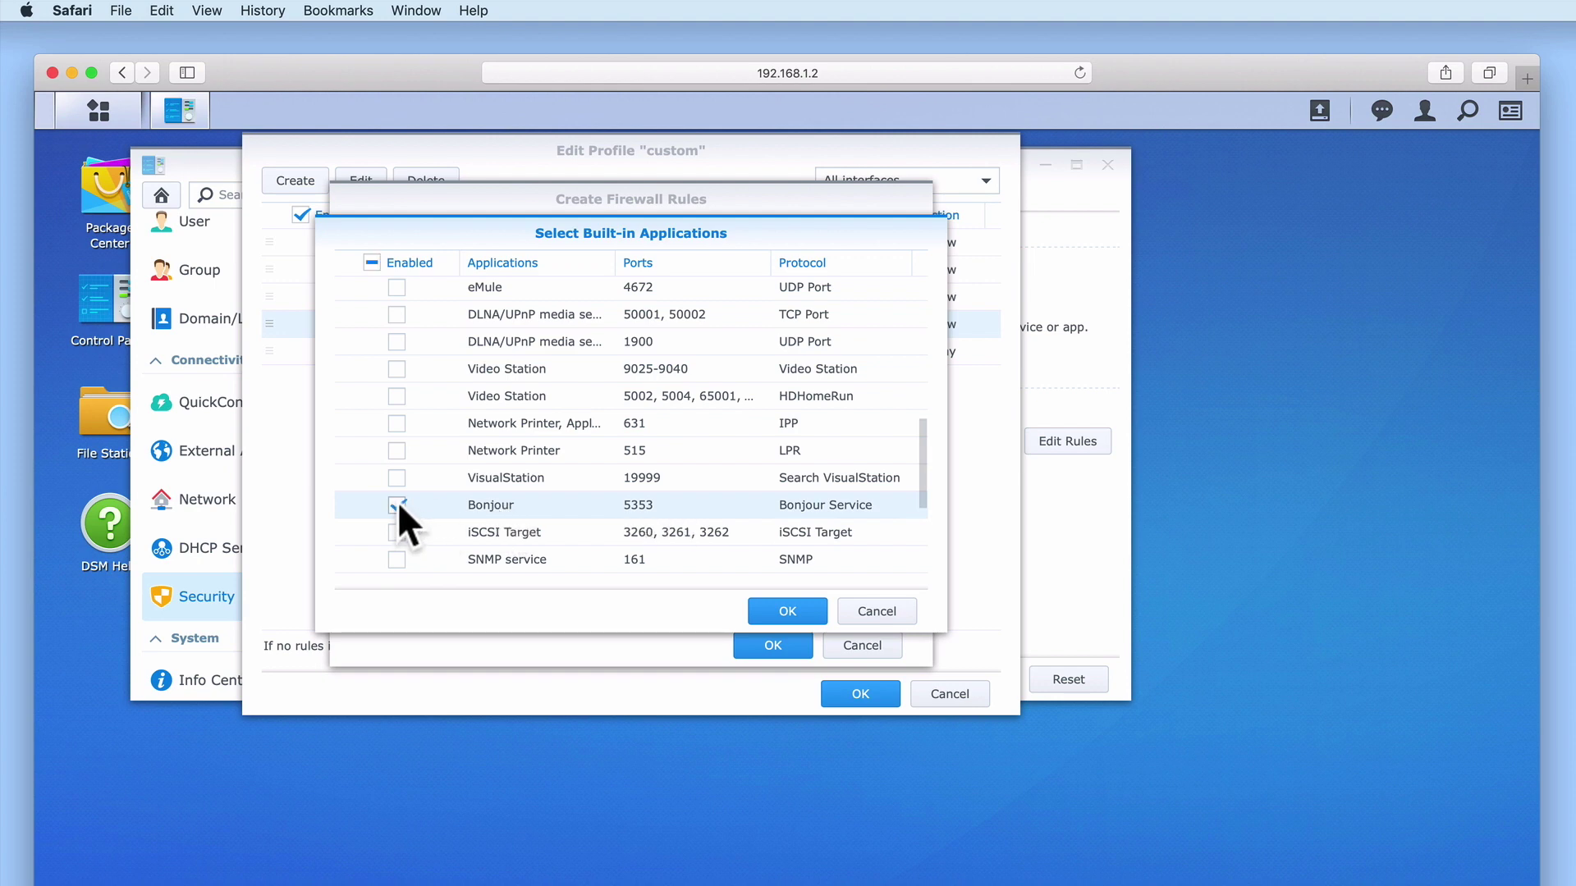
left_click(787, 611)
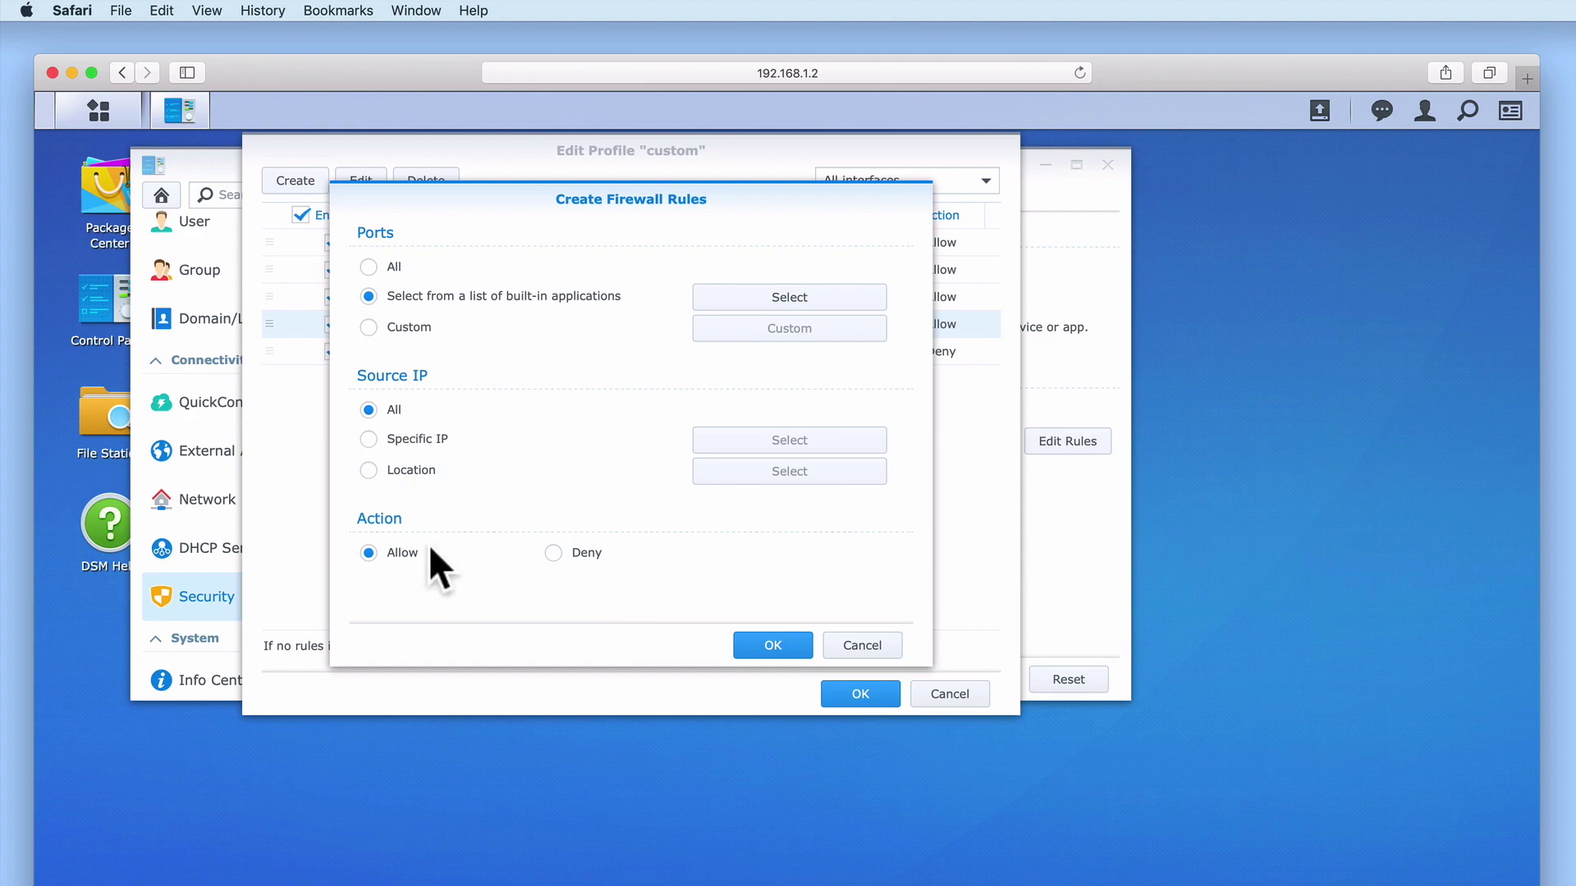
left_click(771, 646)
left_click_drag(270, 378, 276, 343)
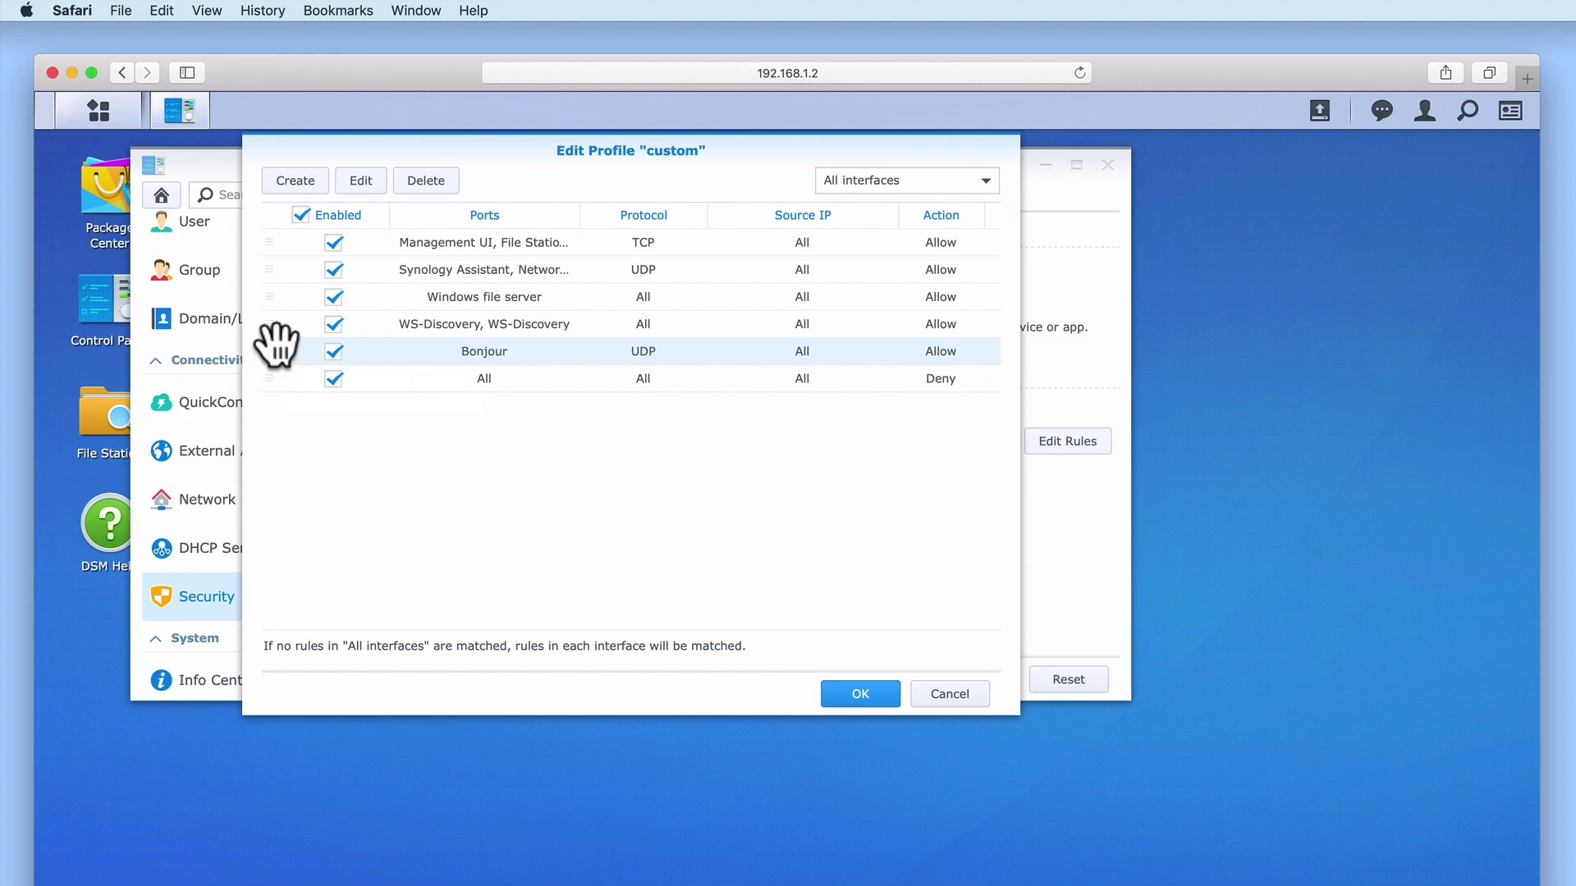
Add an allow rule for Web Station, Photo Station and Web Mail on ports 80 and 443 from all source IPs, placing it above the deny-all rule
left_click(309, 177)
left_click(368, 295)
left_click(789, 297)
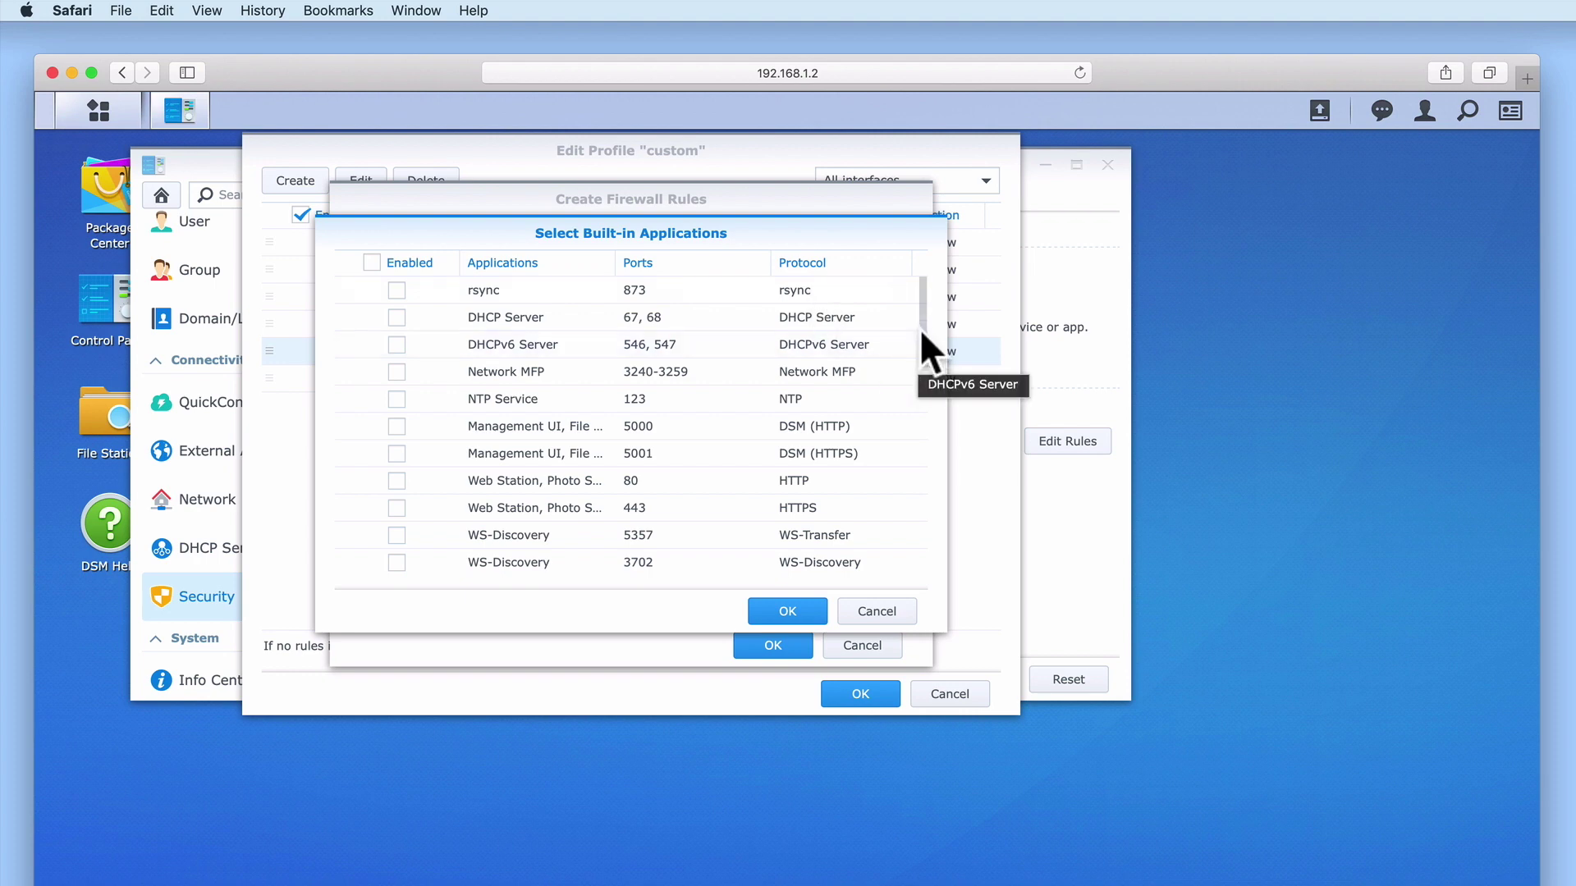
mouse_move(923, 318)
left_mouse_down()
mouse_move(947, 516)
mouse_move(942, 340)
left_mouse_up()
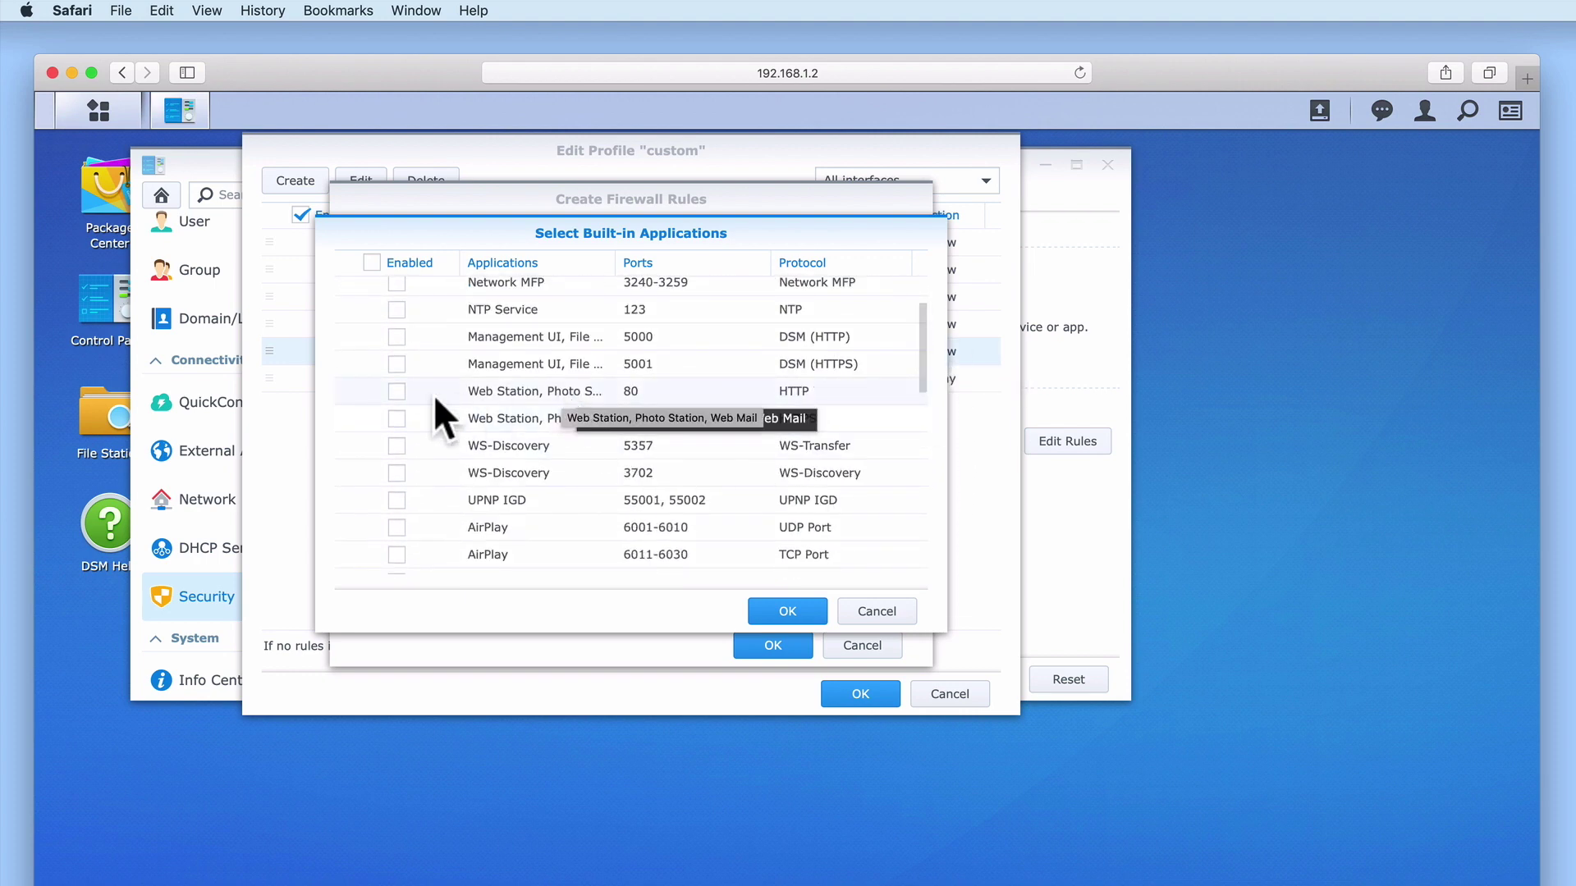
left_click(398, 392)
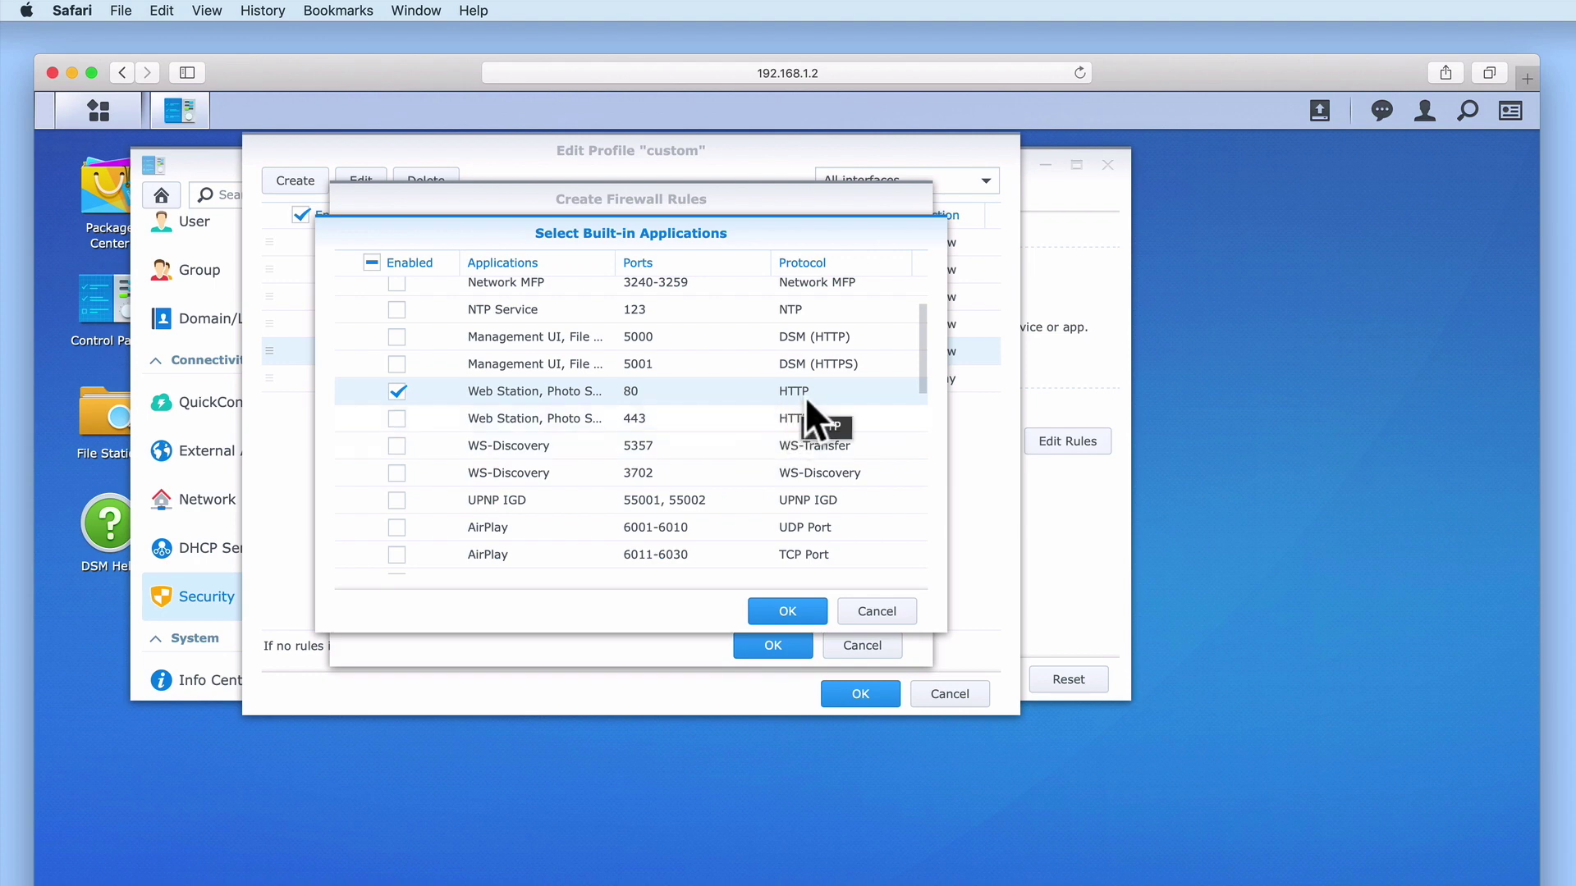
left_click(397, 418)
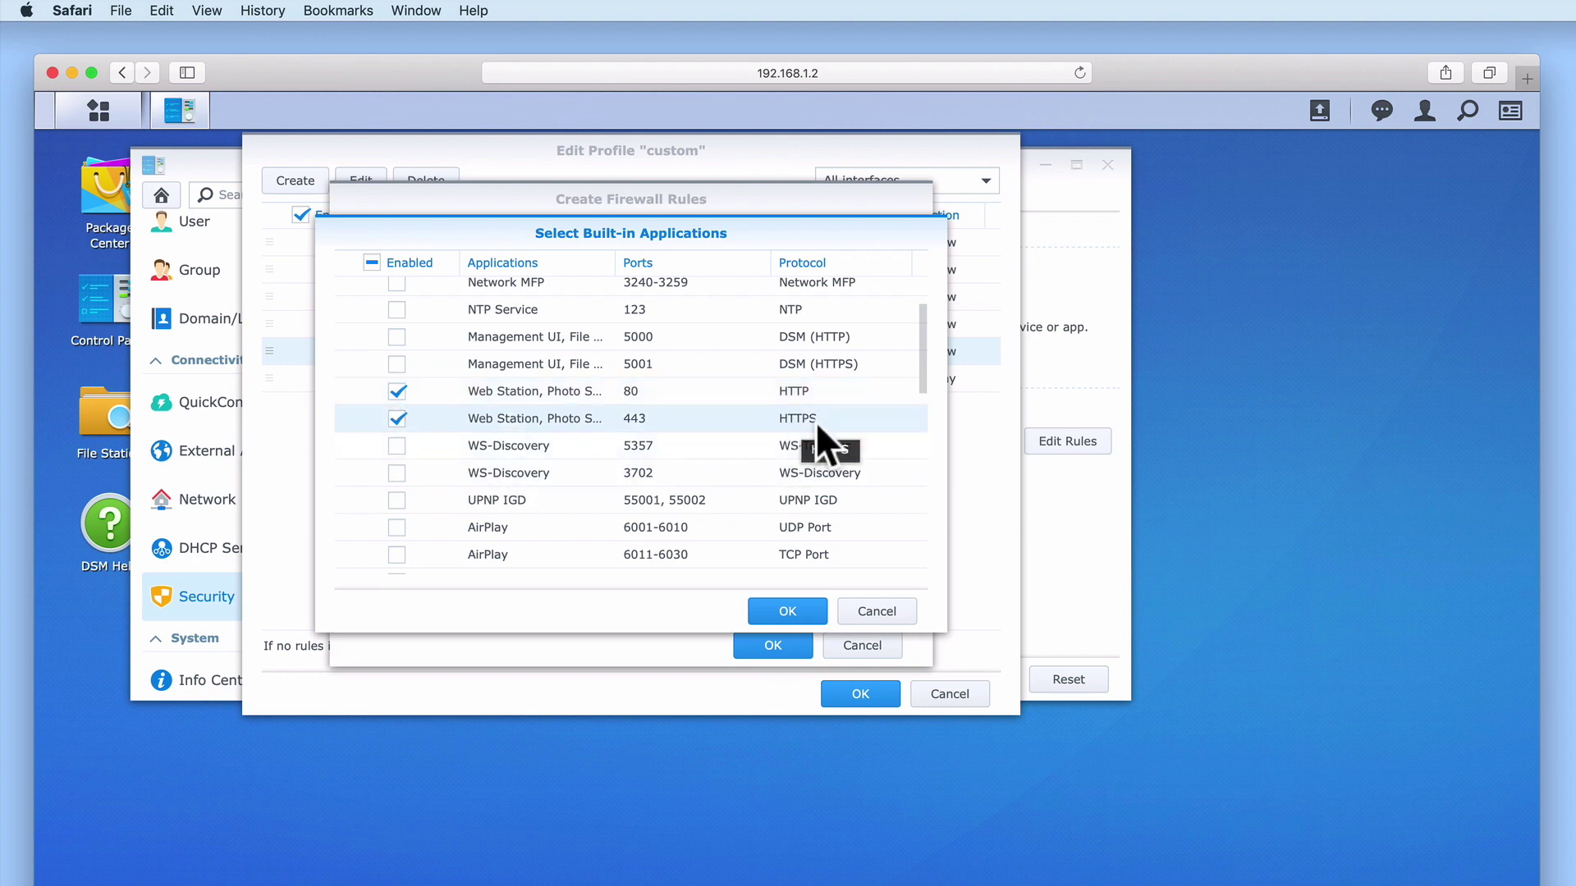
left_click(787, 611)
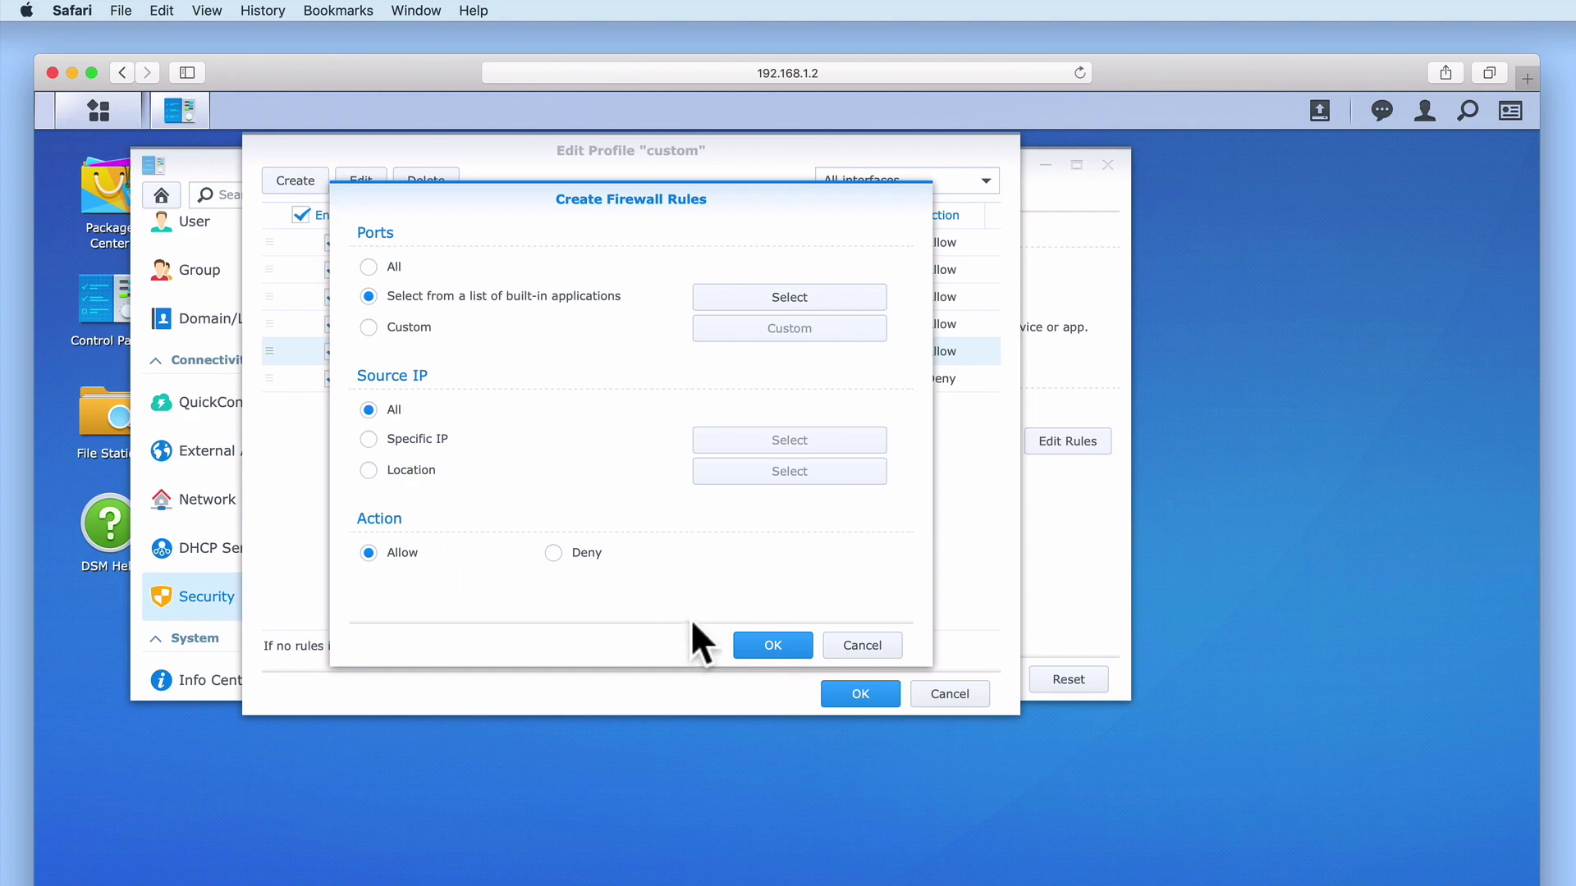
left_click(773, 645)
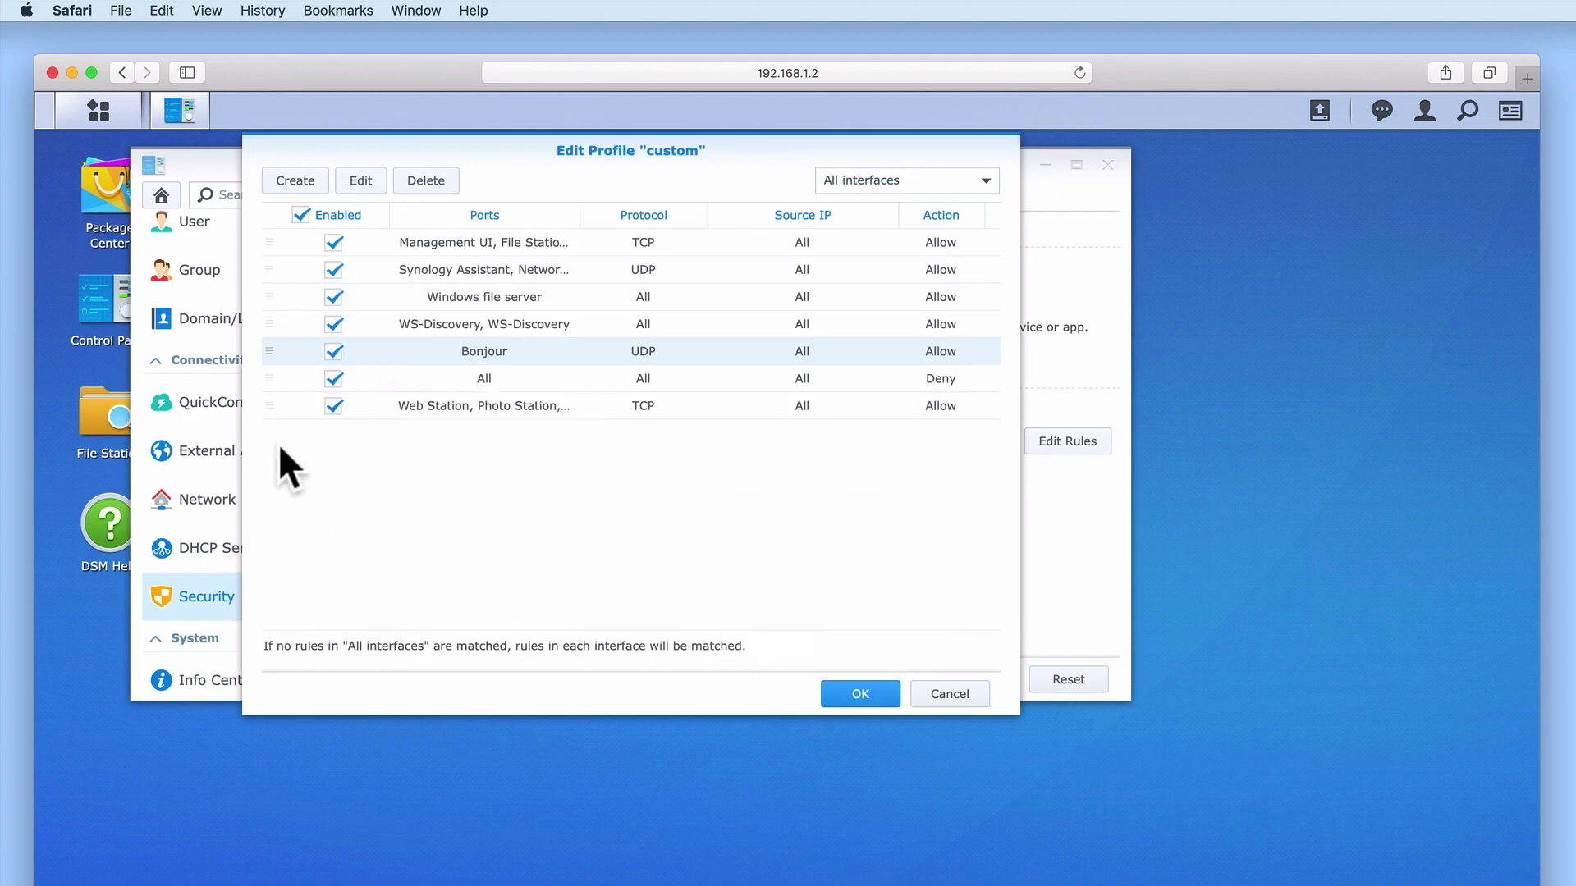
left_click_drag(271, 407, 280, 376)
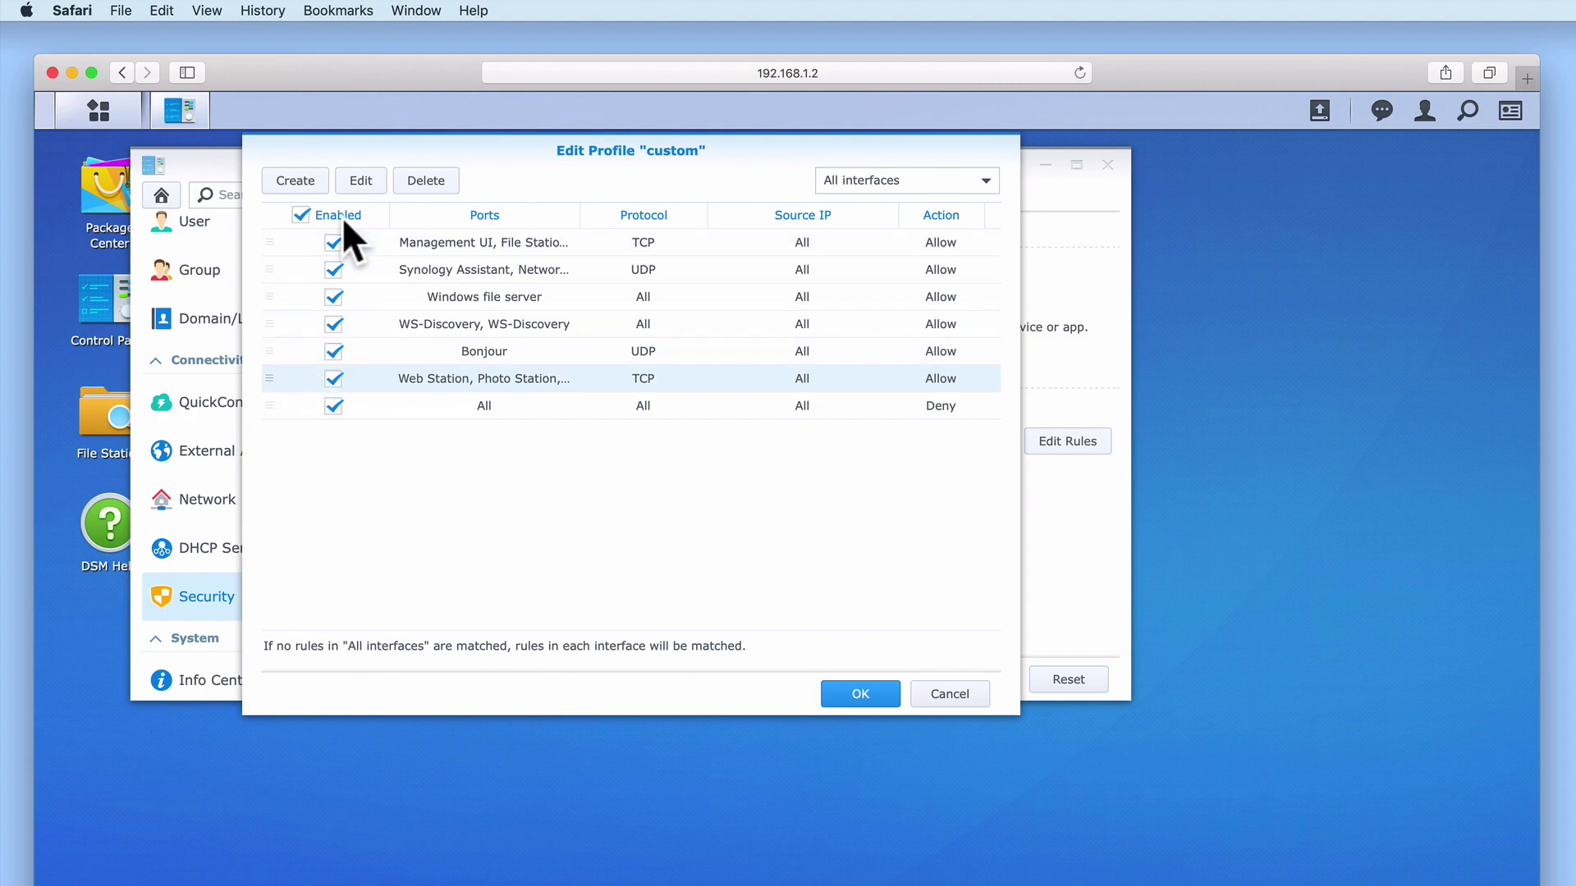
Add an allow rule for both DLNA/UPnP media server applications (ports 50001, 50002 and 1900) from all source IPs, placing it above the deny-all rule
left_click(296, 182)
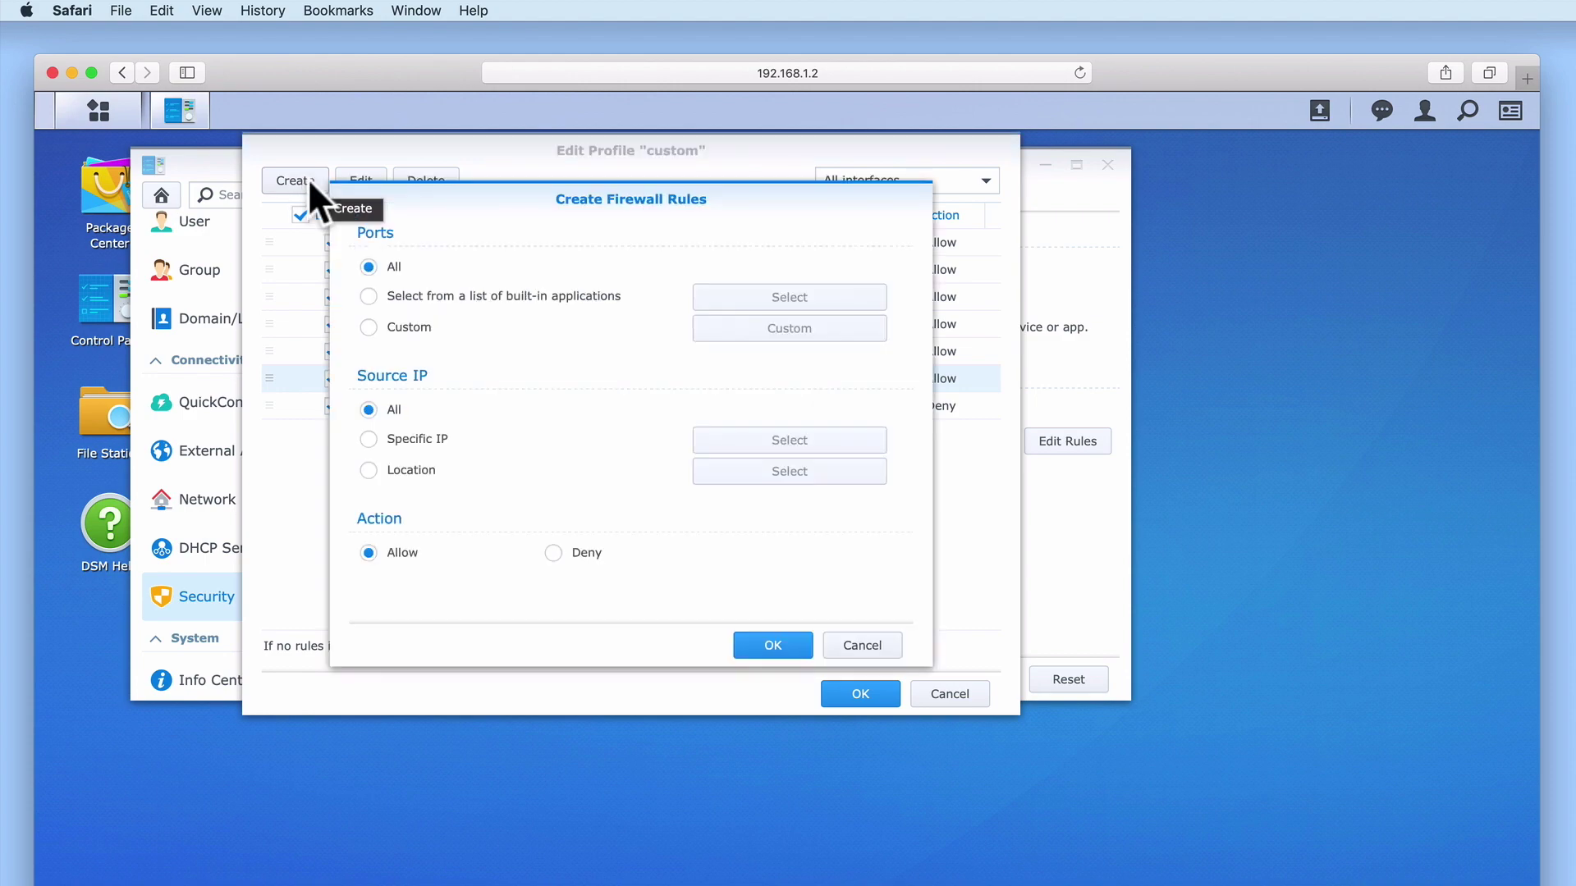
left_click(366, 295)
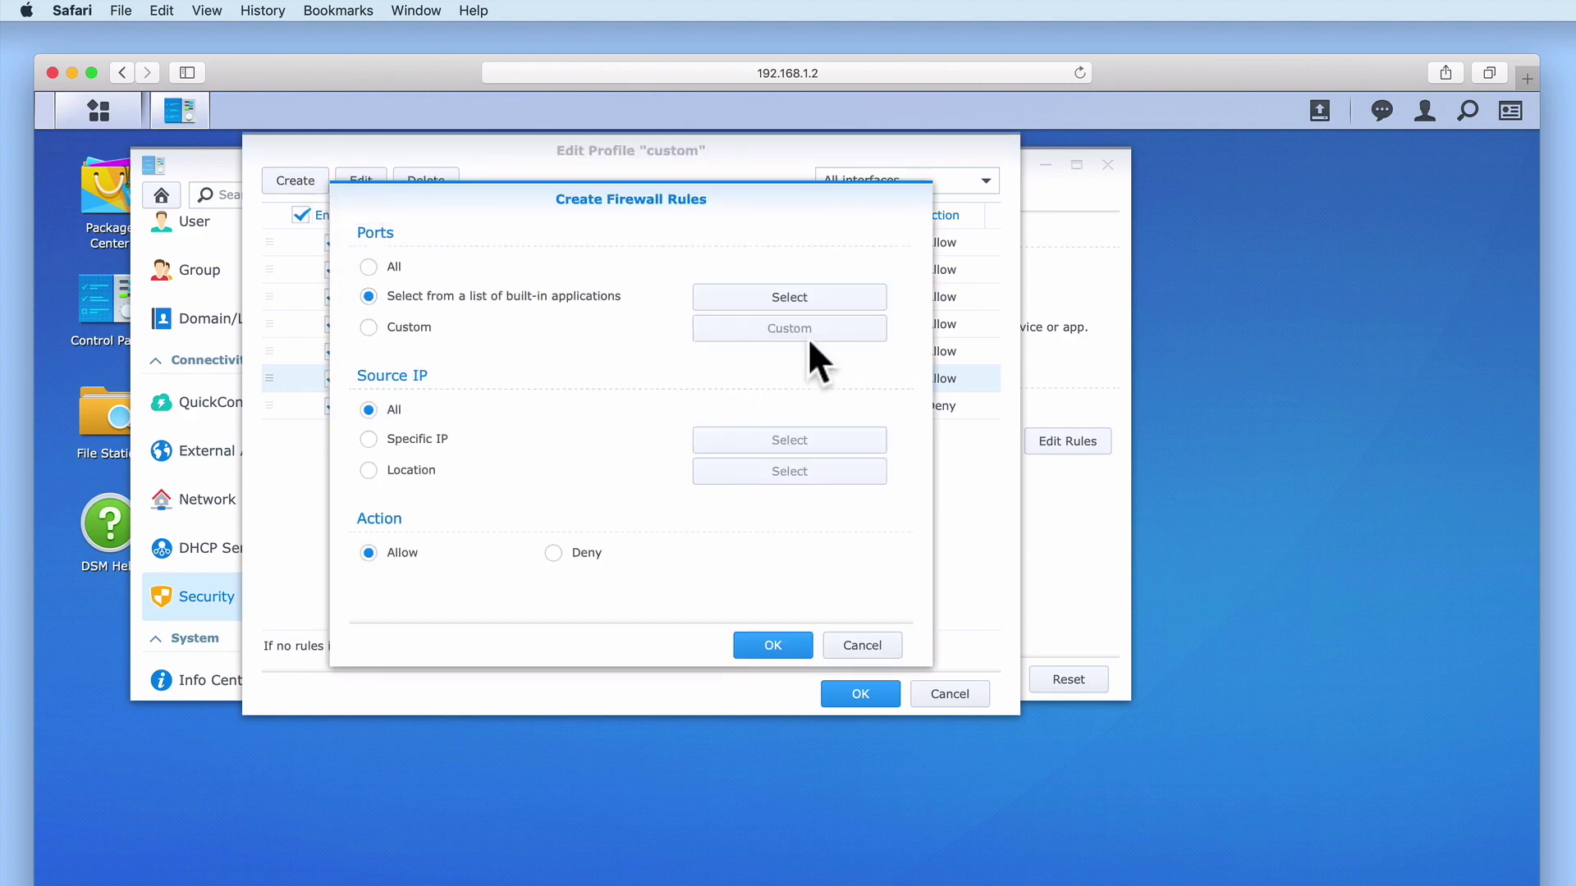
left_click(816, 298)
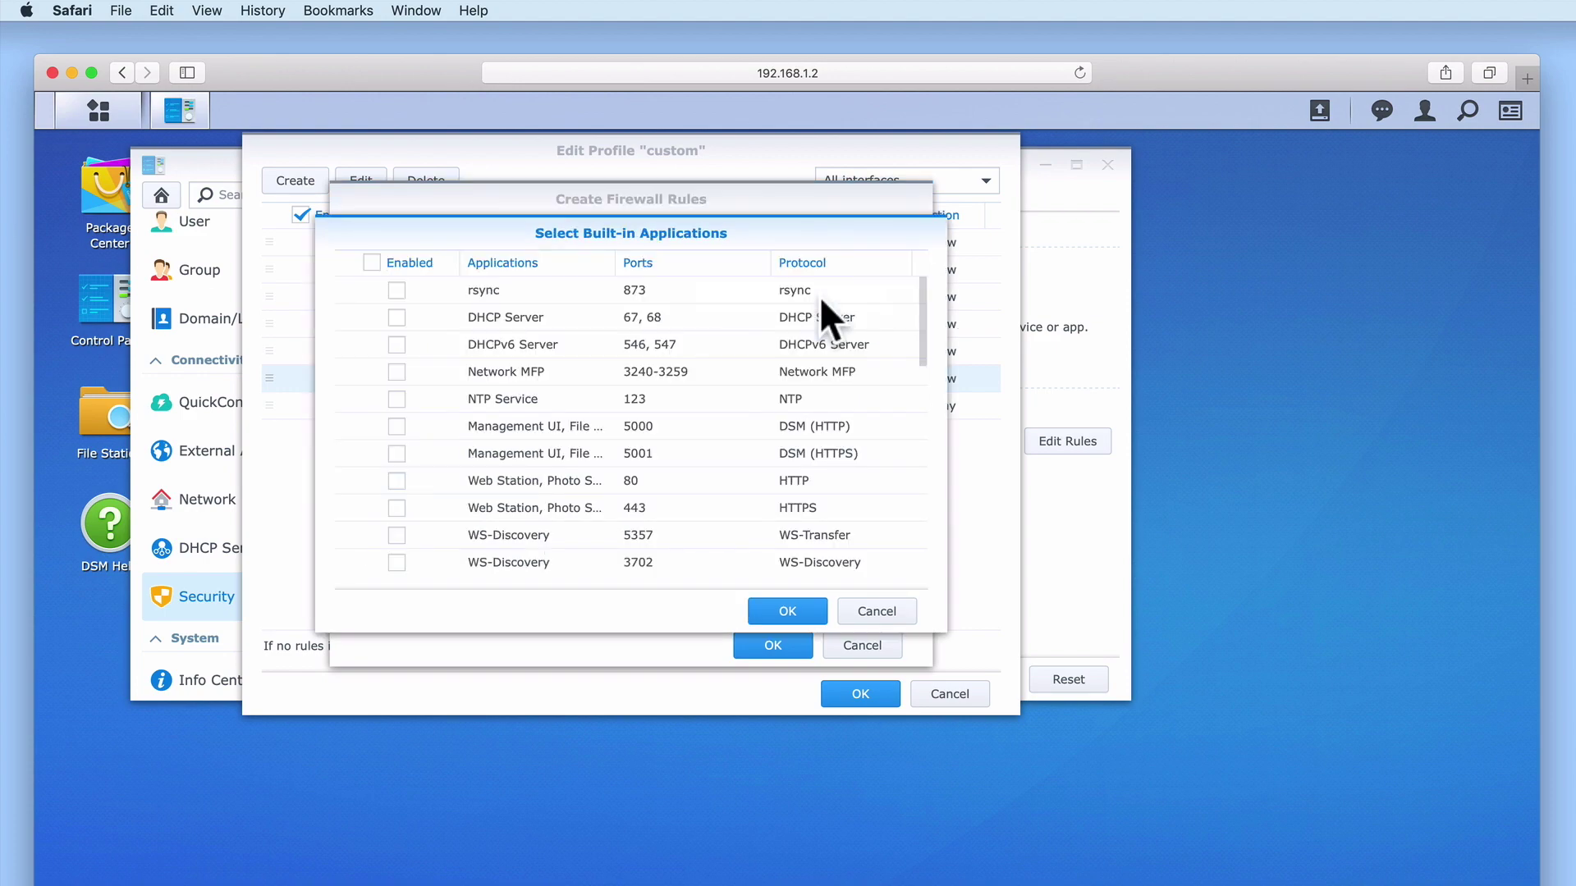
left_click_drag(922, 308, 939, 400)
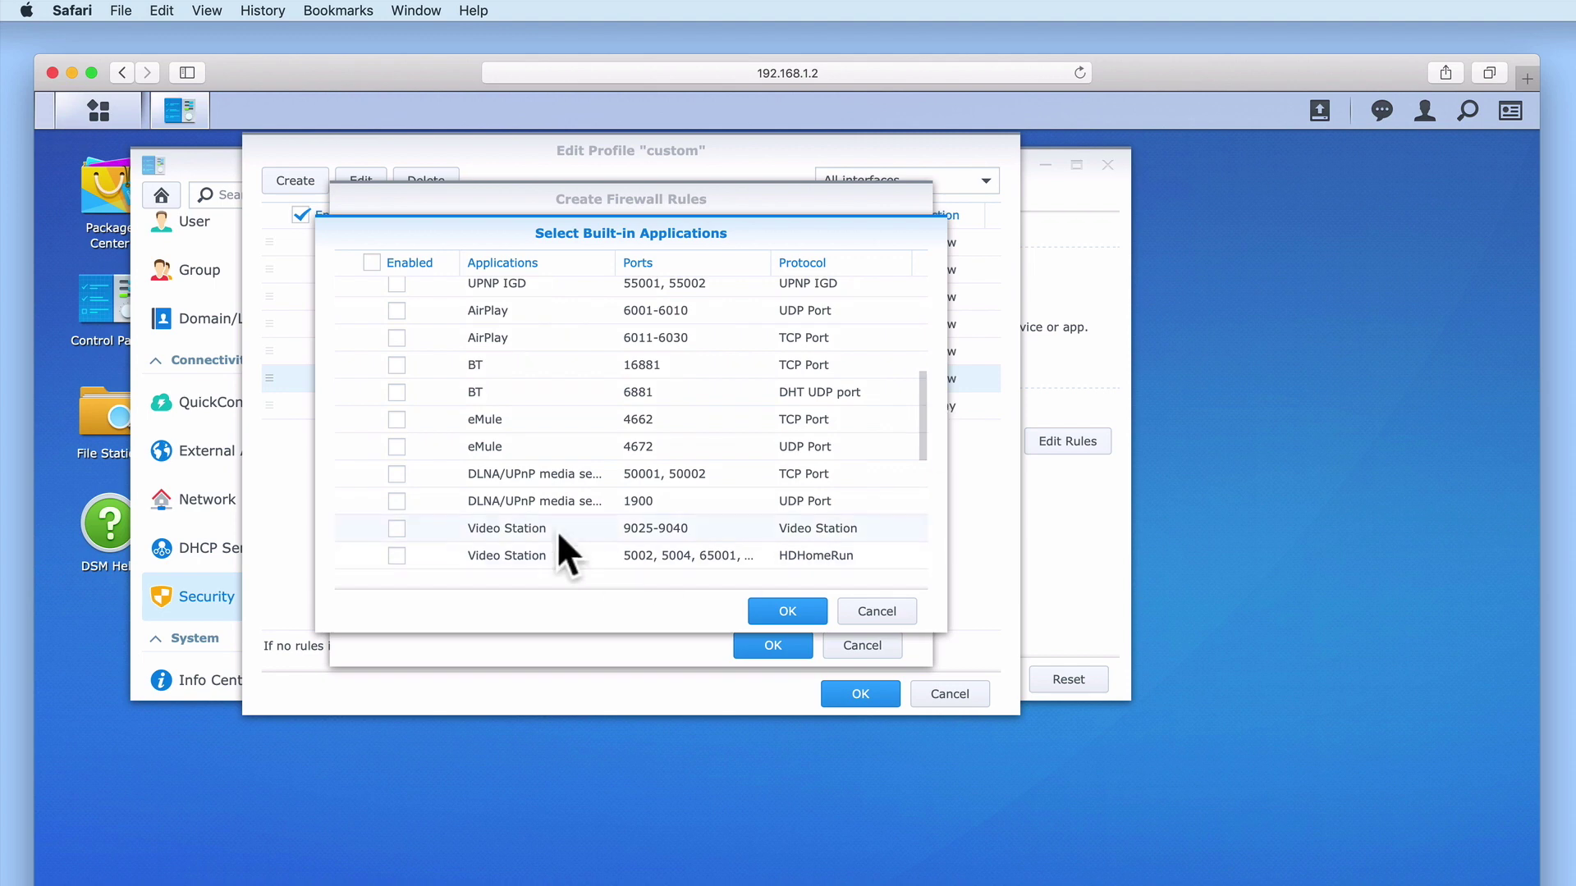
left_click(397, 474)
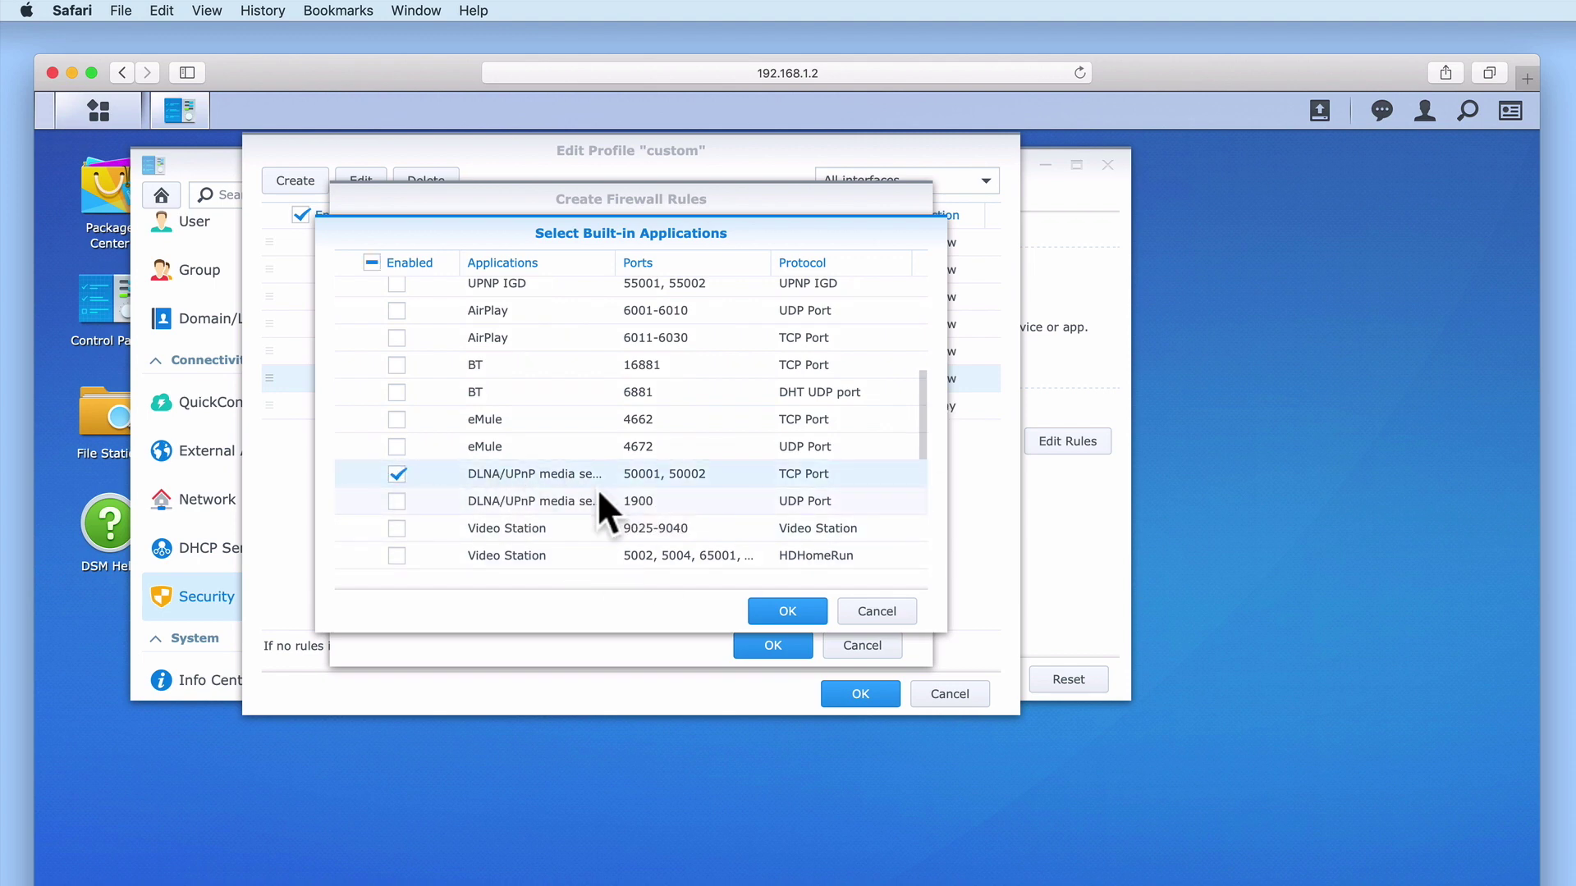
left_click(396, 501)
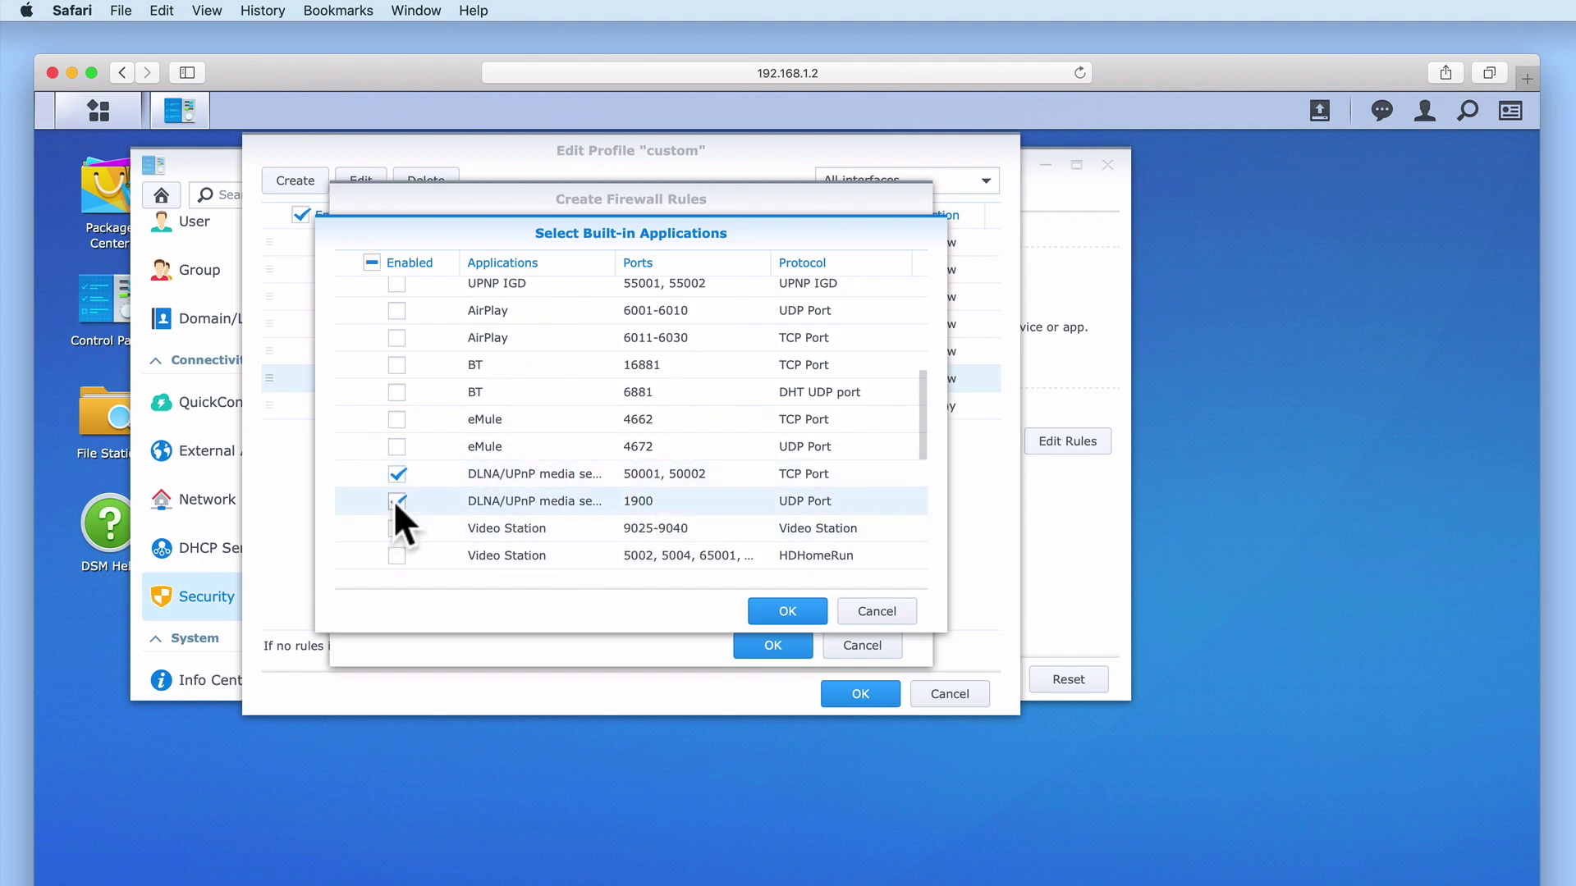
left_click(788, 614)
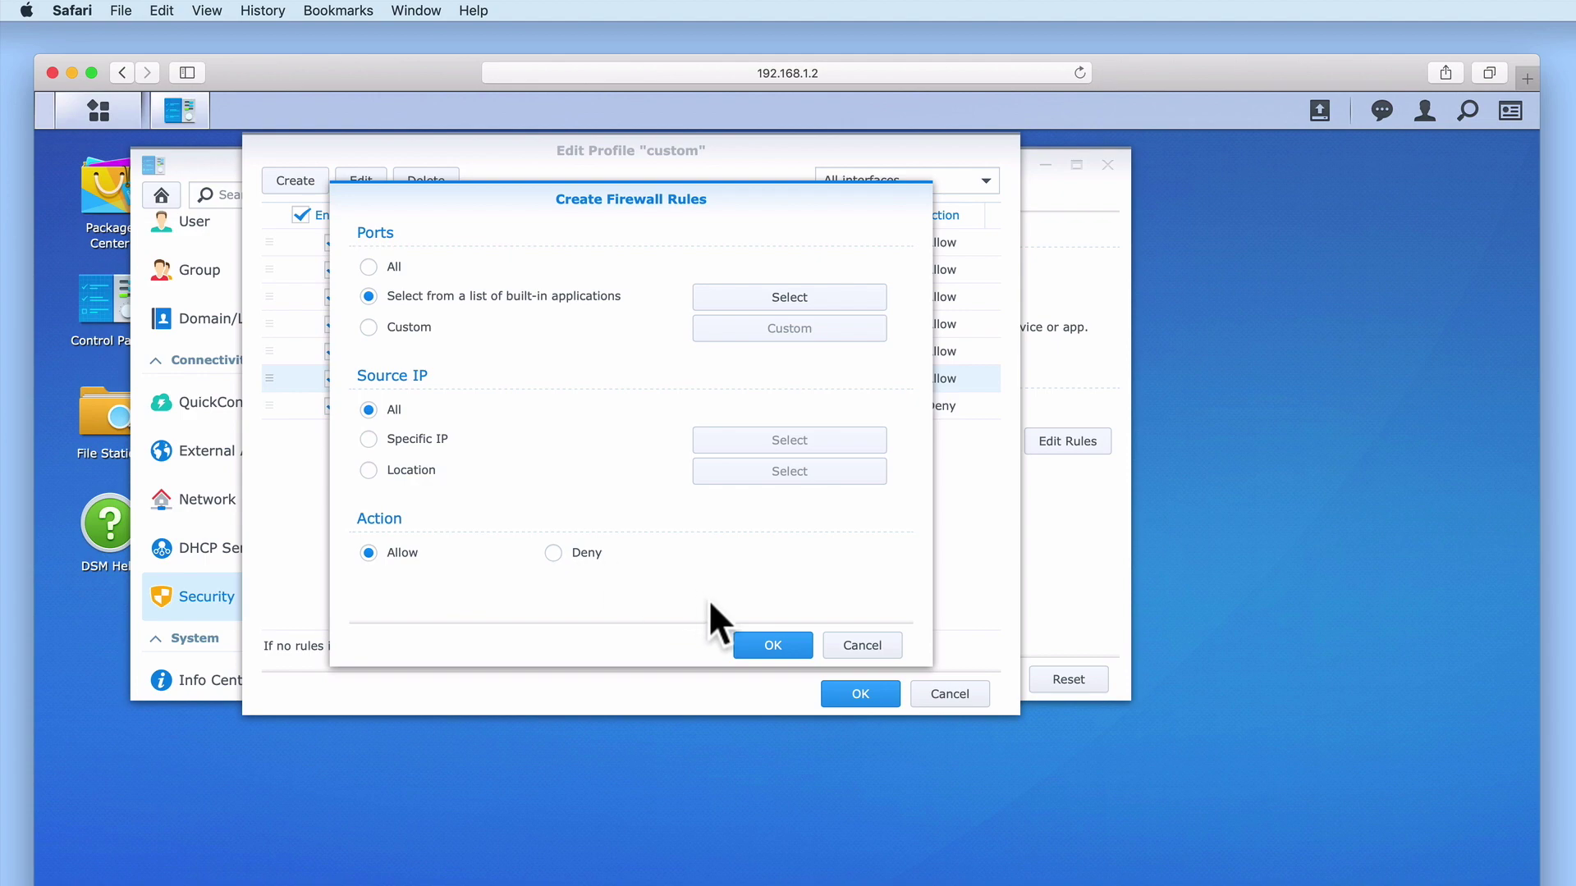
left_click(765, 645)
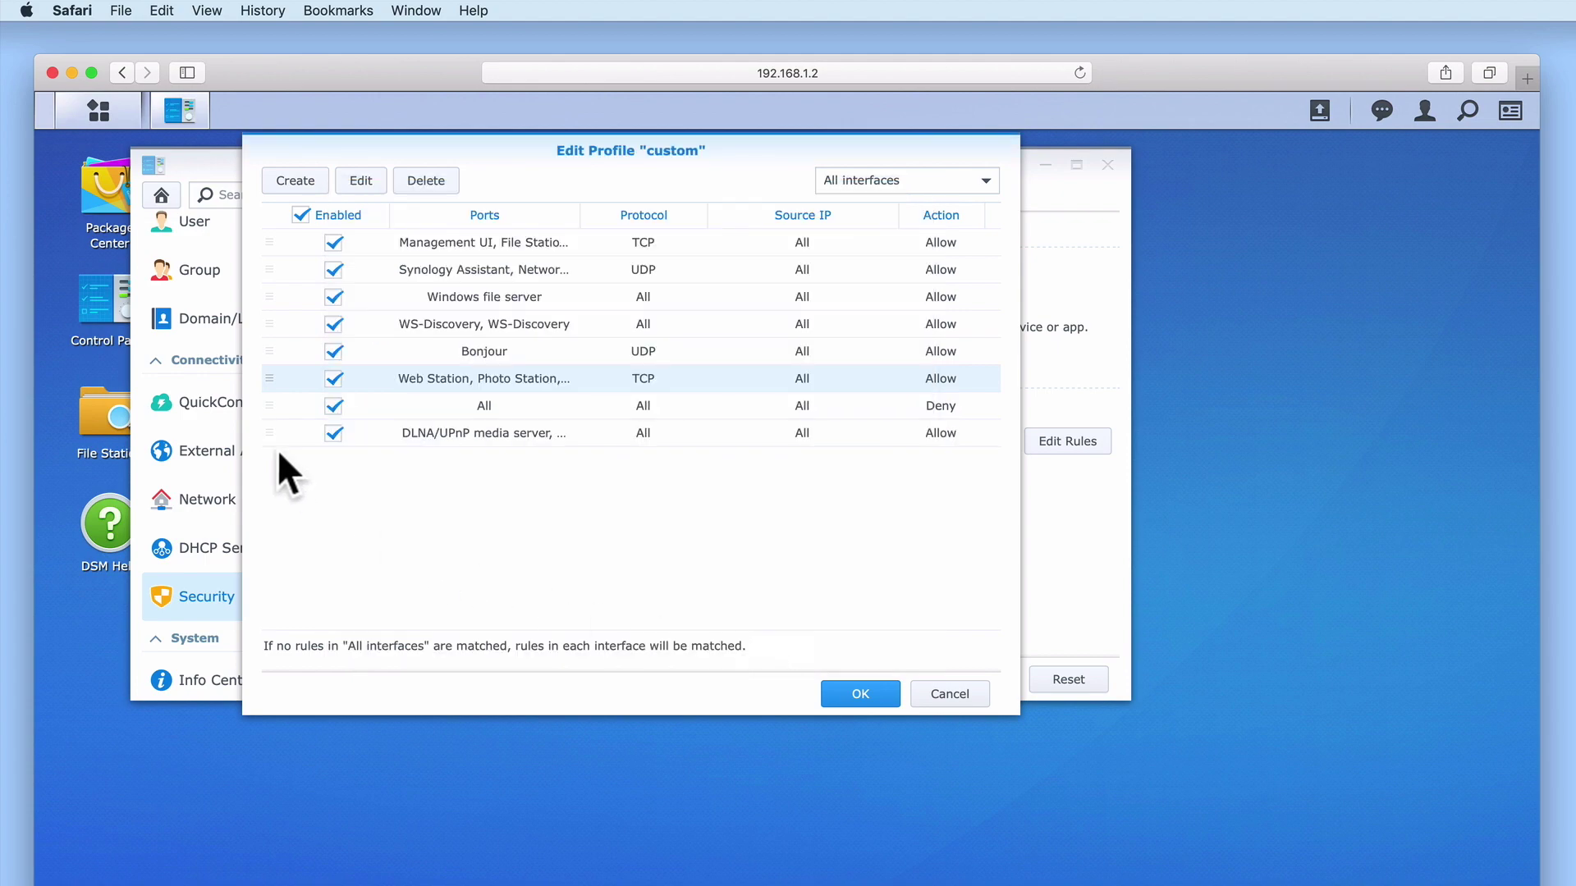
left_click_drag(269, 432, 277, 408)
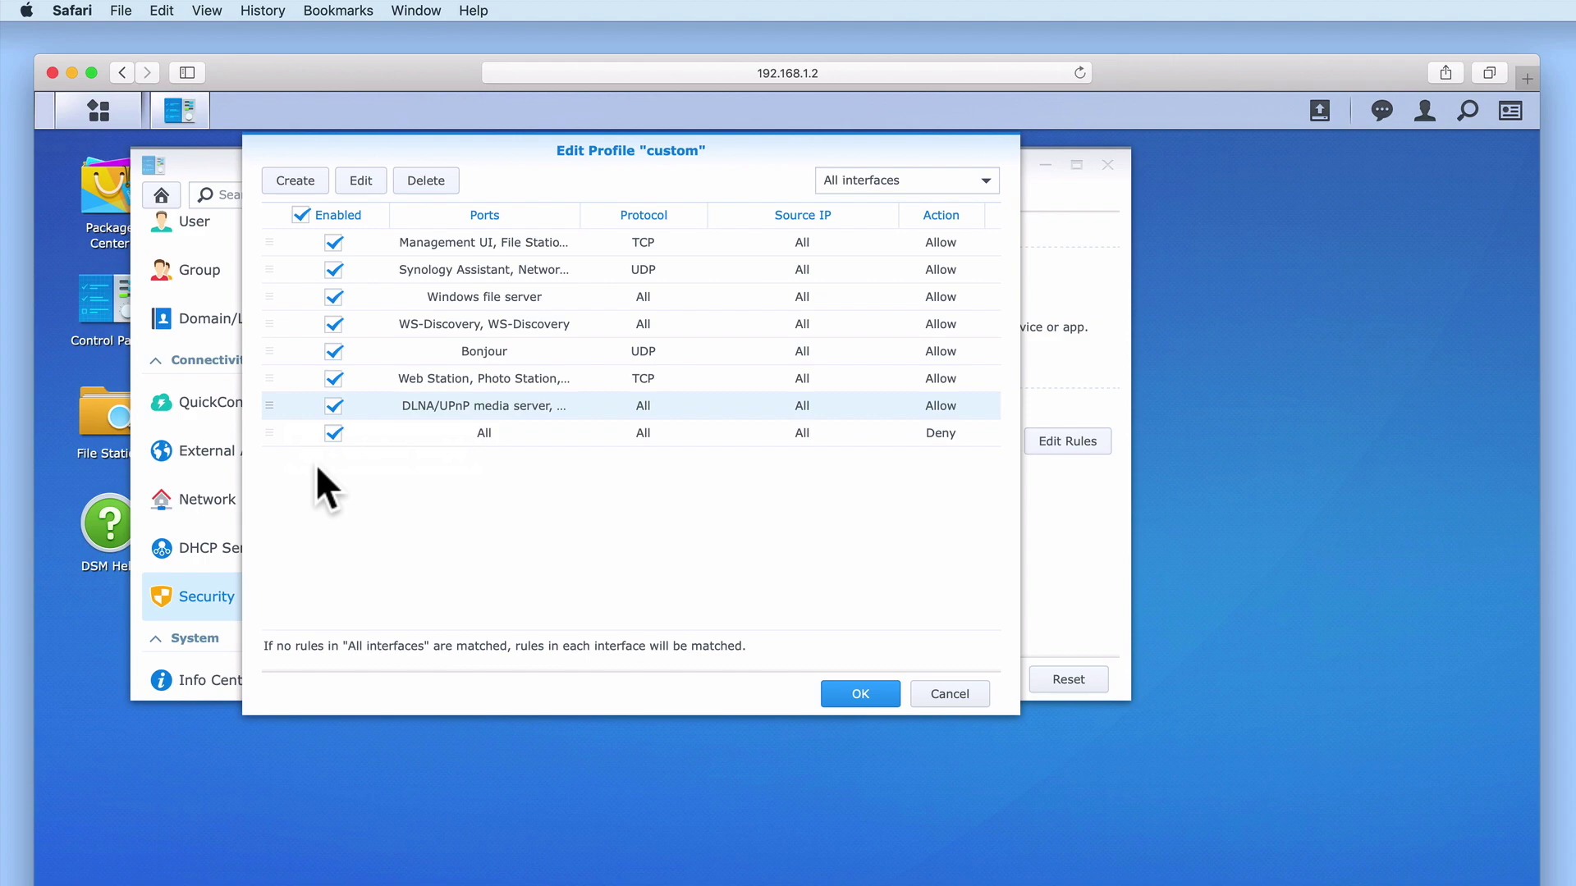
Add an allow rule for both built-in Video Station applications (ports 9025-9040 and HDHomeRun) from all source IPs, placing it above the deny-all rule
left_click(306, 183)
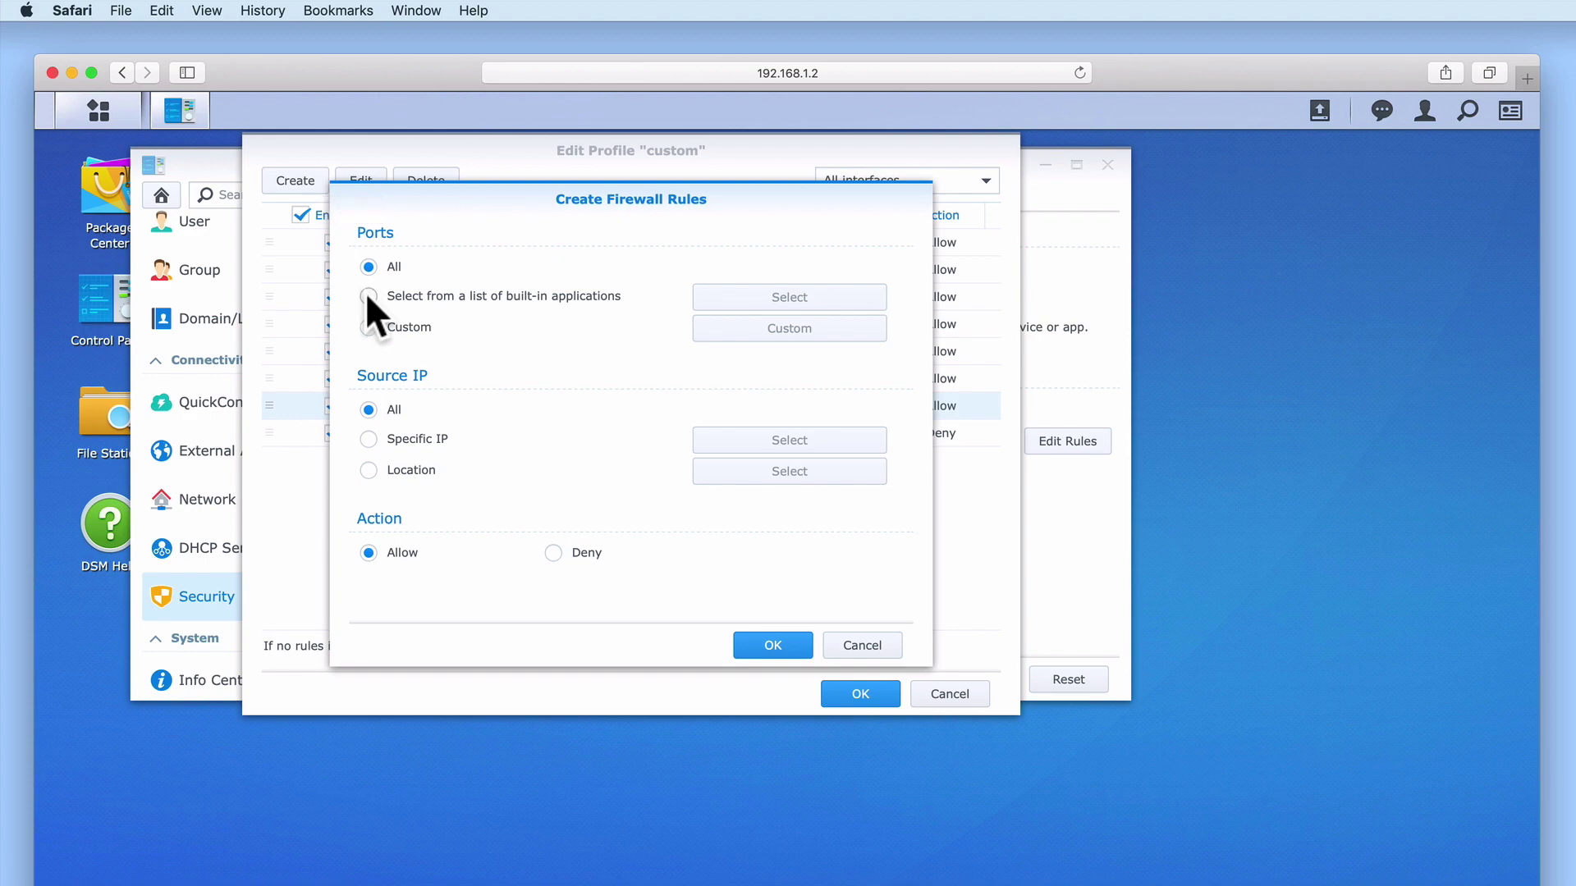
left_click(368, 296)
left_click(821, 297)
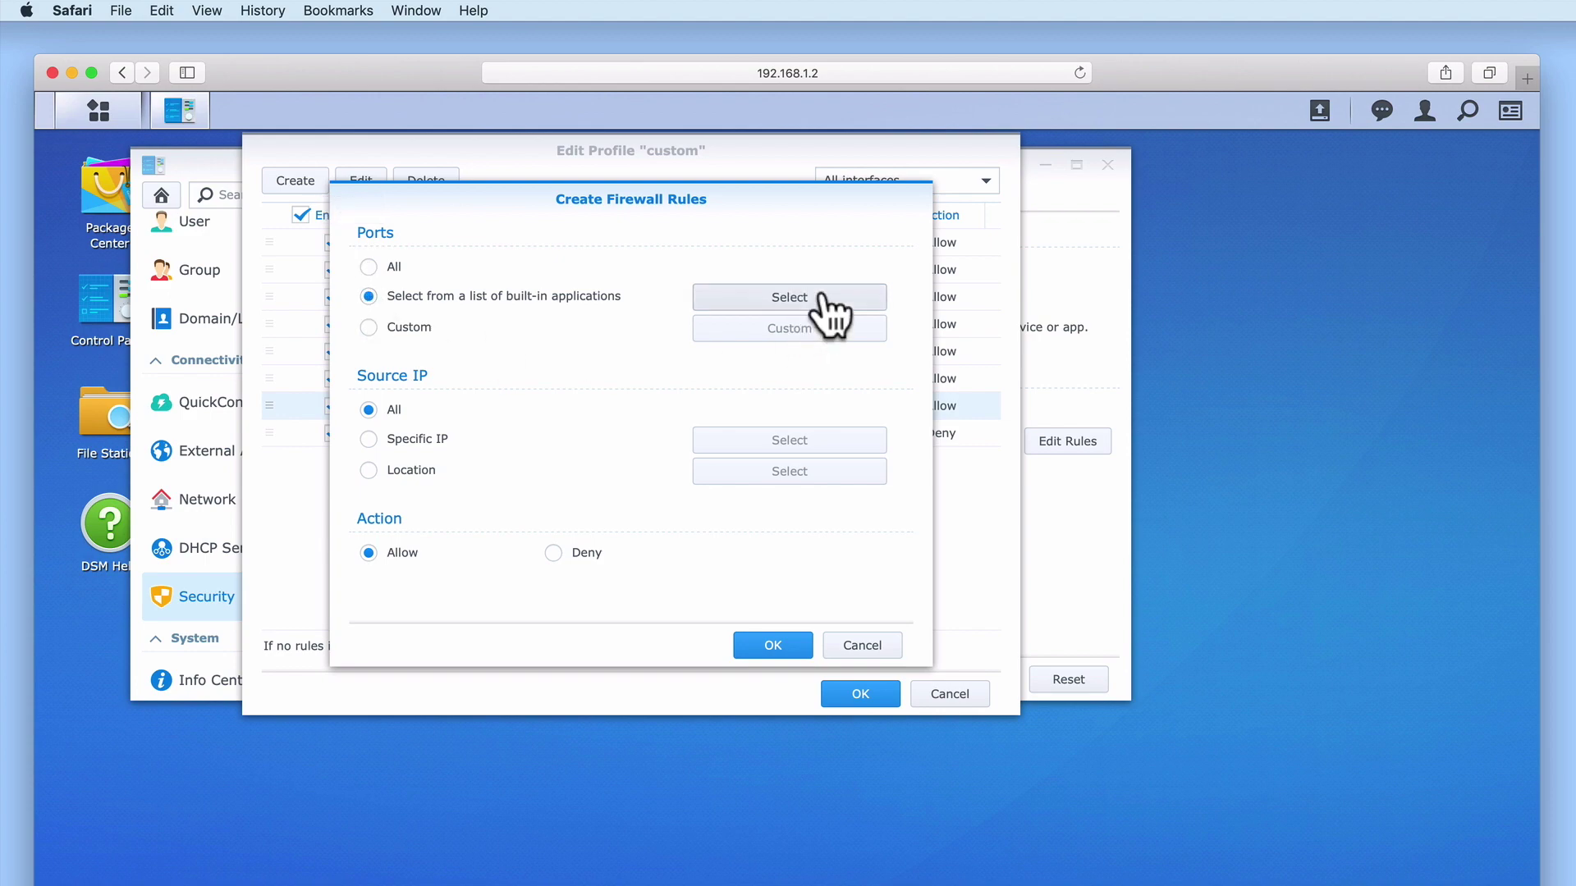
left_click_drag(920, 313, 932, 414)
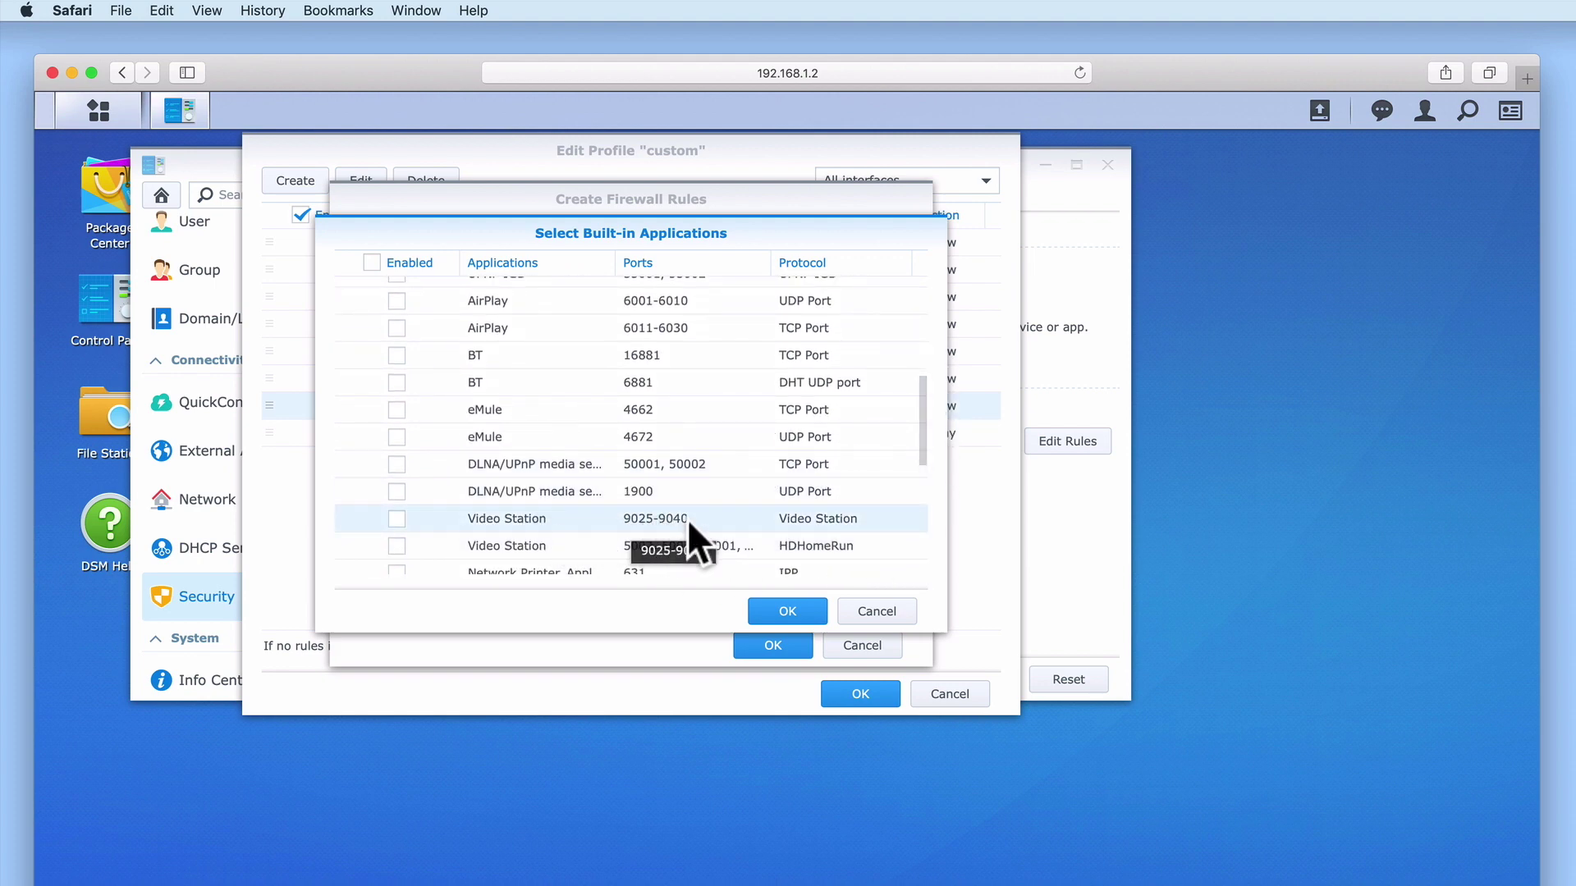
left_click(397, 518)
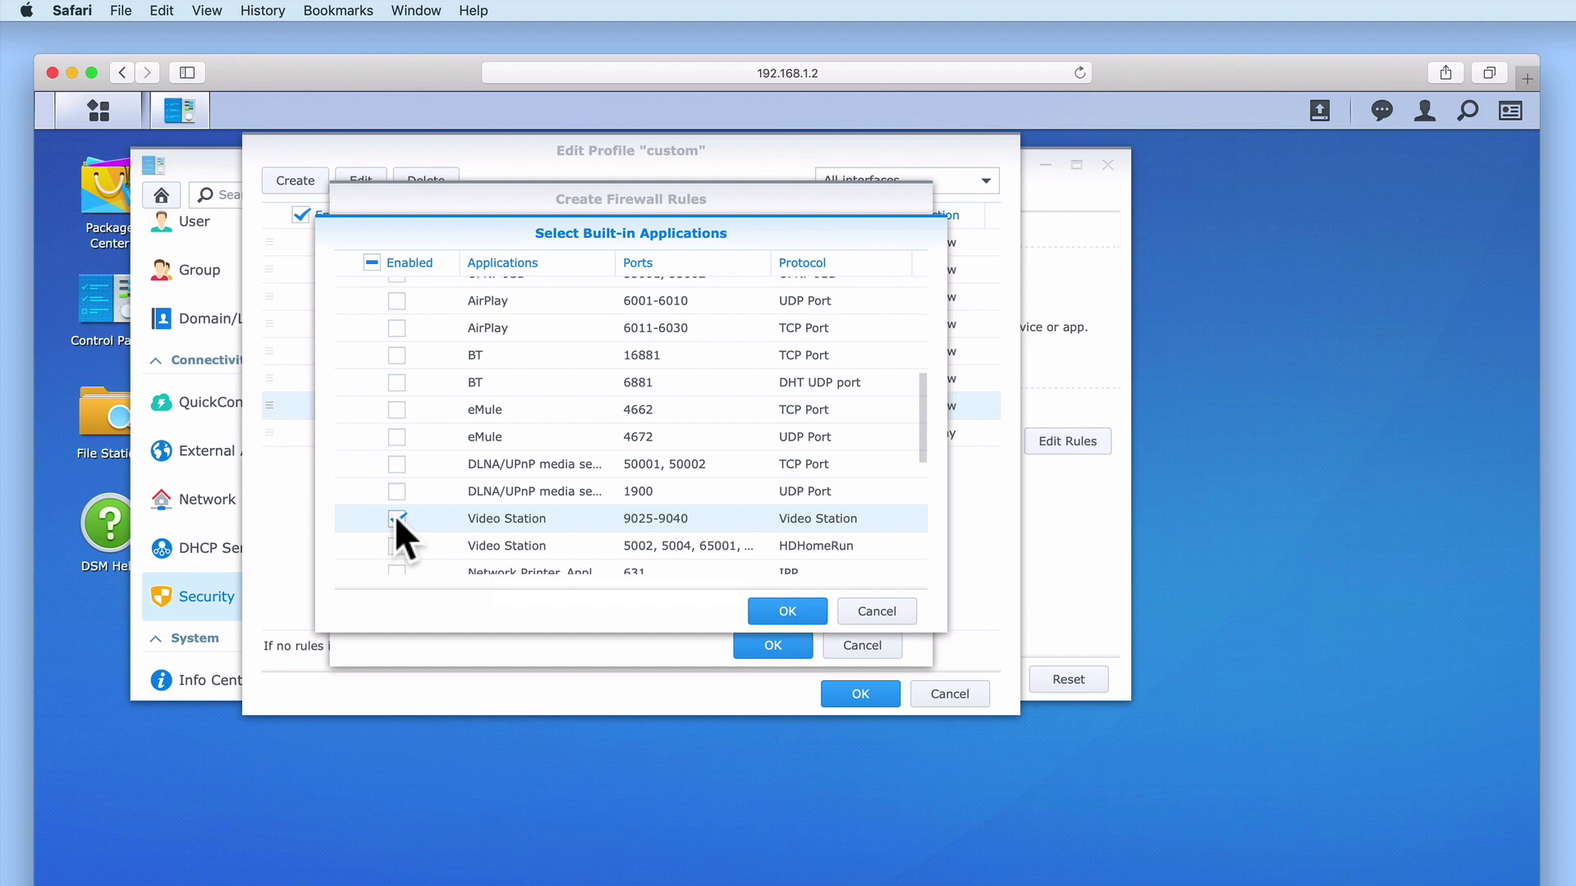
left_click(432, 546)
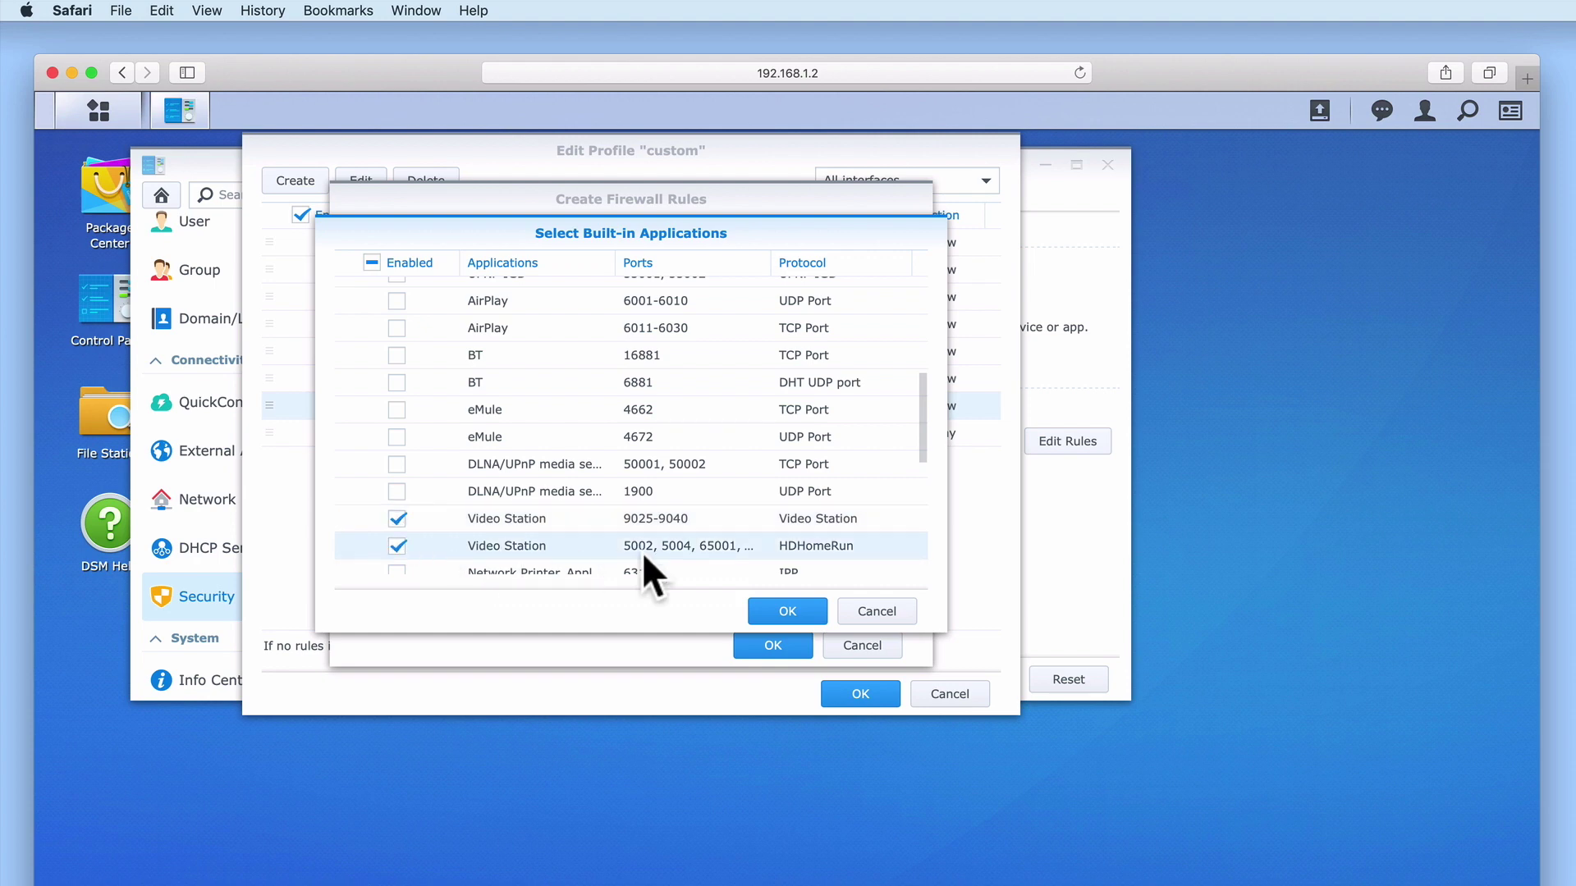
left_click(771, 614)
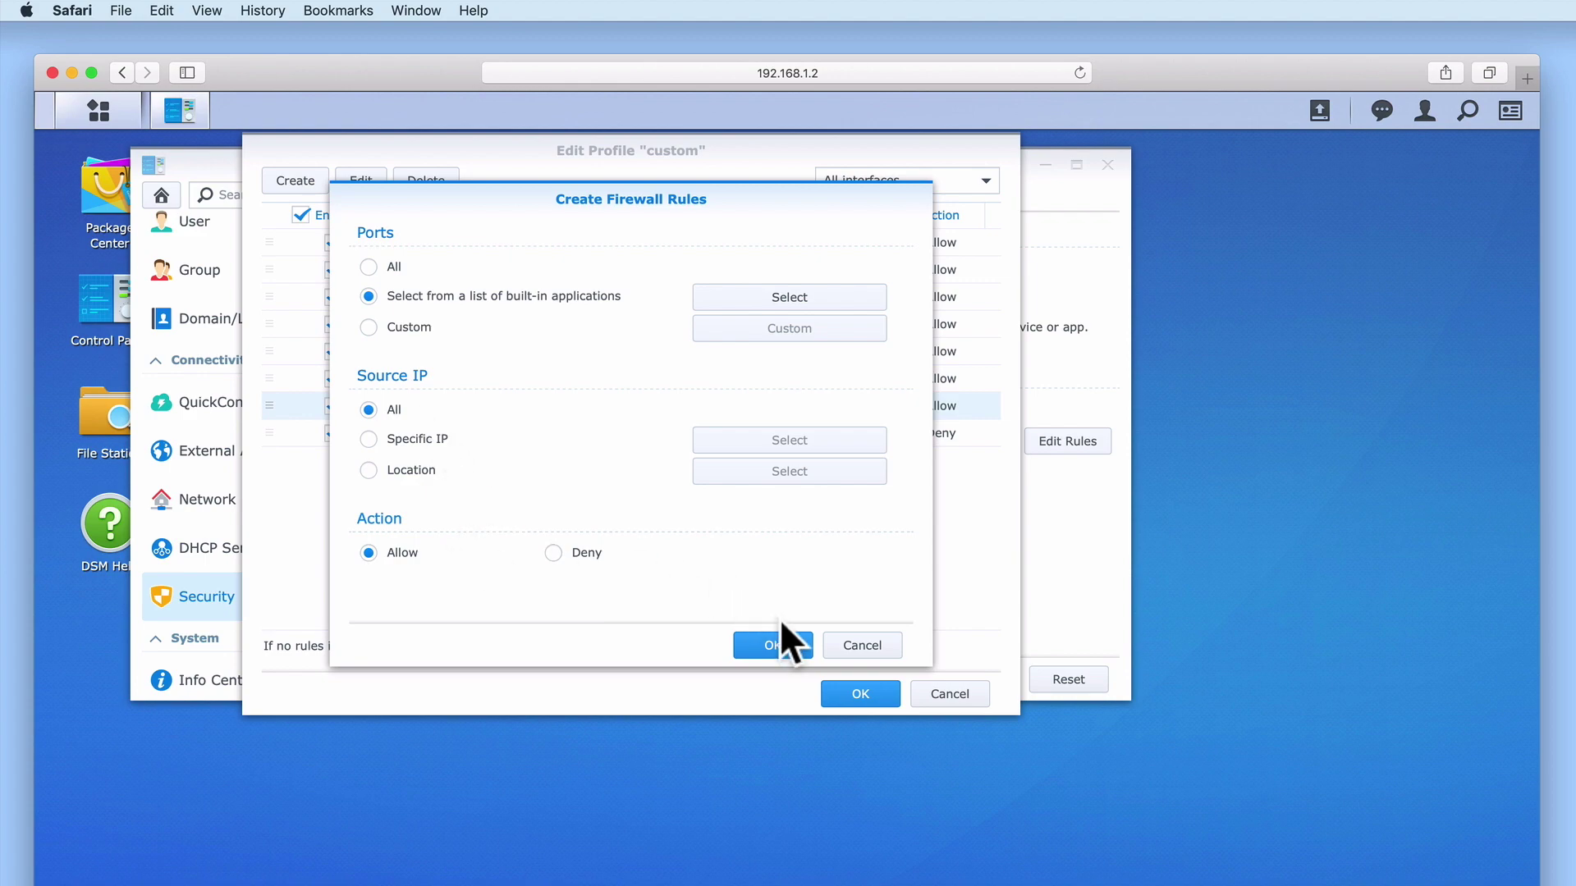
left_click(781, 648)
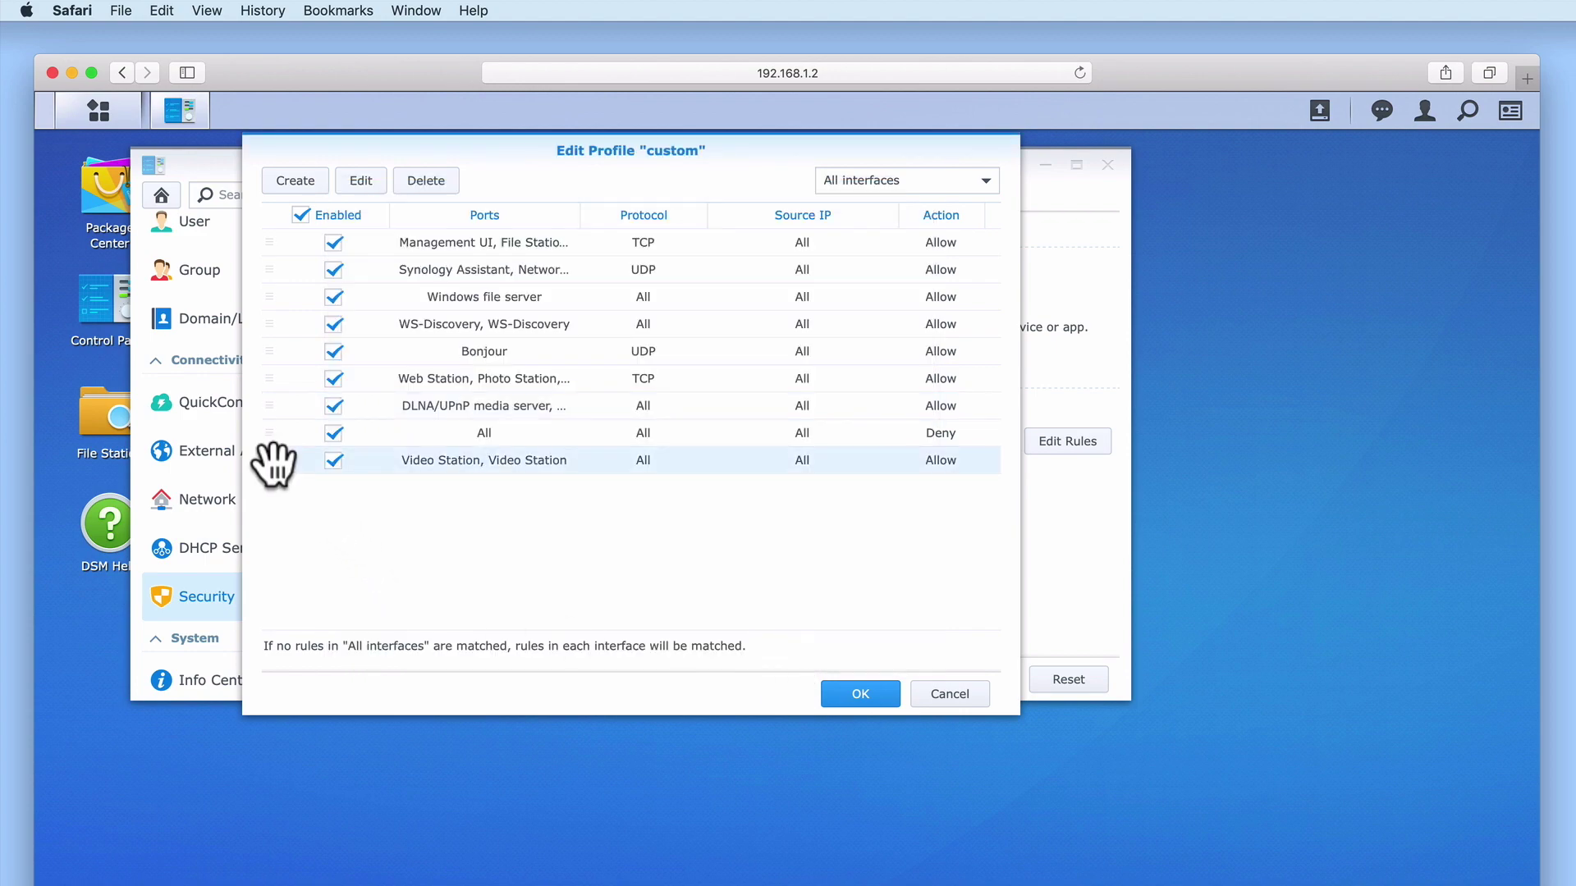
left_click_drag(274, 464, 277, 431)
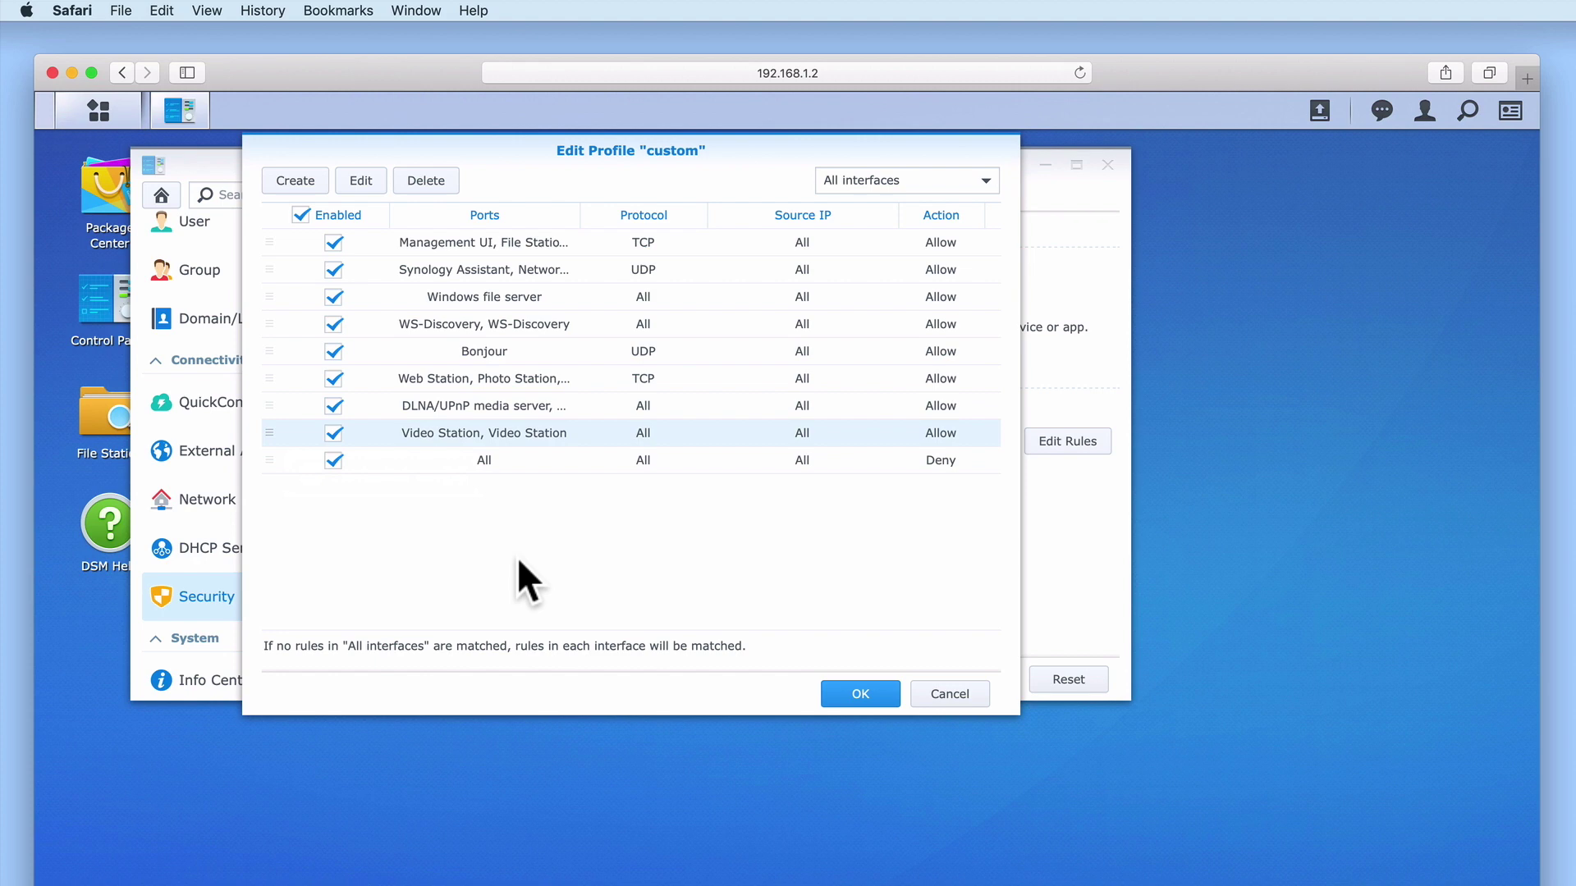
Save and apply the custom firewall profile, and close Control Panel
left_click(862, 695)
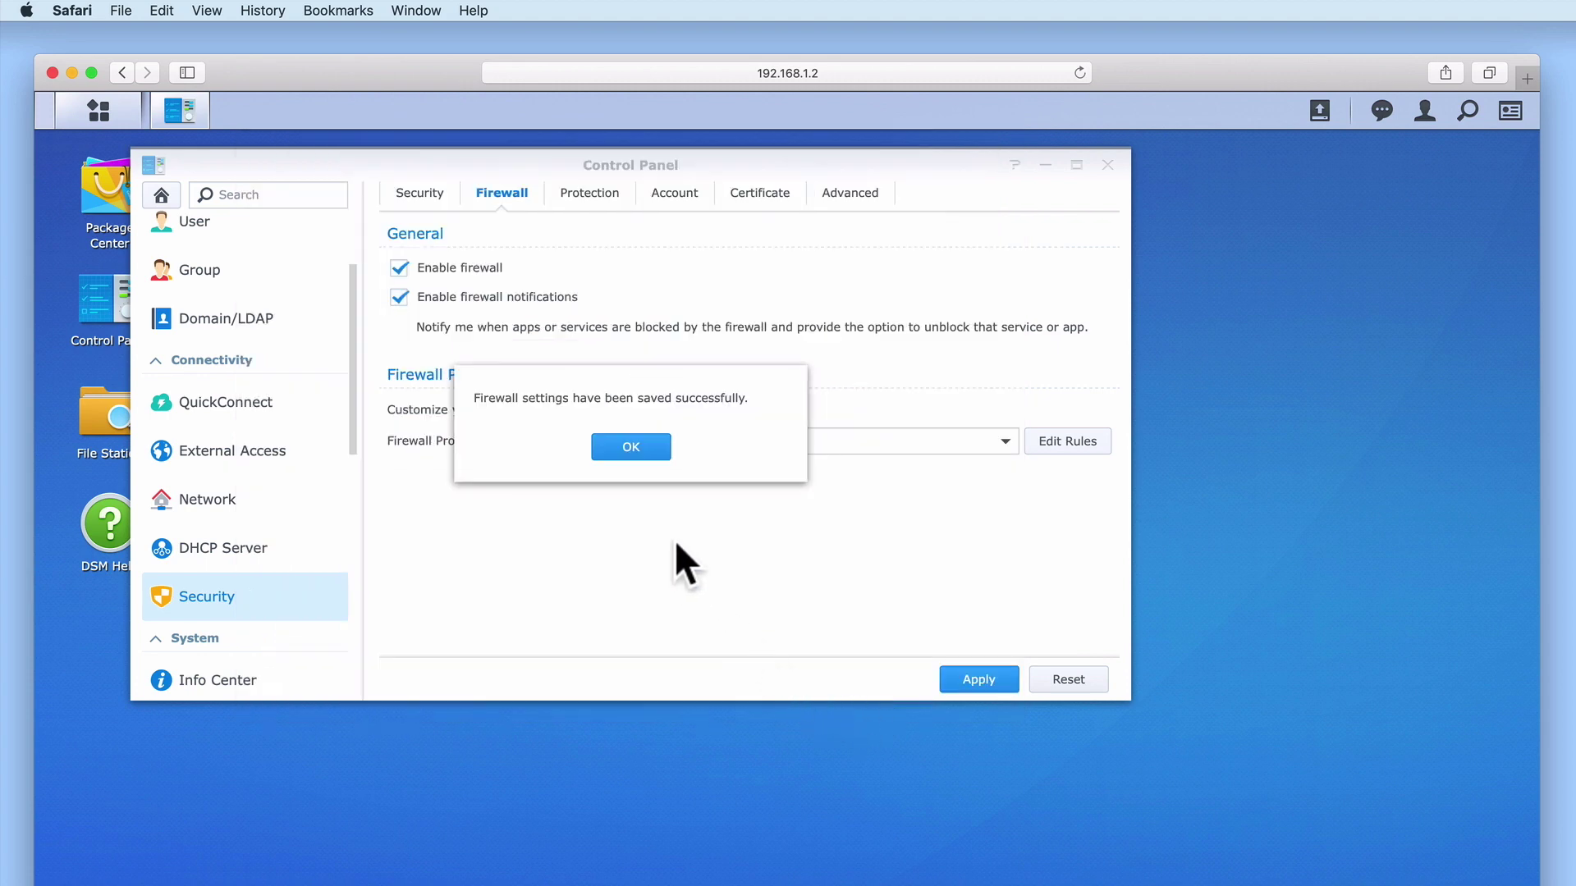
left_click(643, 451)
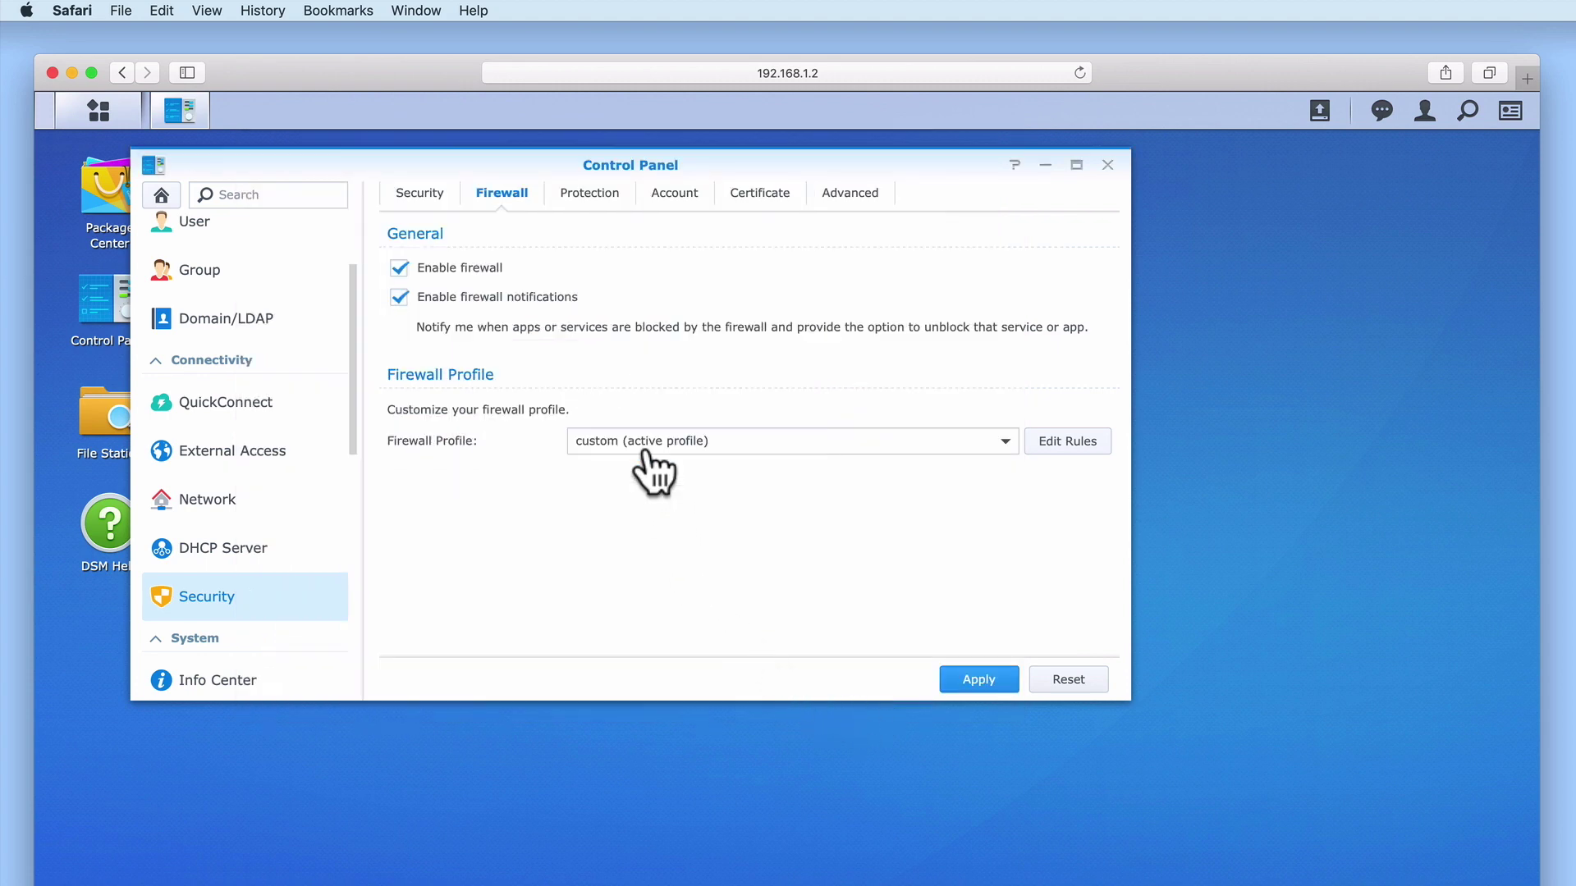
left_click(978, 680)
left_click(1107, 164)
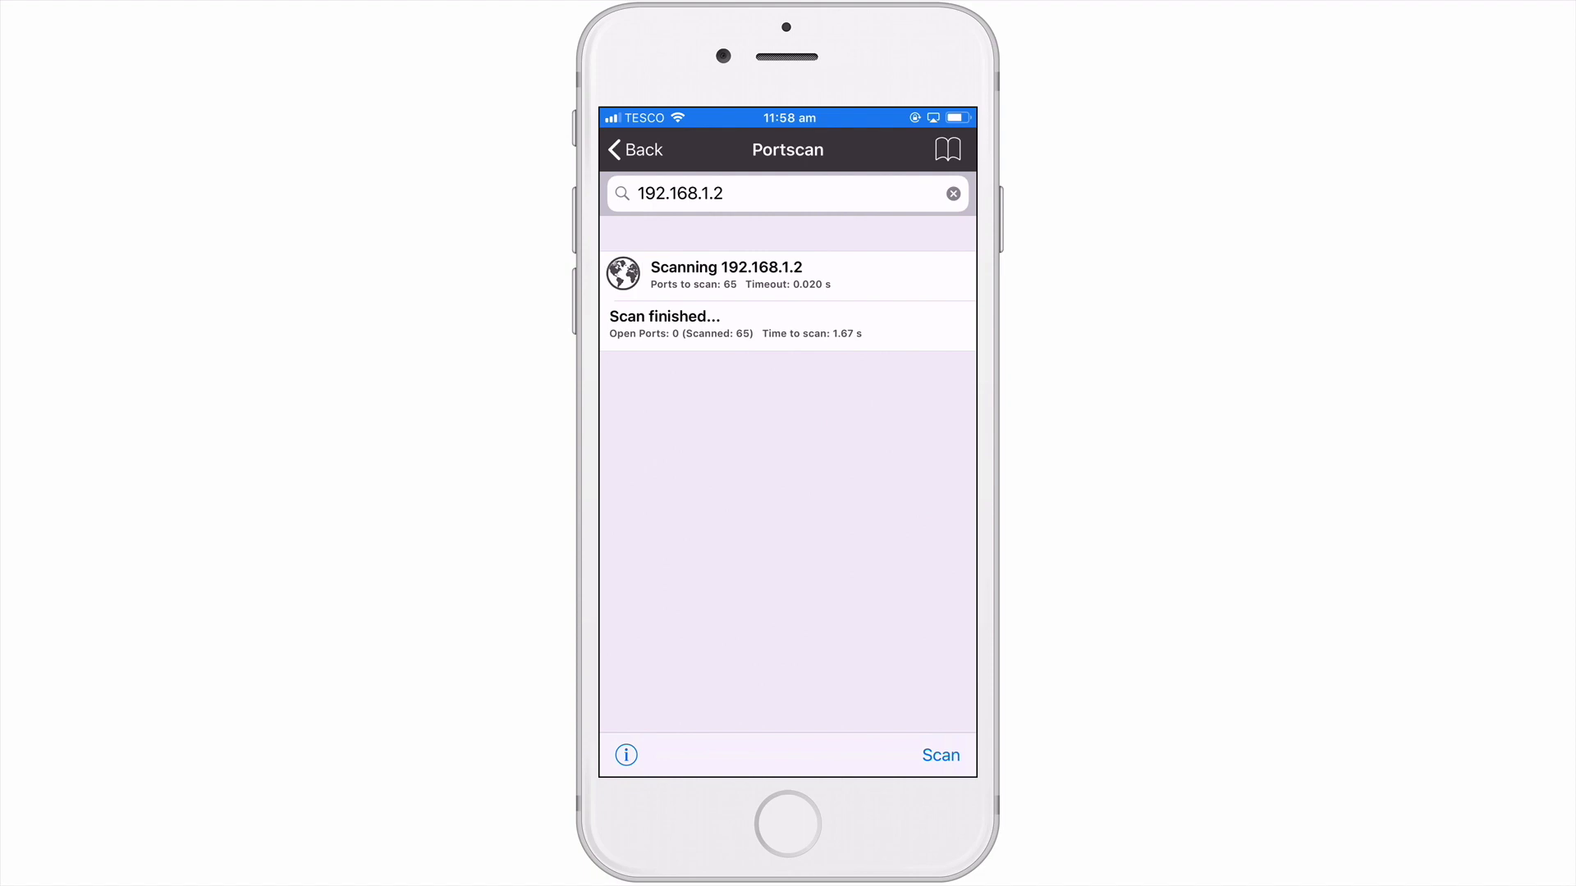
Switch to the Portscan tool on the phone and scan the ports of 192.168.1.2
left_click(941, 755)
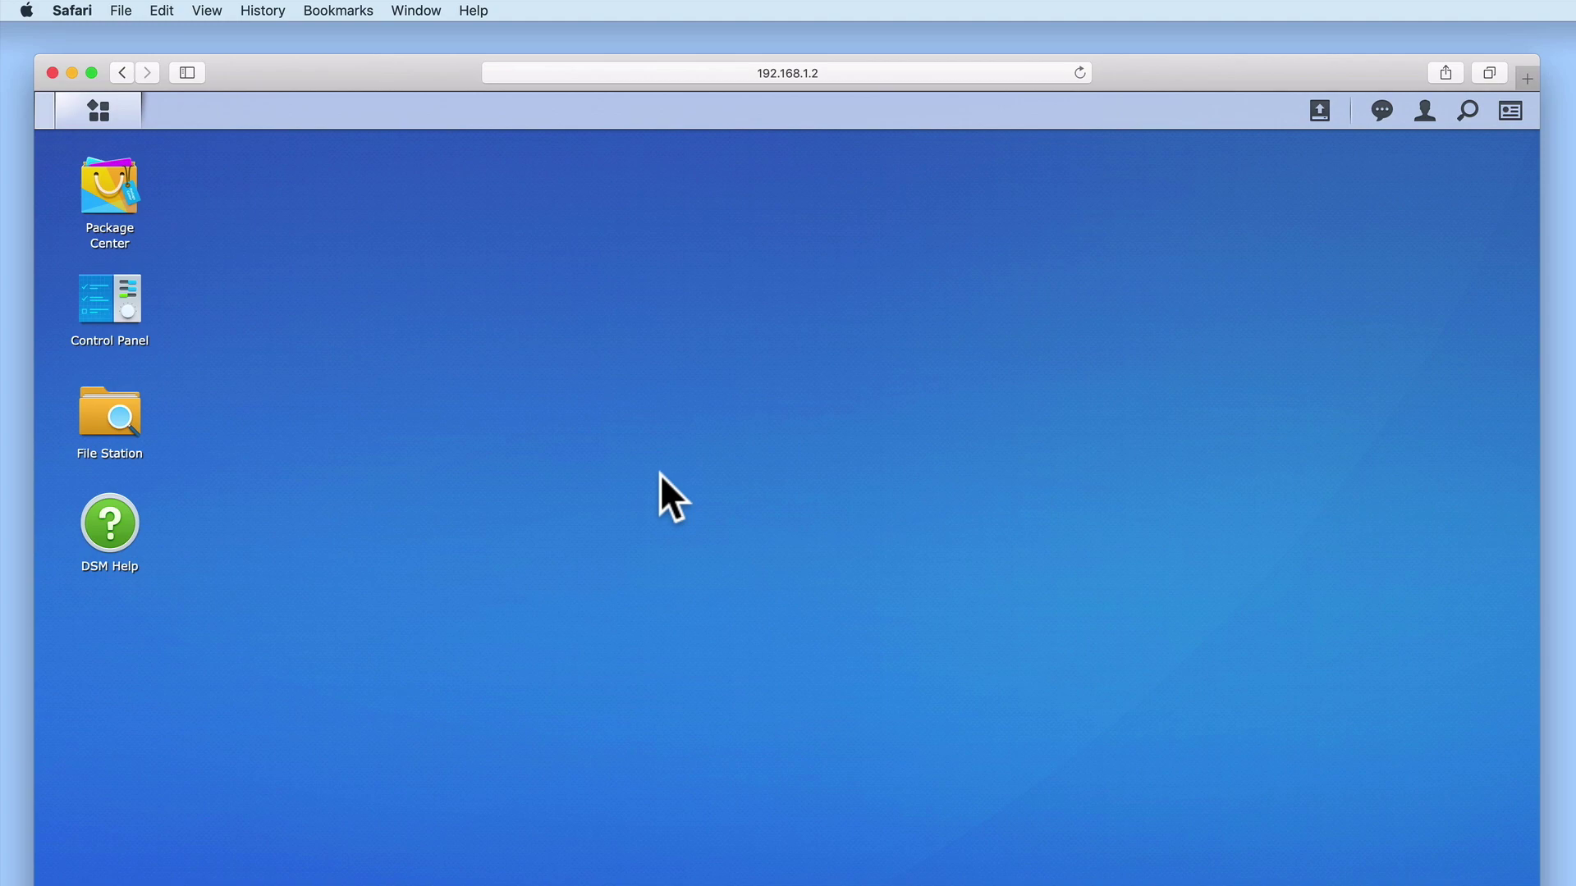
Test Audio Station by playing the track Kill V. Maim from All Music, and close its window
left_click(101, 115)
left_click(1231, 396)
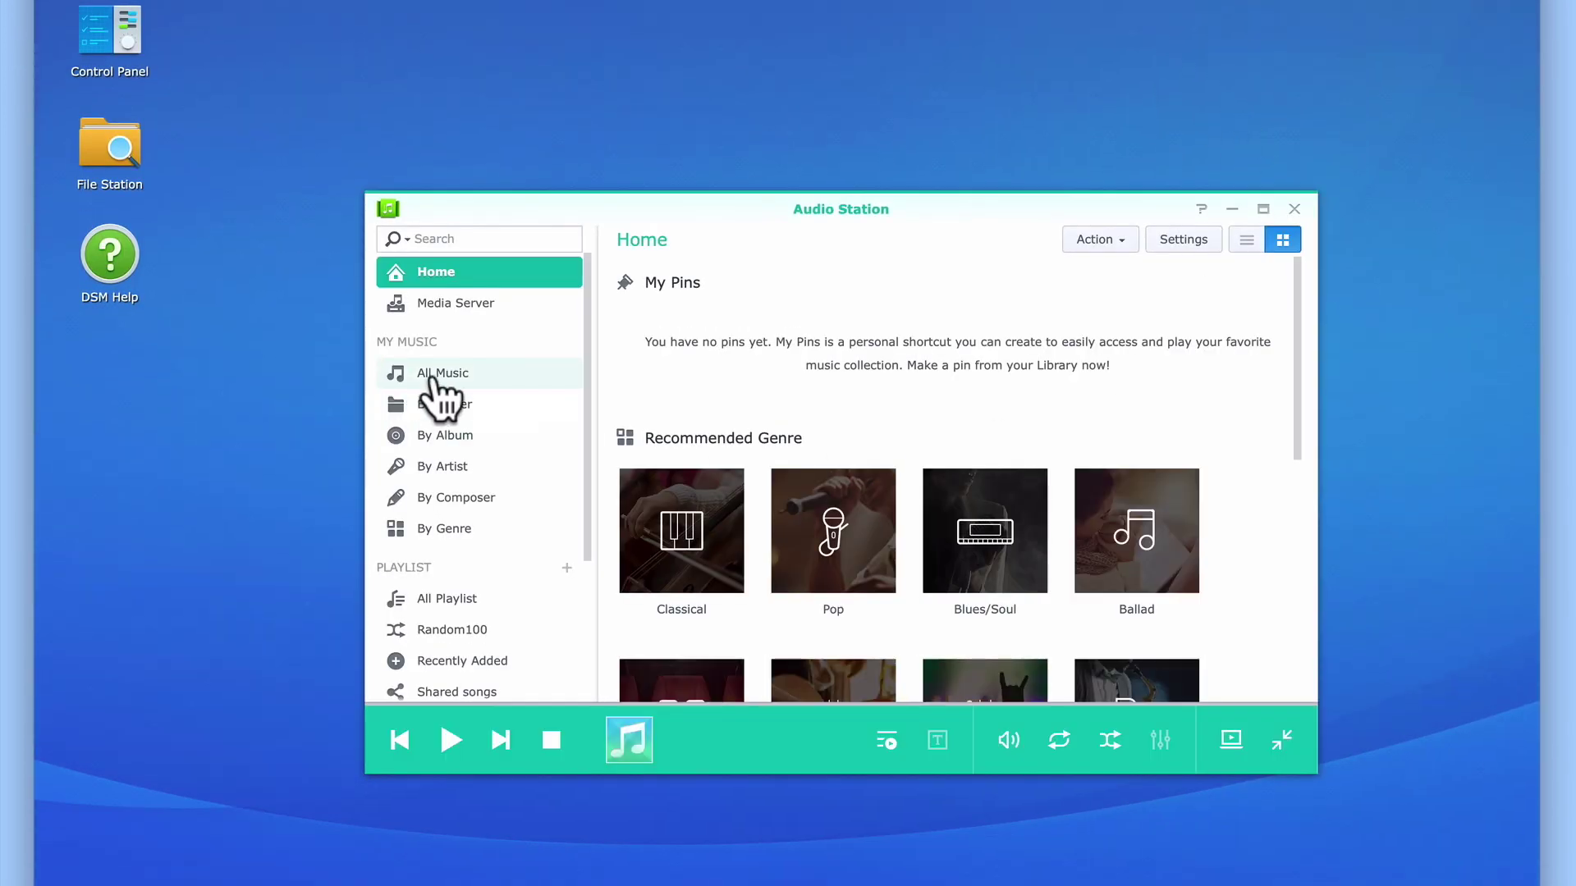
left_click(433, 373)
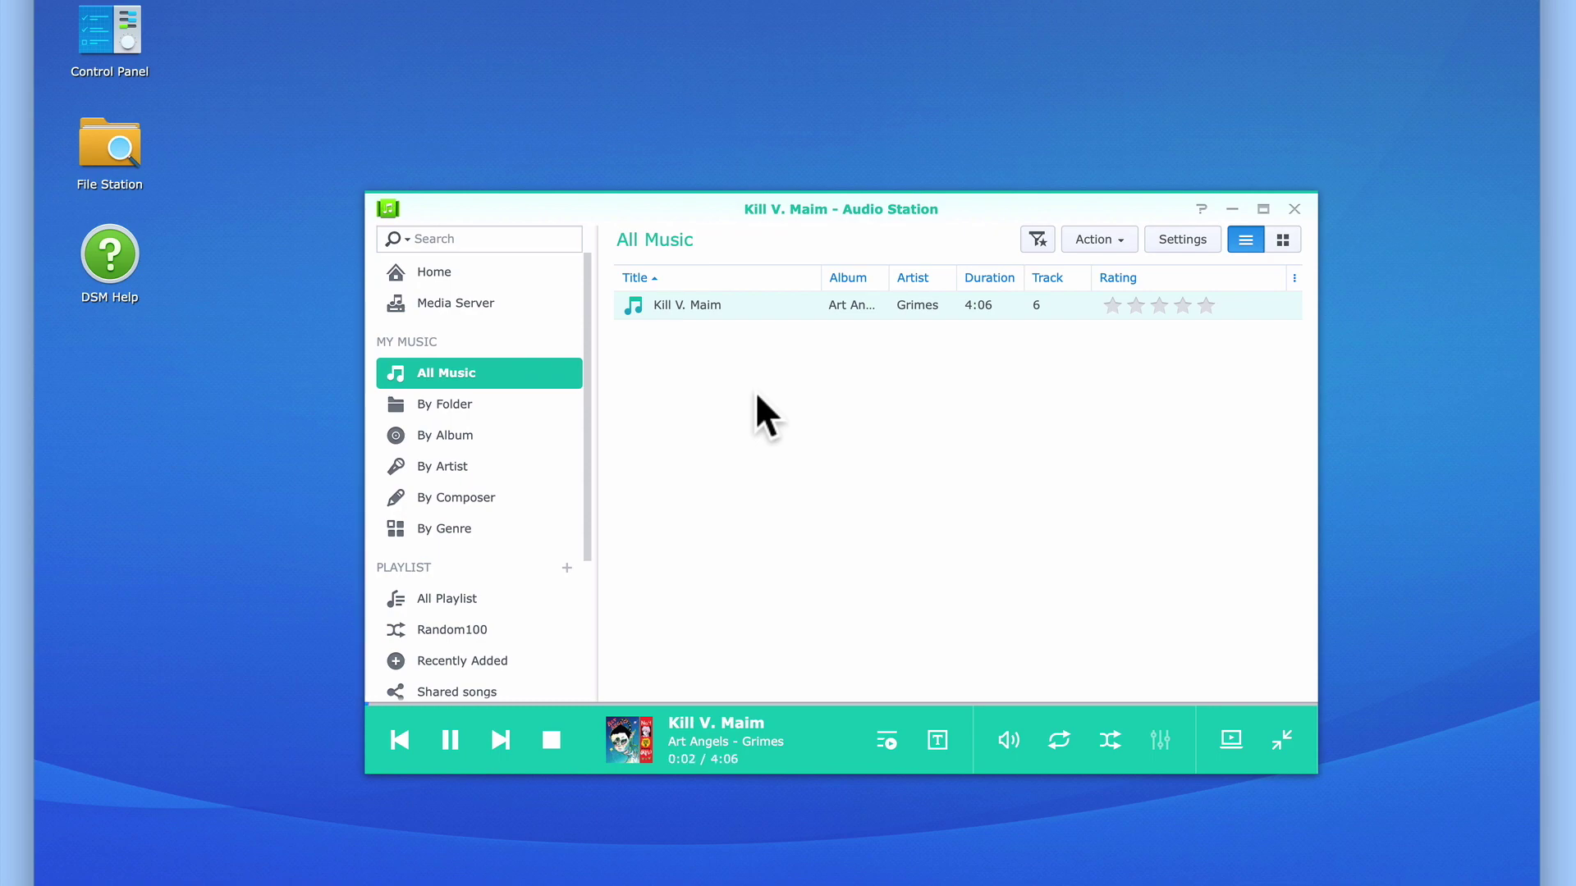
left_click(450, 740)
left_click(1294, 209)
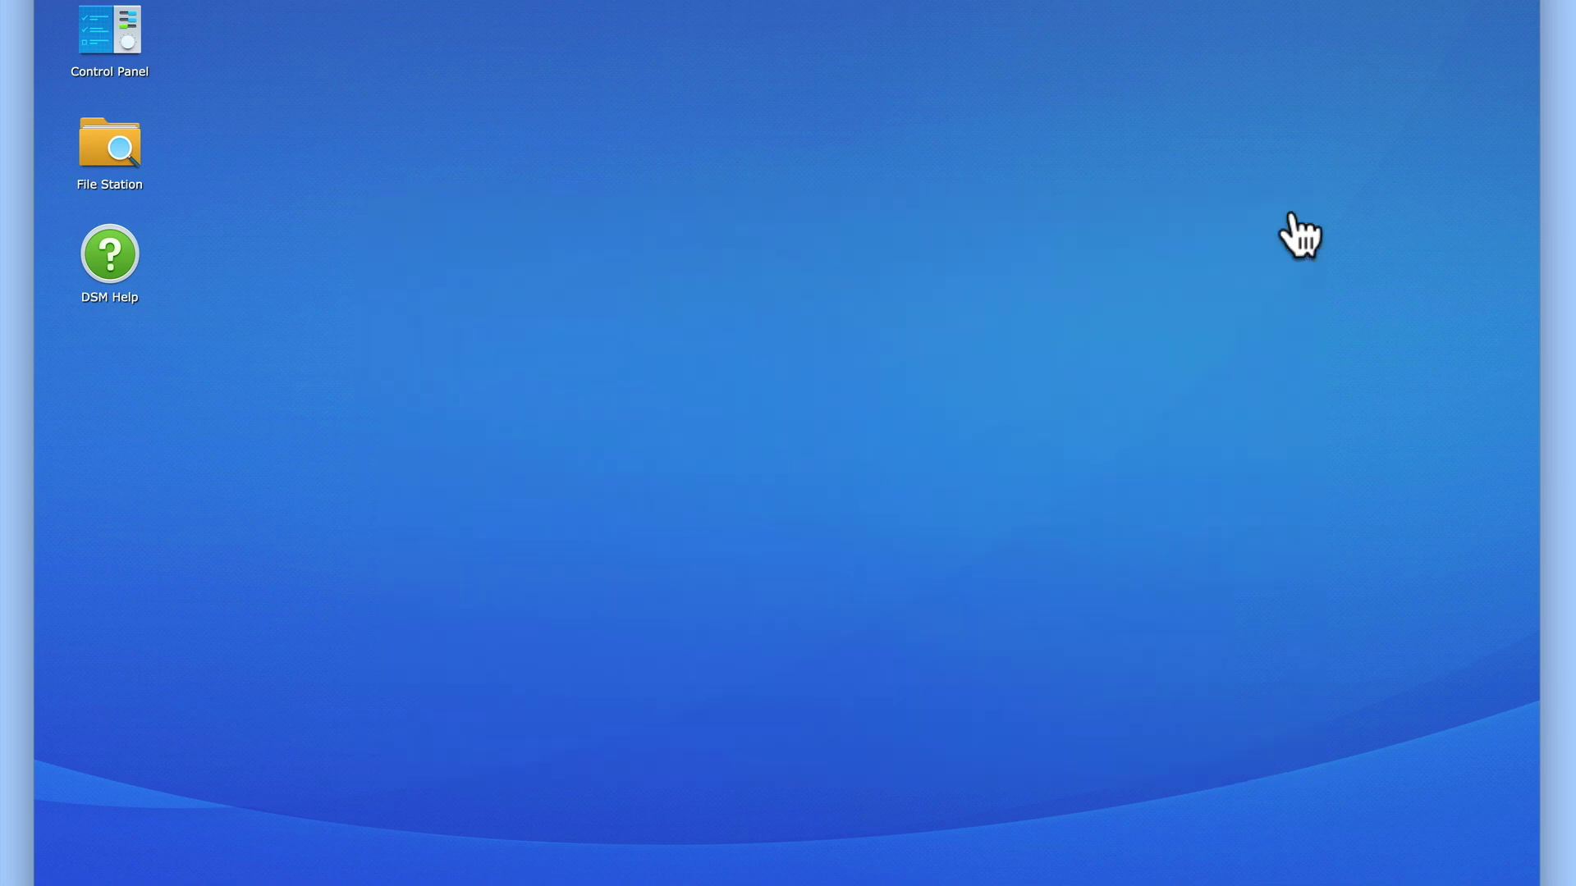
Test Video Station by opening the details of the movie His Girl Friday, and close its browser tab
left_click(123, 119)
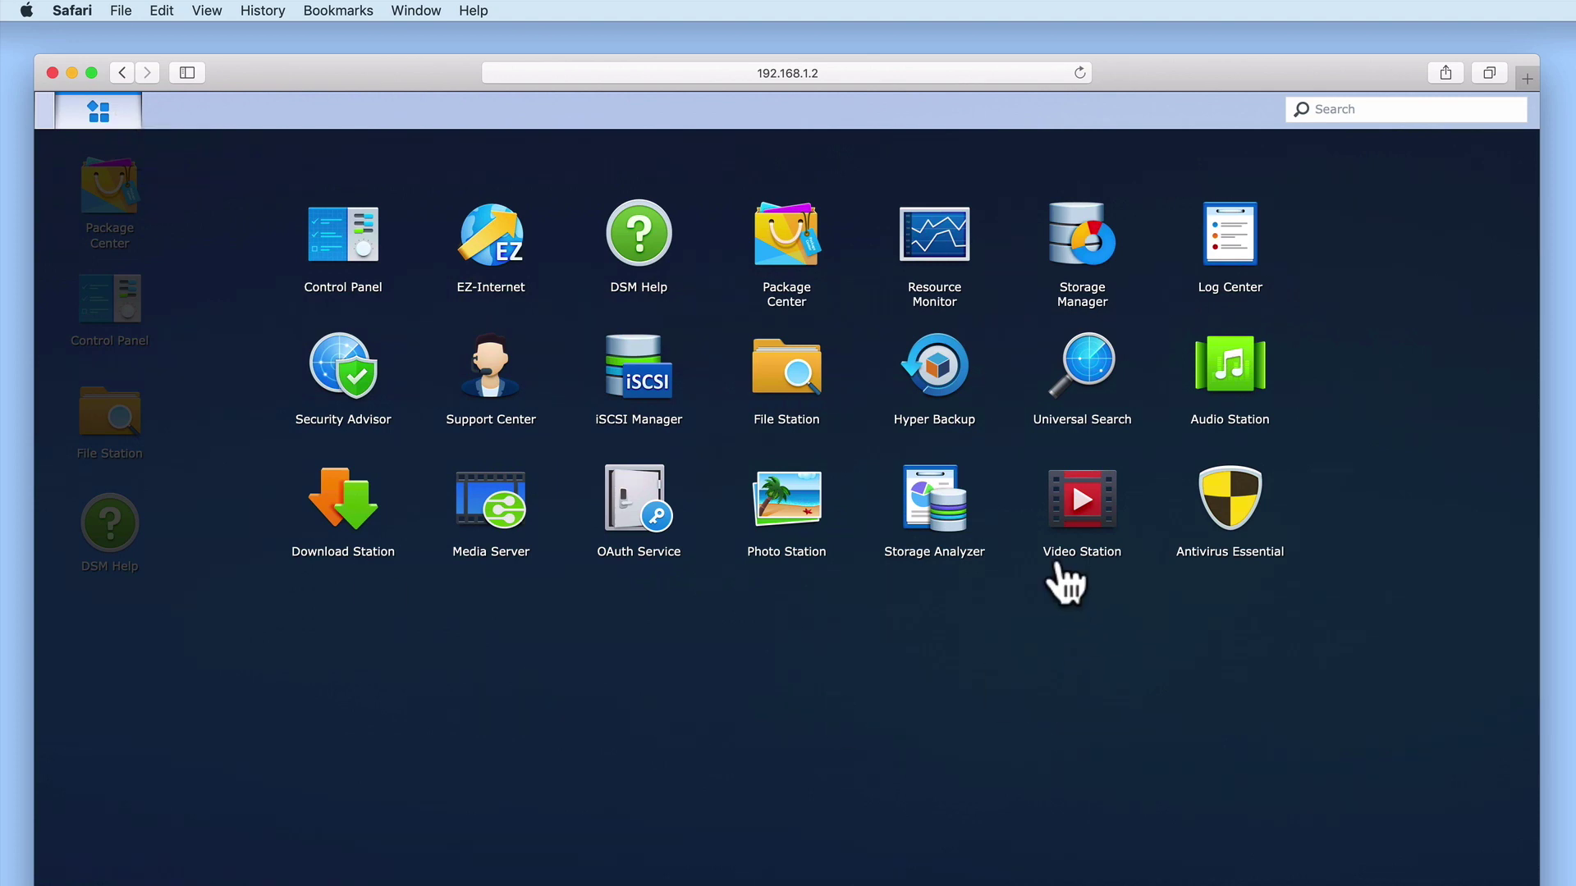
left_click(1087, 516)
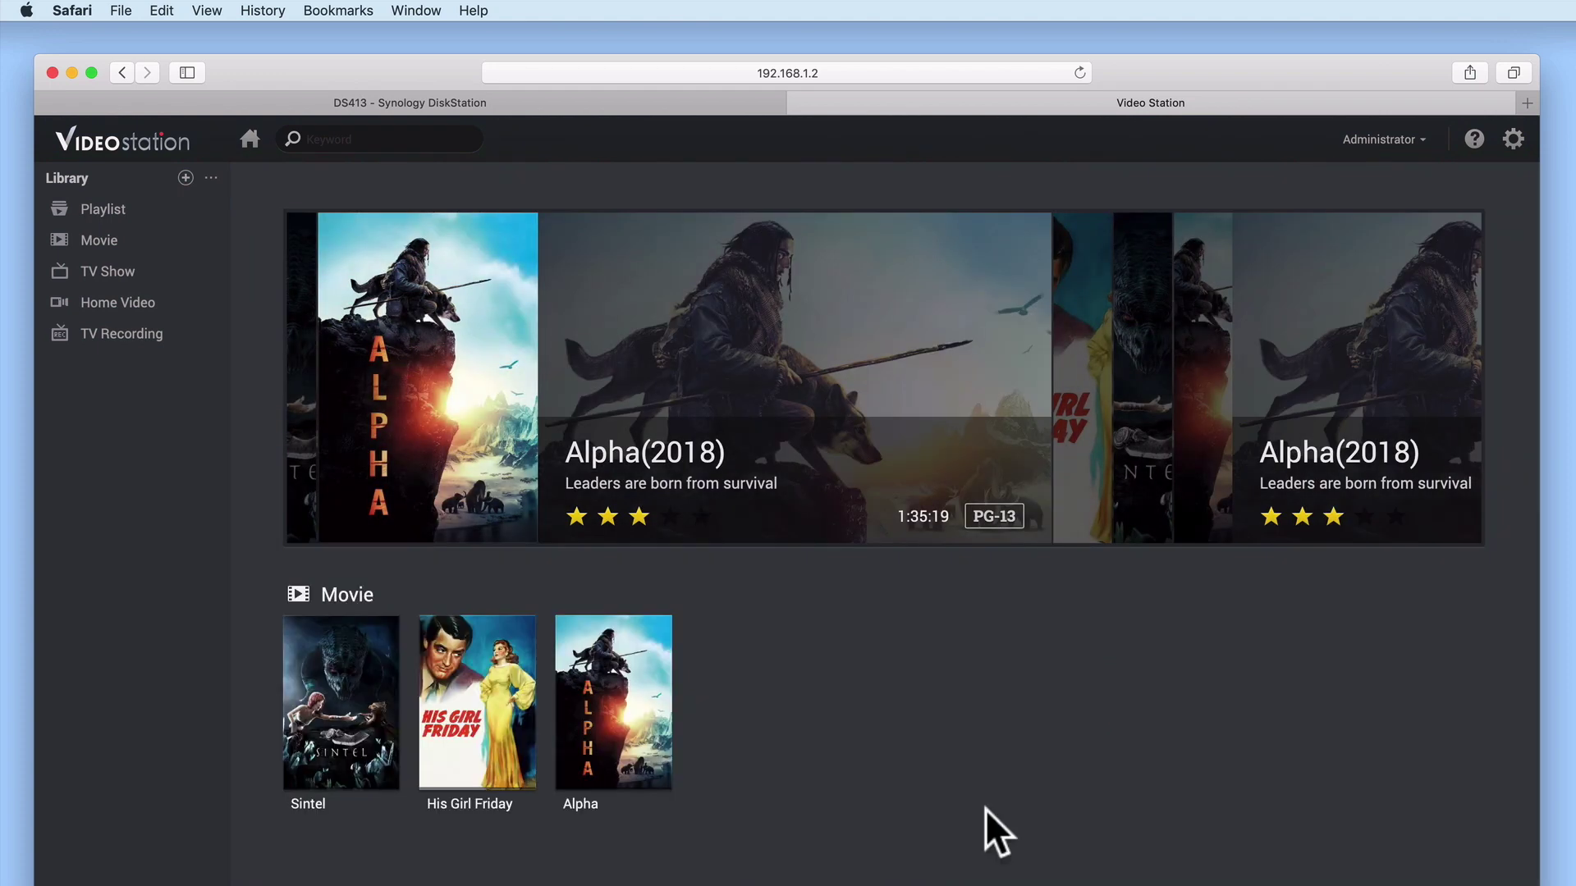
left_click(499, 681)
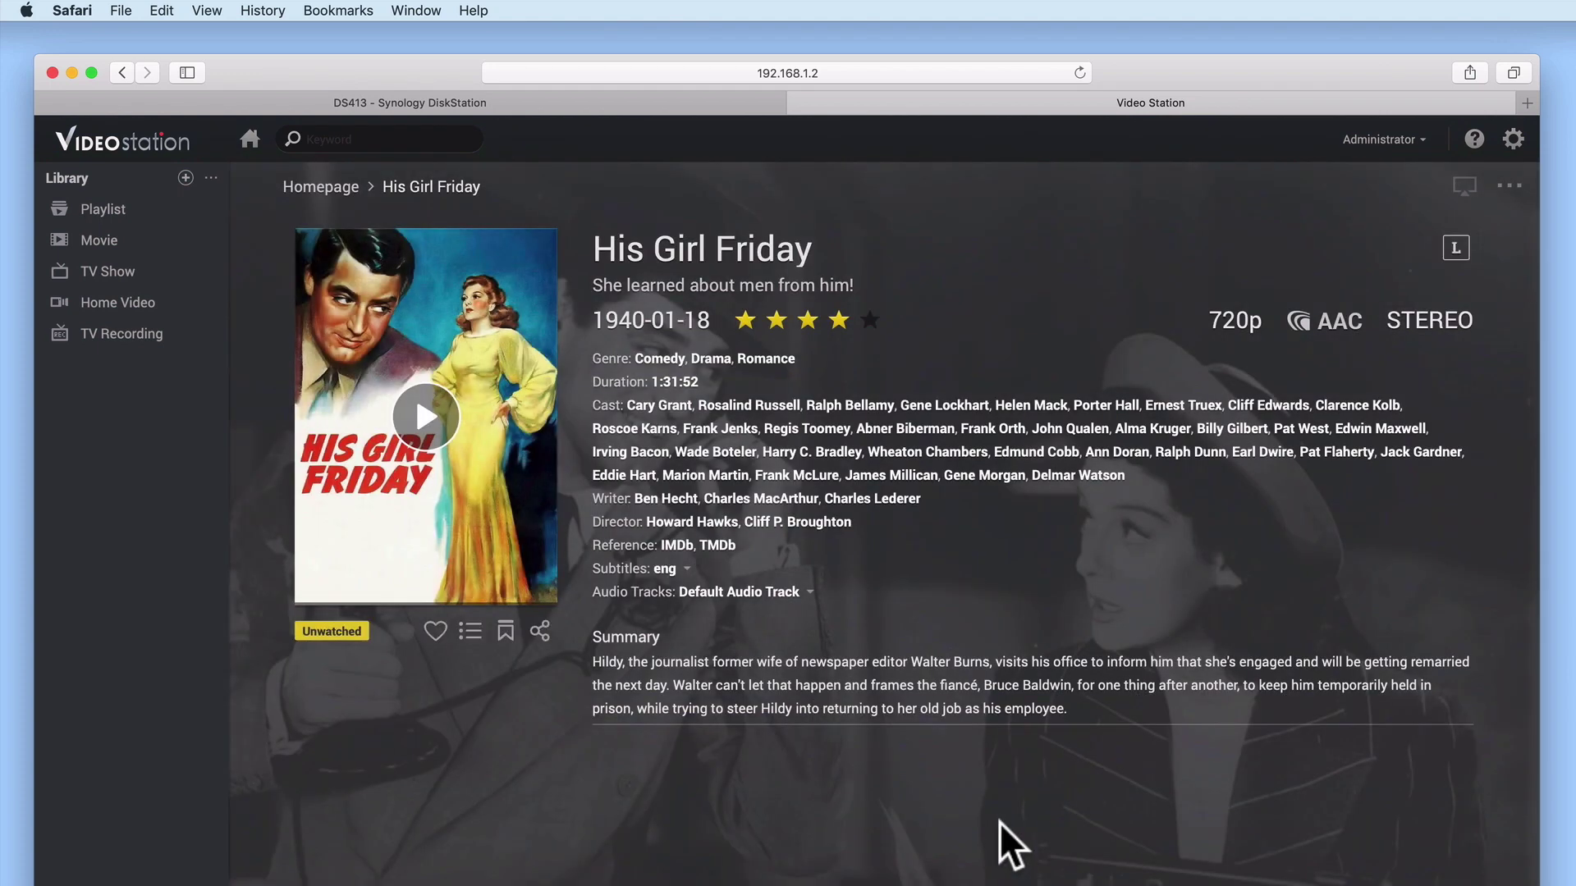
left_click(796, 103)
Test Photo Station by opening it to view the albums, and close its browser tab
left_click(1358, 430)
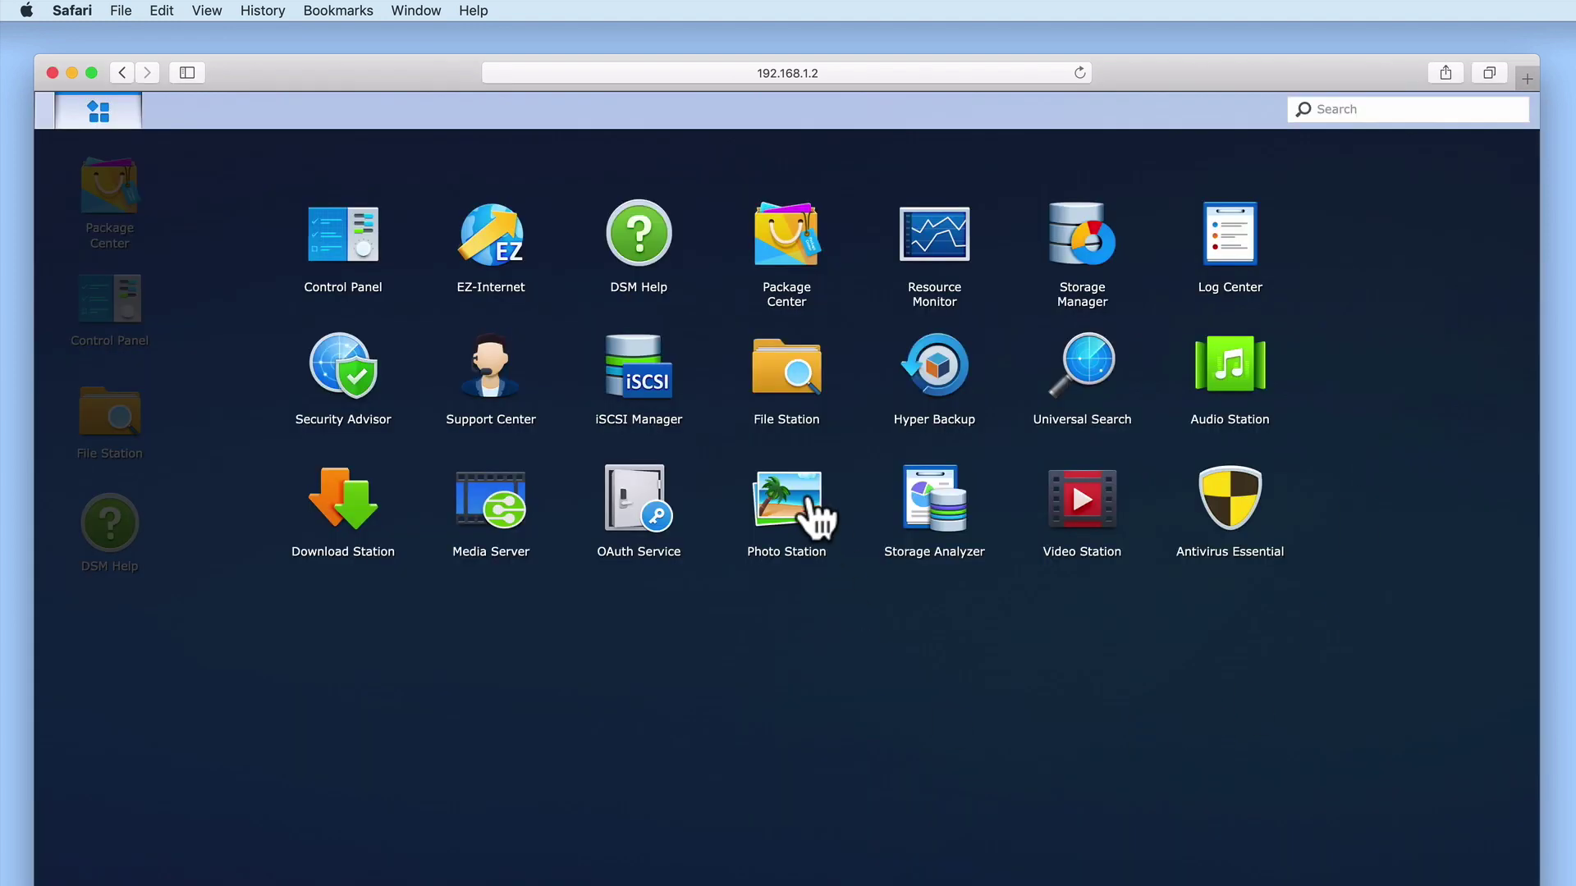
left_click(794, 501)
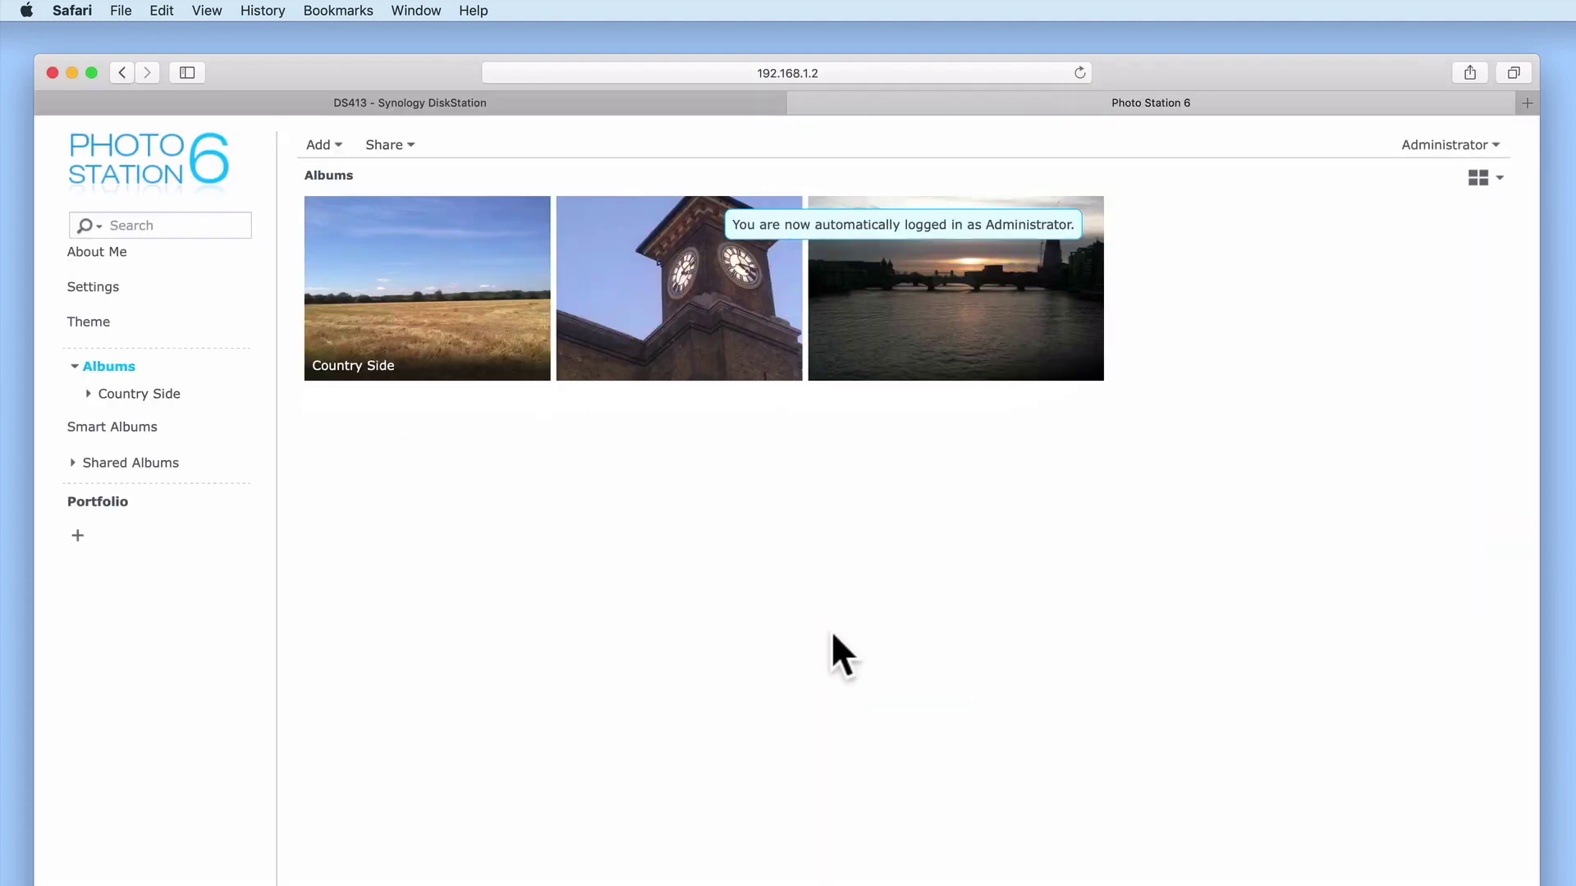
left_click(796, 102)
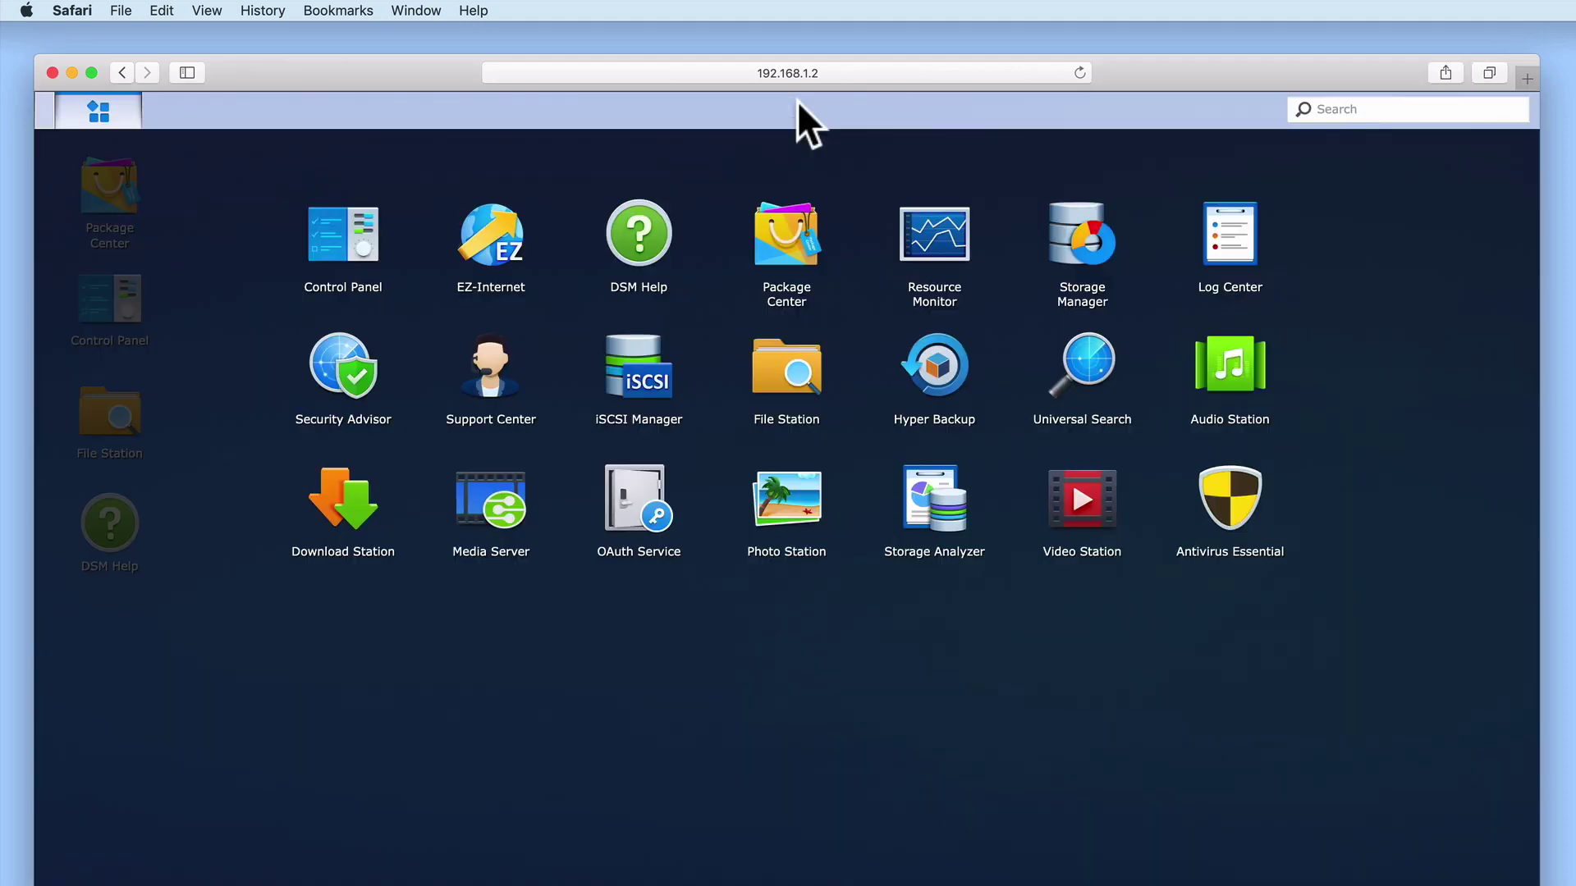
Open File Station to check access to the shared folders, and close it to return to the desktop
left_click(800, 386)
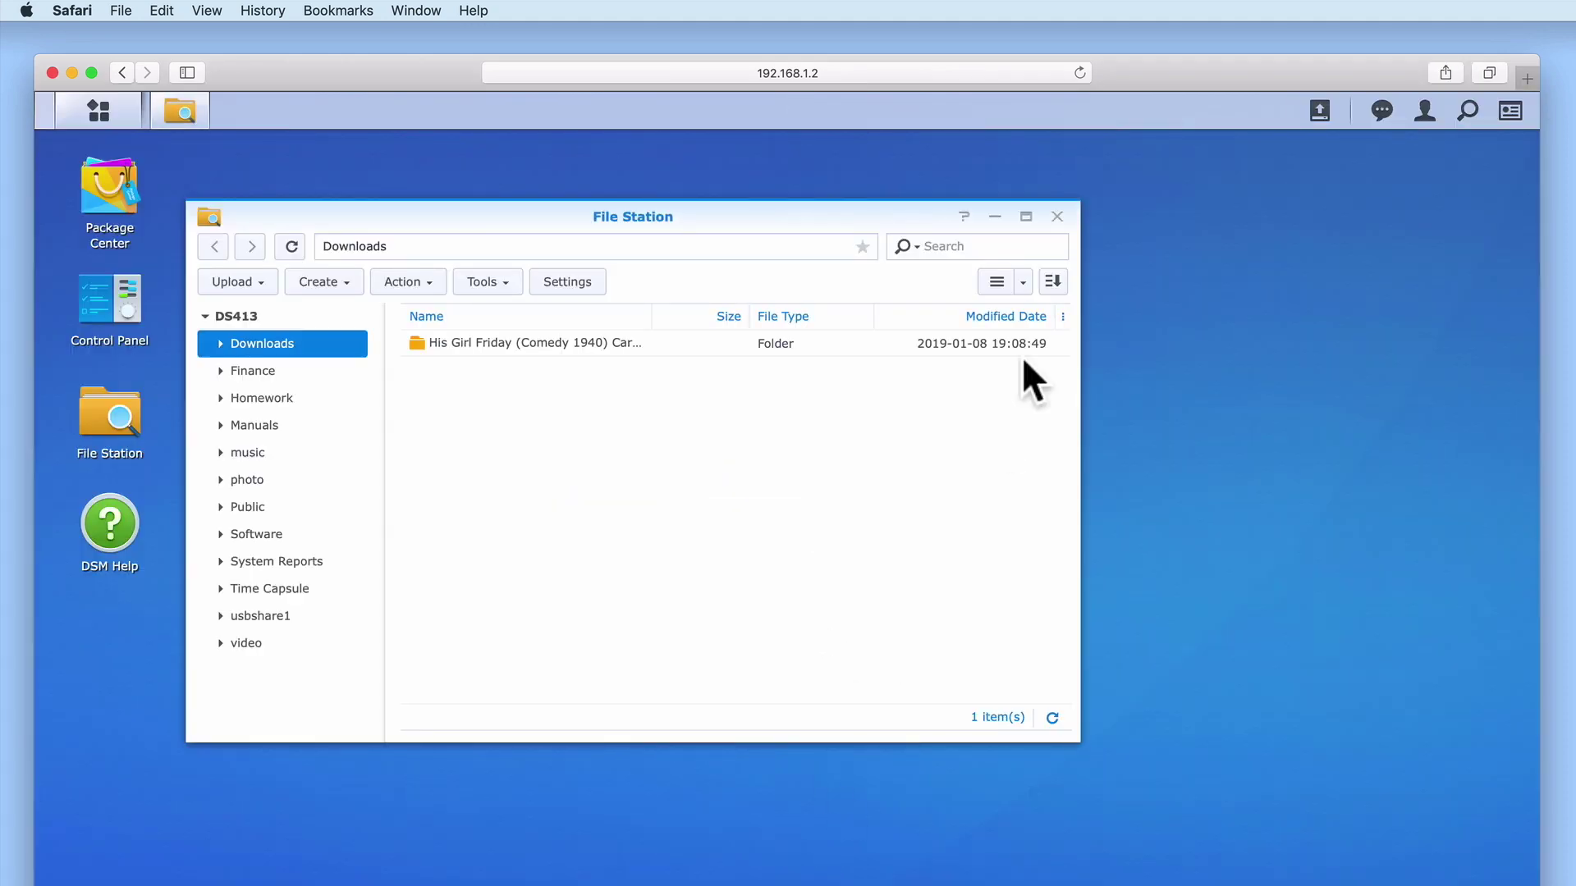
left_click(1057, 217)
left_click(99, 111)
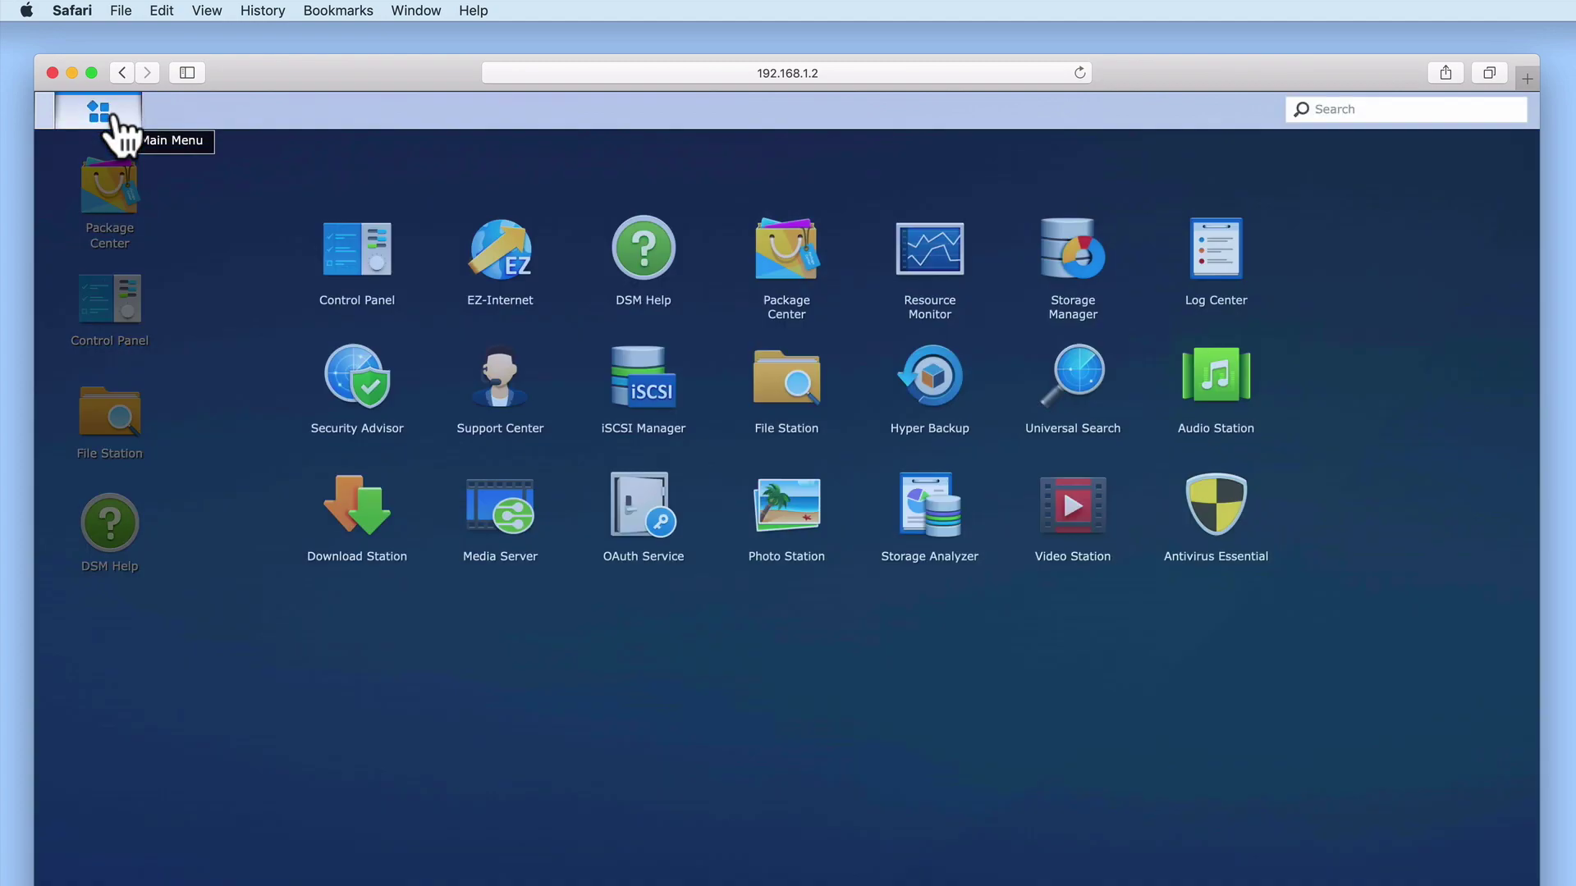
left_click(765, 668)
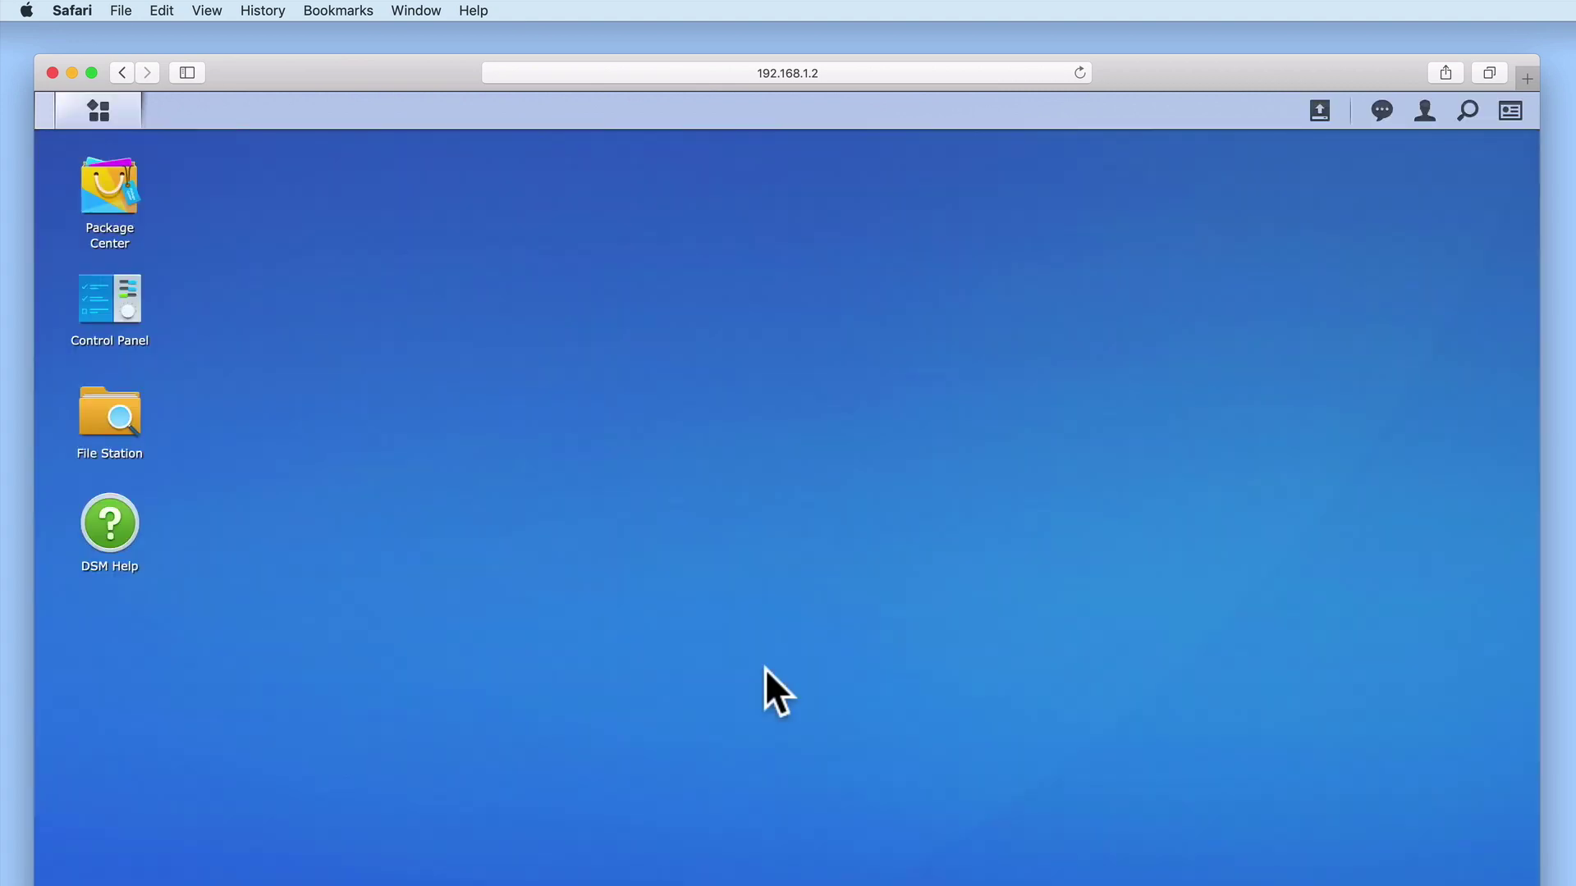
Log out of the NAS administrator session
left_click(1425, 111)
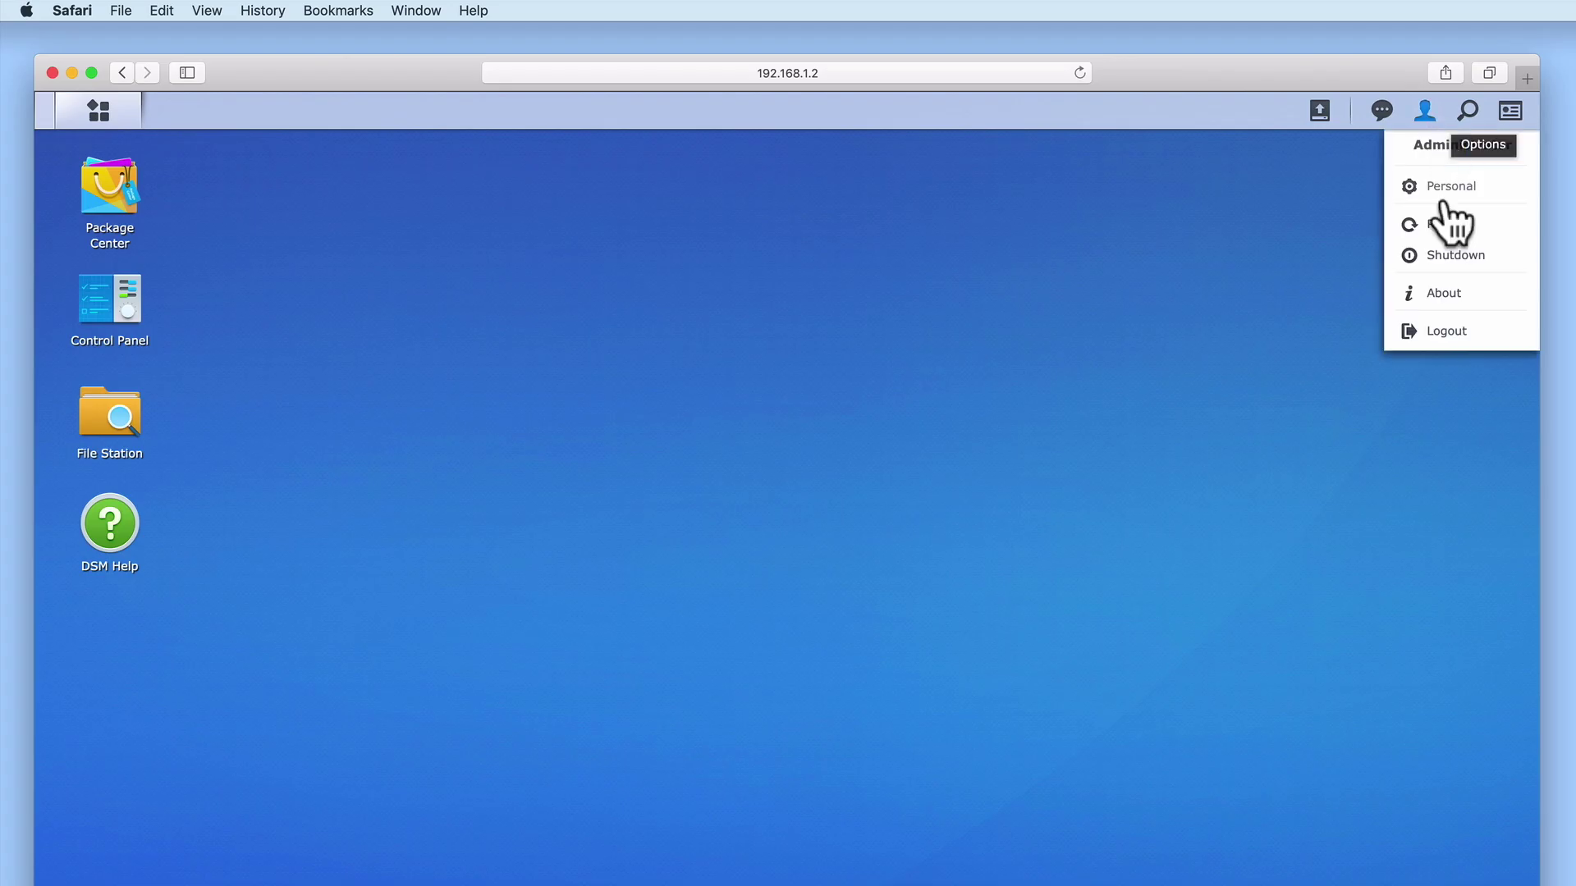
left_click(1437, 331)
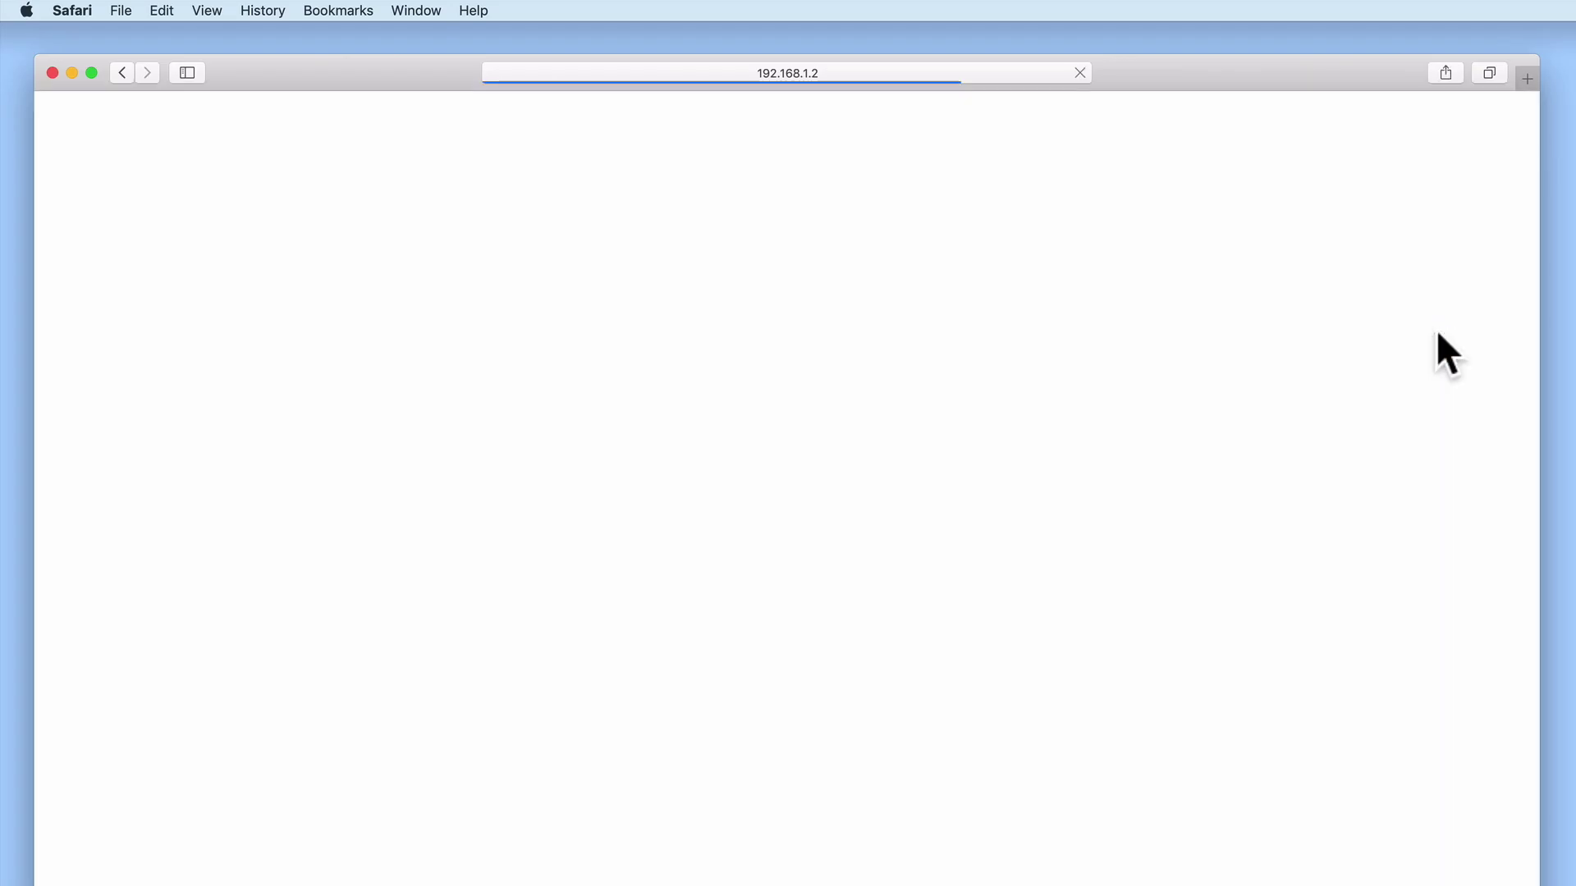